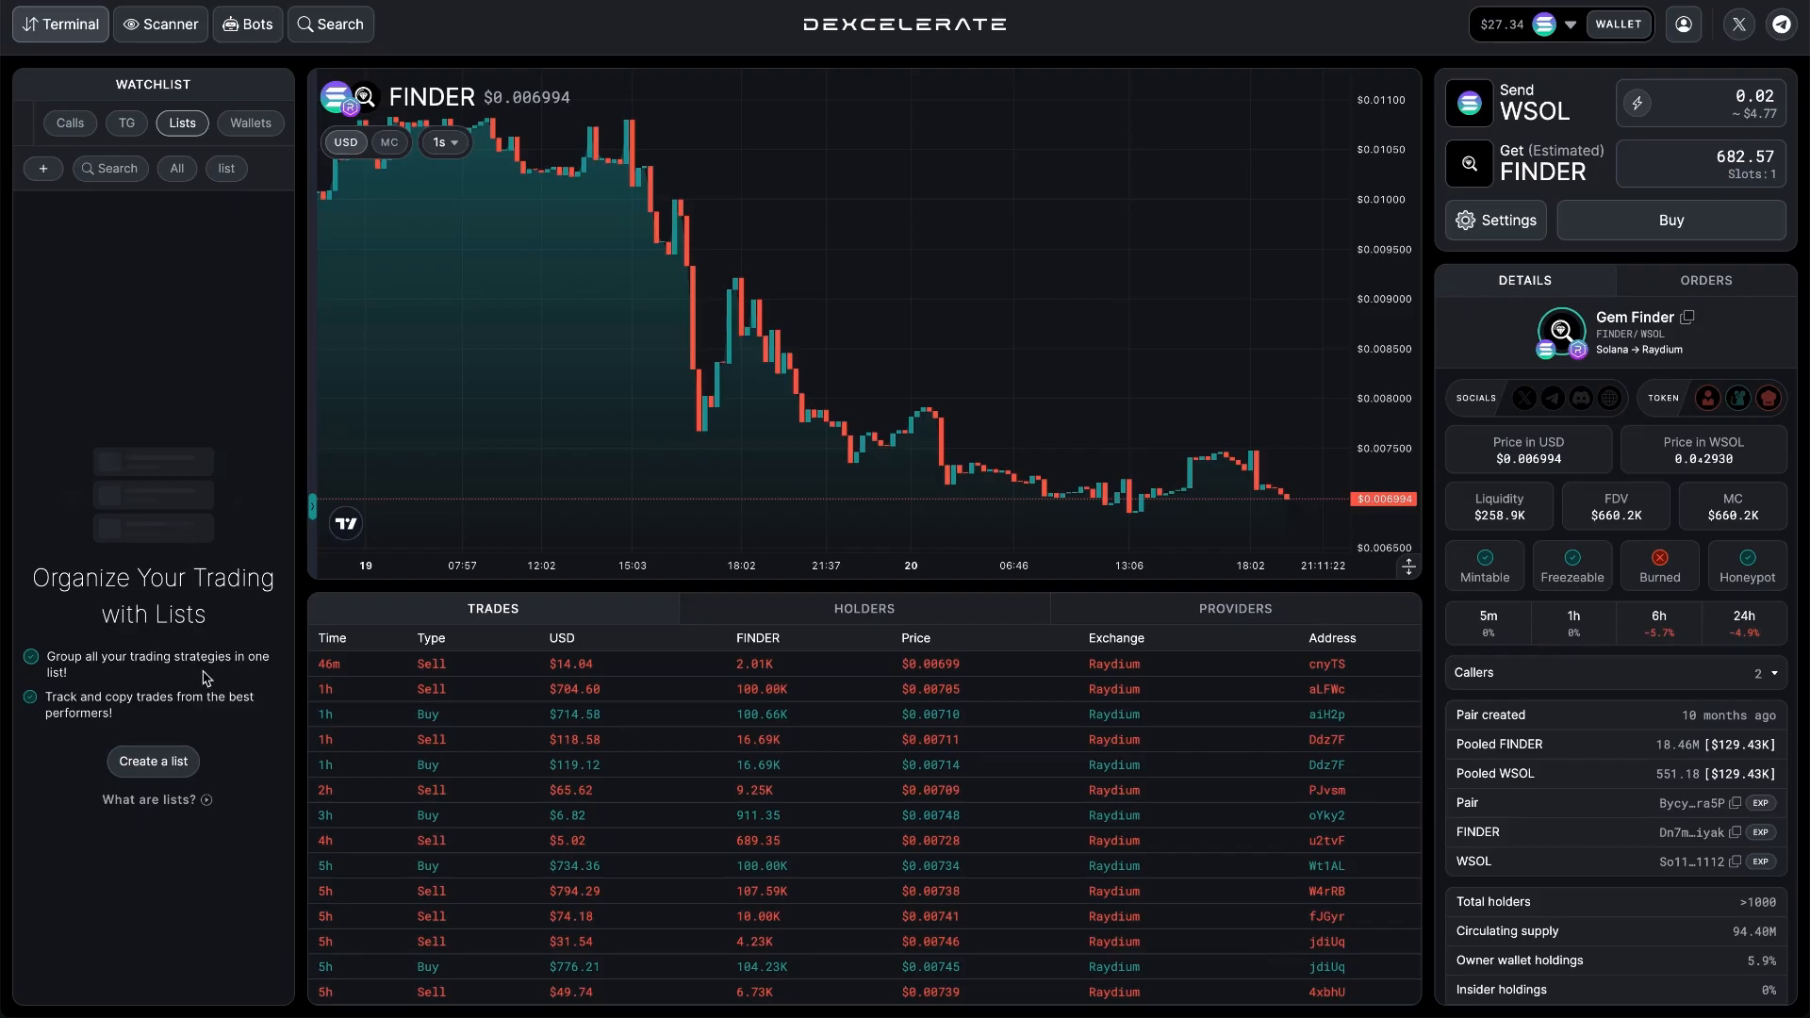
# Start creating a new watchlist list and name it Call Channel.
pyautogui.click(165, 764)
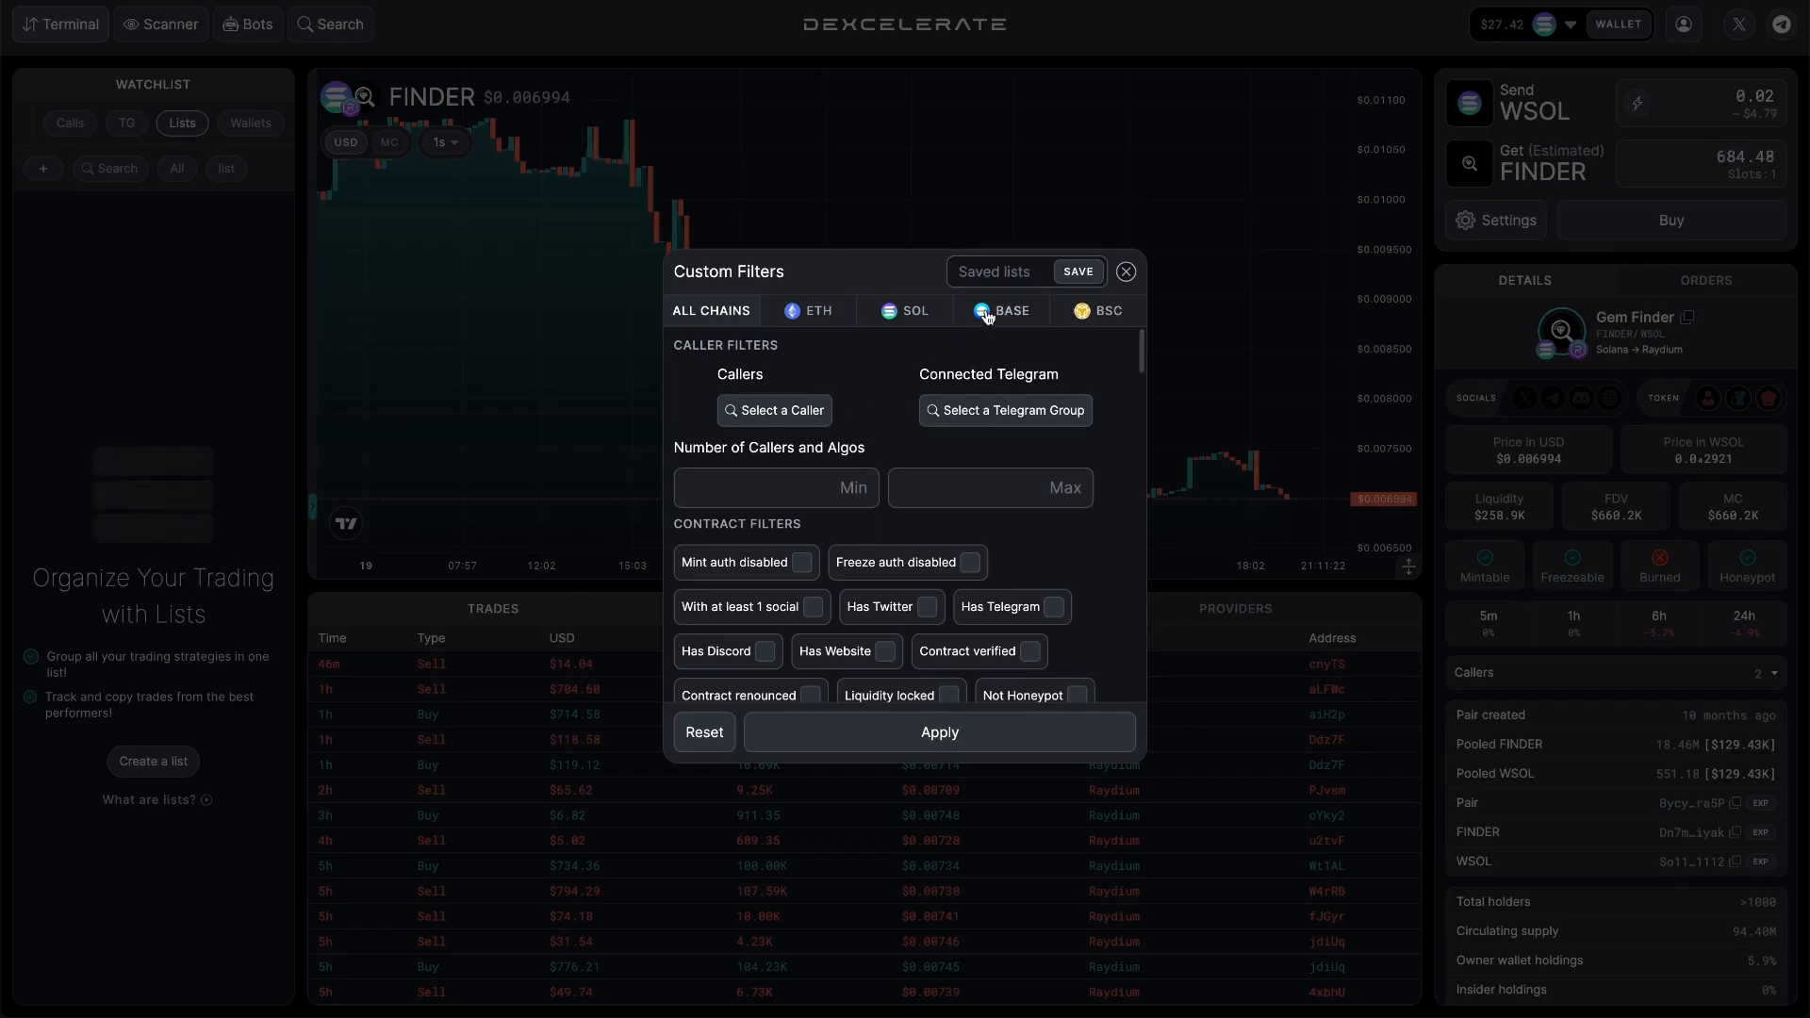
pyautogui.click(987, 280)
pyautogui.write('Call Channel')
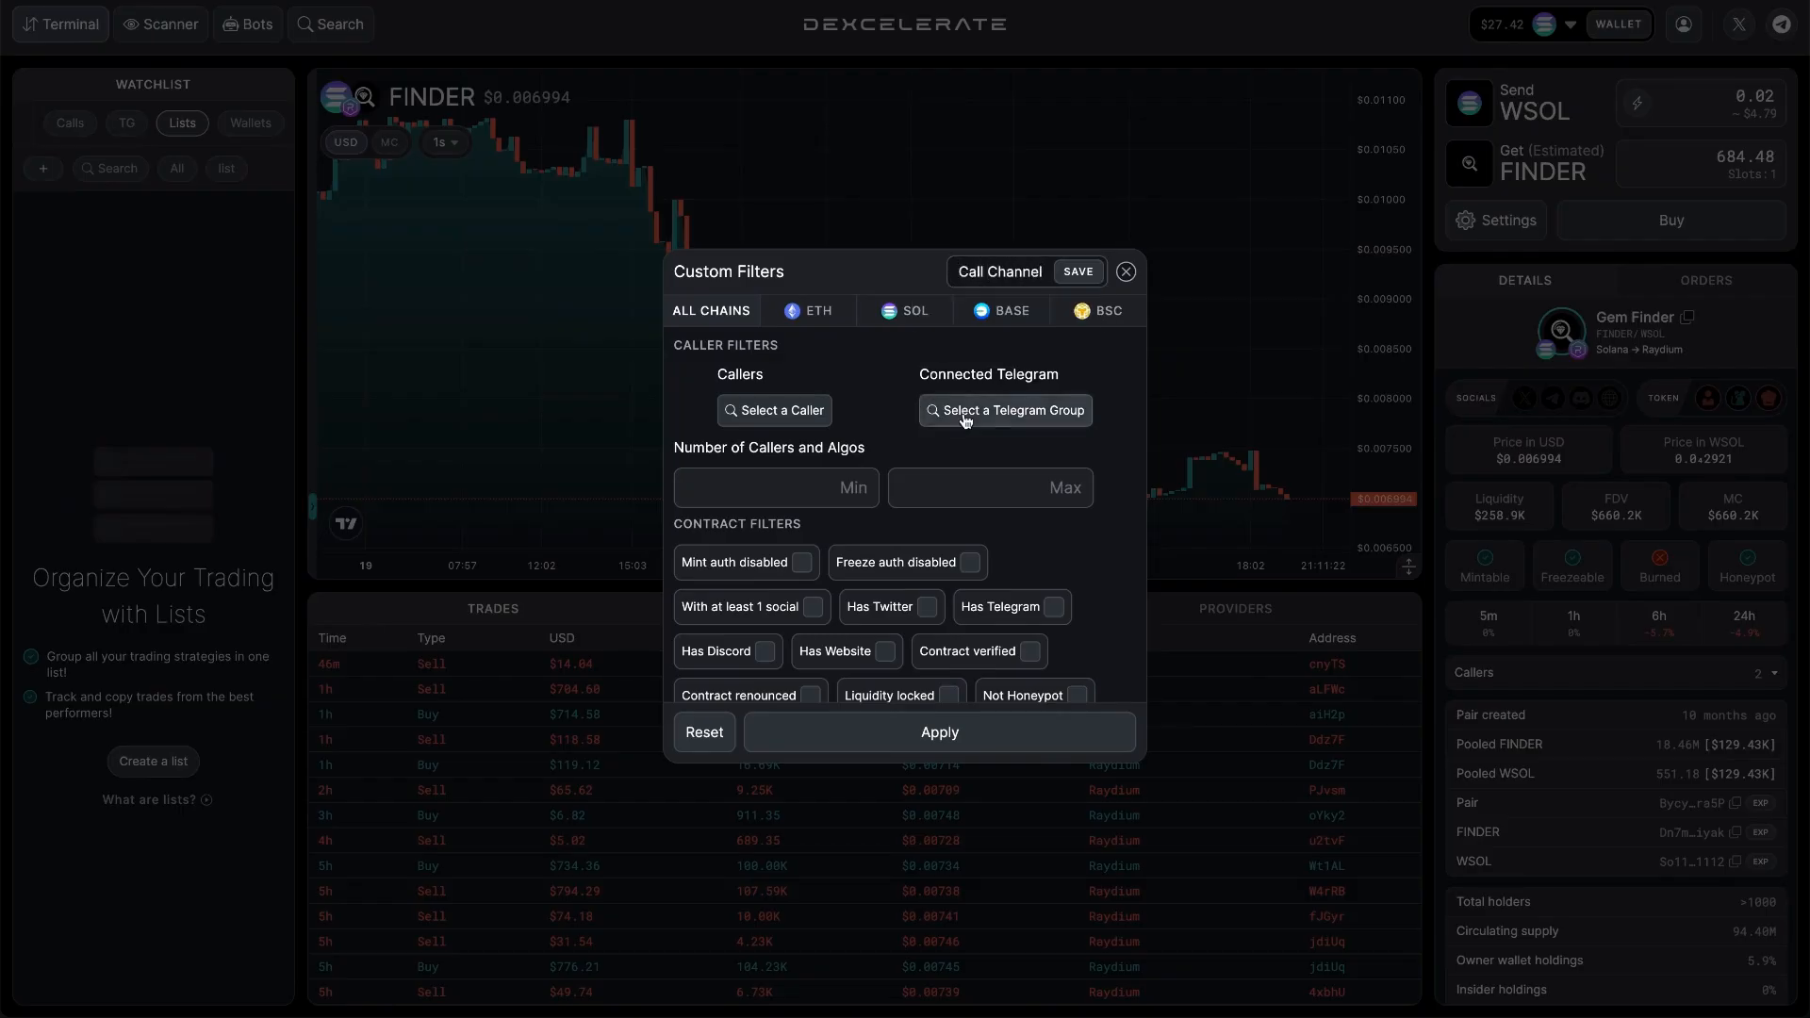
# Include the connected Telegram groups Spaceman Callz Solana, Maythous Degens and Degen Seals, and check the available callers.
pyautogui.click(966, 415)
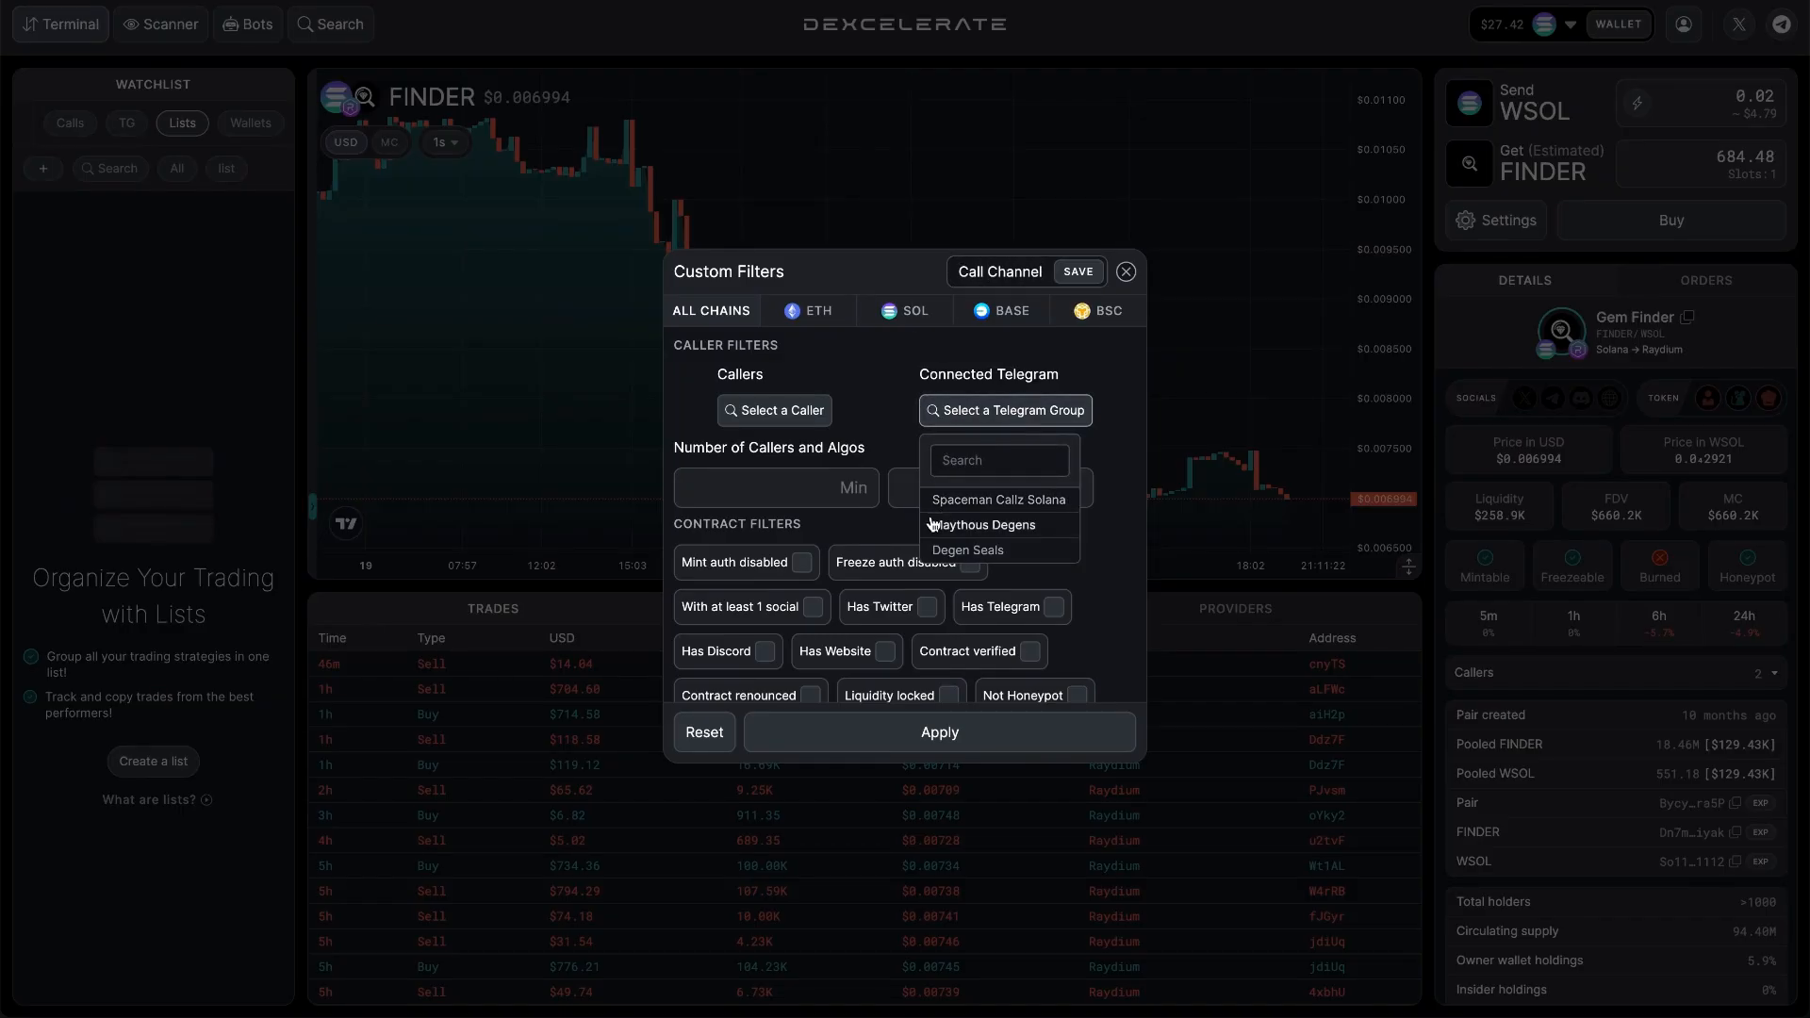
pyautogui.click(943, 502)
pyautogui.click(945, 533)
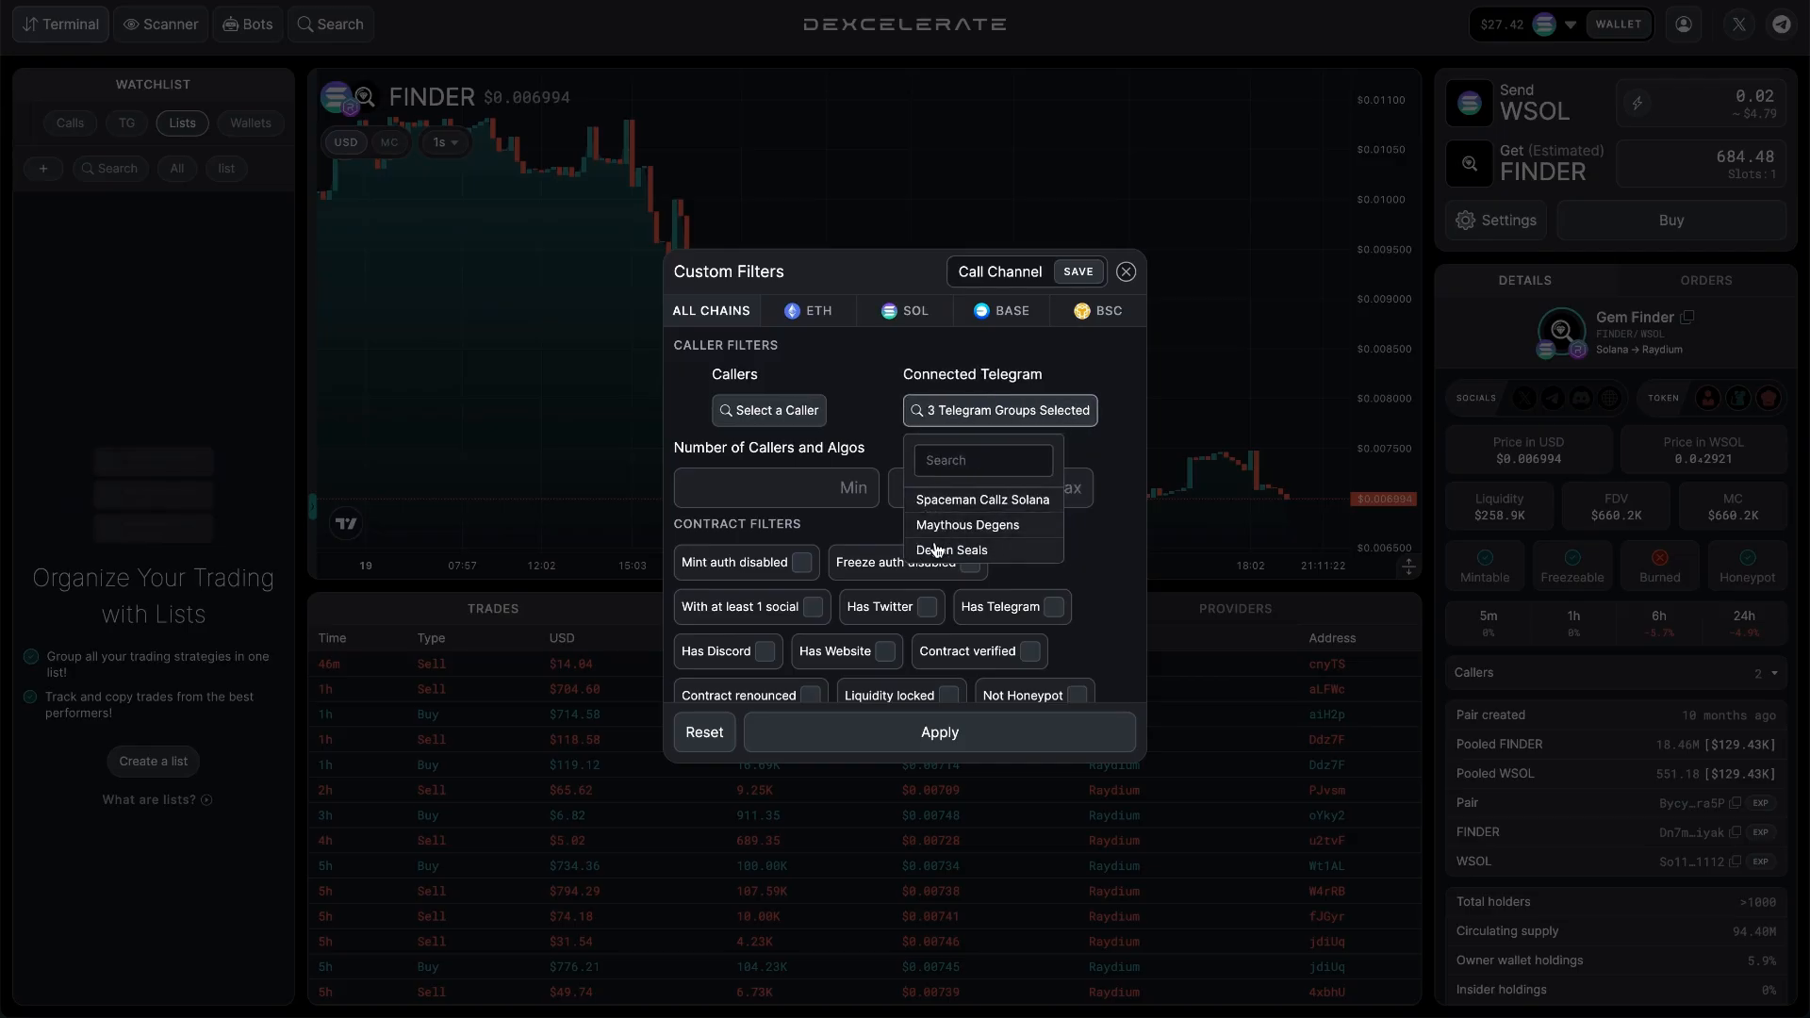
pyautogui.click(935, 550)
pyautogui.click(879, 432)
pyautogui.click(807, 410)
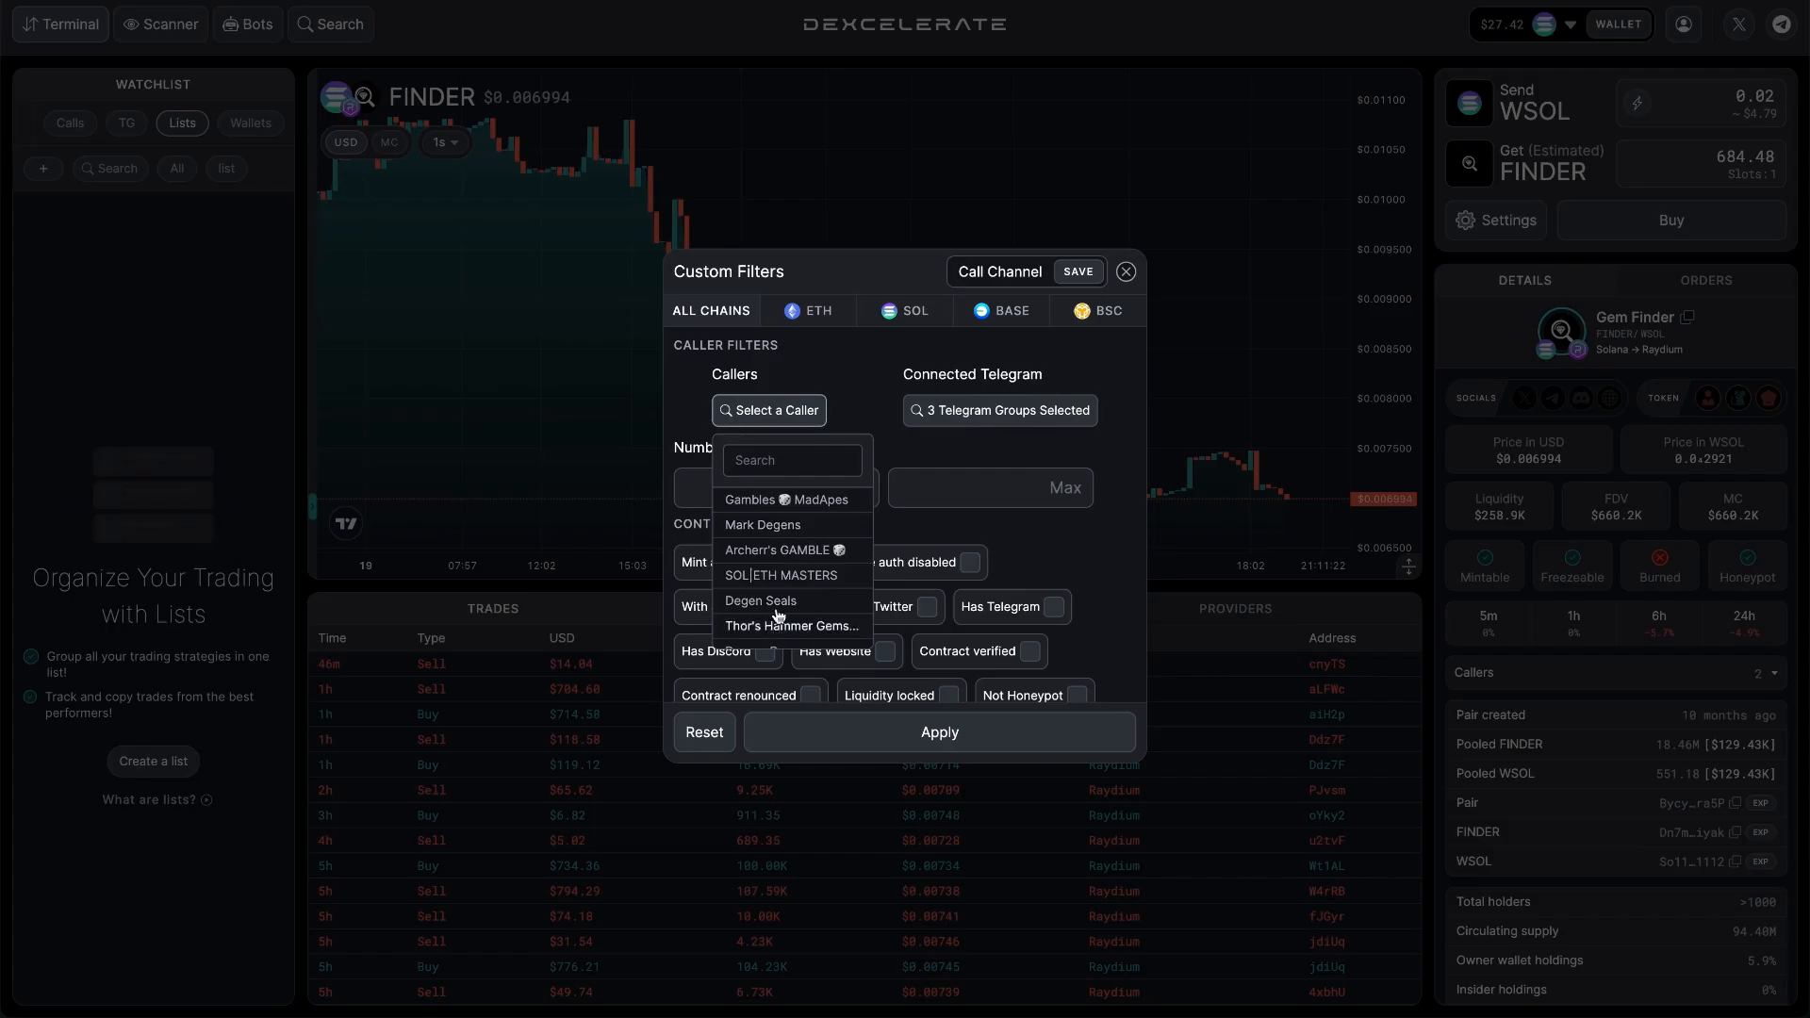
pyautogui.click(847, 400)
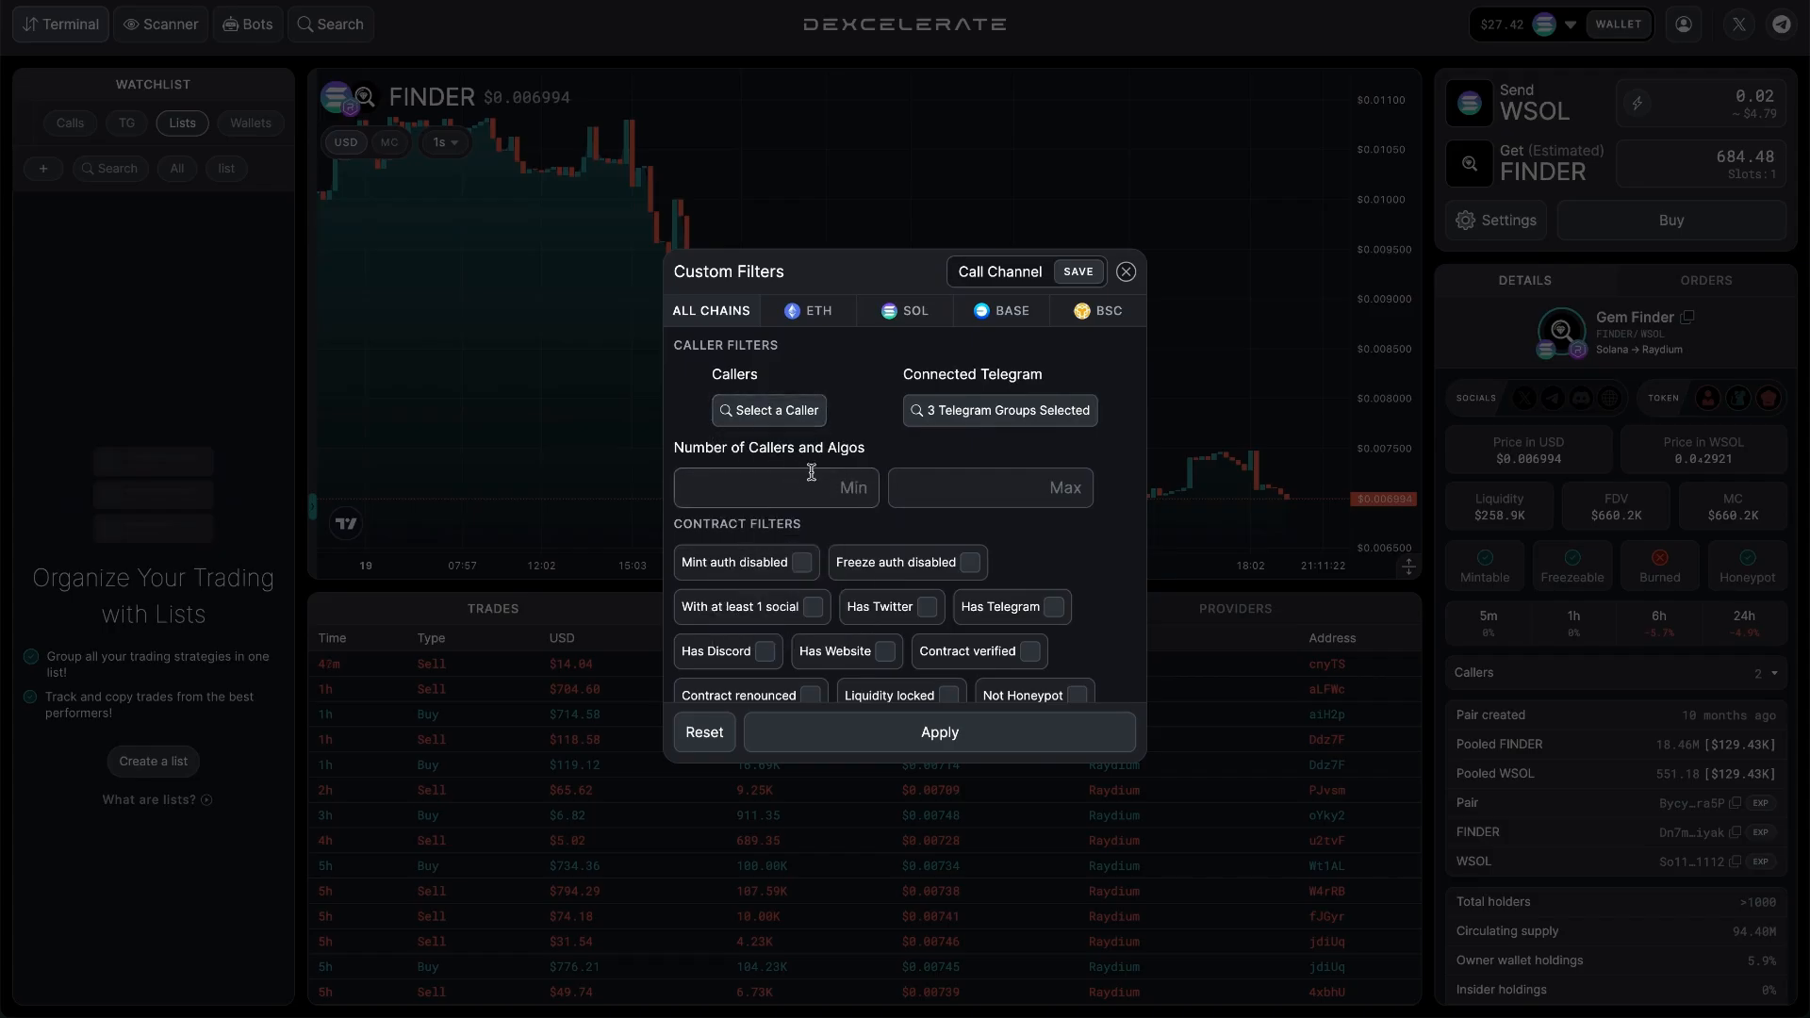
# Enable the contract filters Mint auth disabled, Freeze auth disabled, With at least 1 social and Not Honeypot for Call Channel.
pyautogui.scroll(-2, 802, 495)
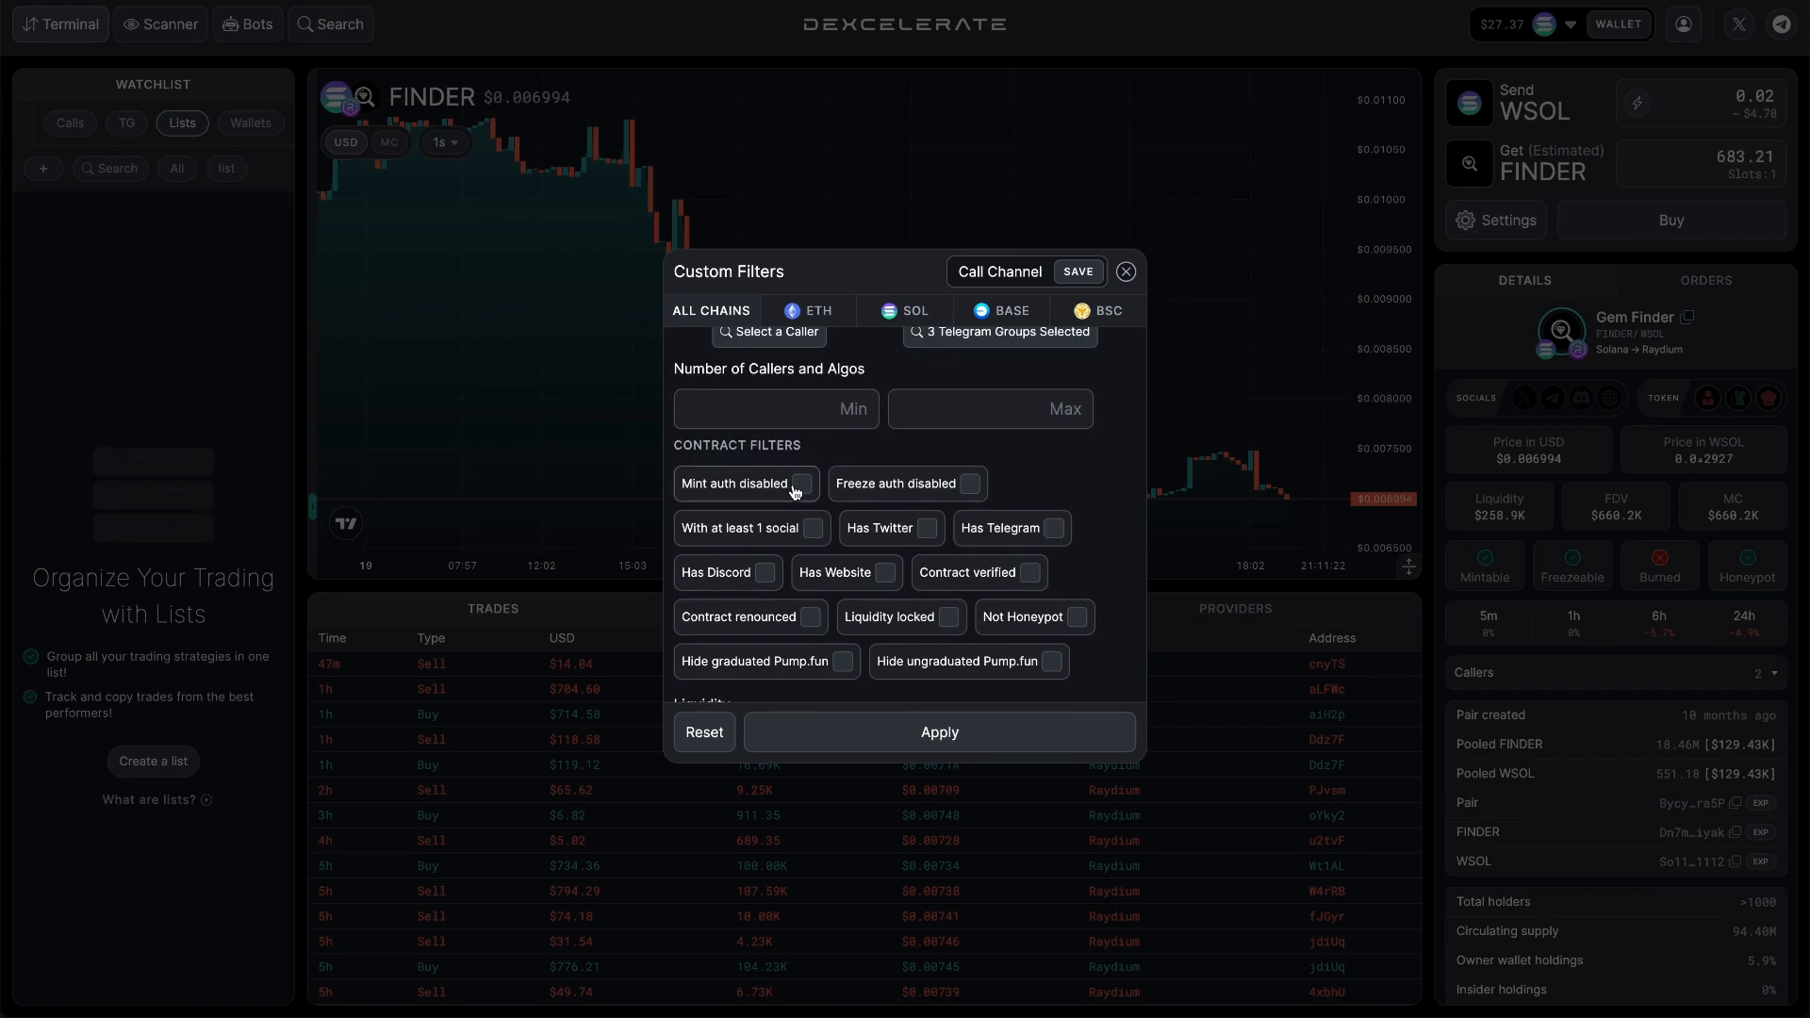
pyautogui.click(798, 486)
pyautogui.click(968, 484)
pyautogui.click(1071, 622)
# Set the minimum pair age to 24 hours.
pyautogui.scroll(-1, 1059, 561)
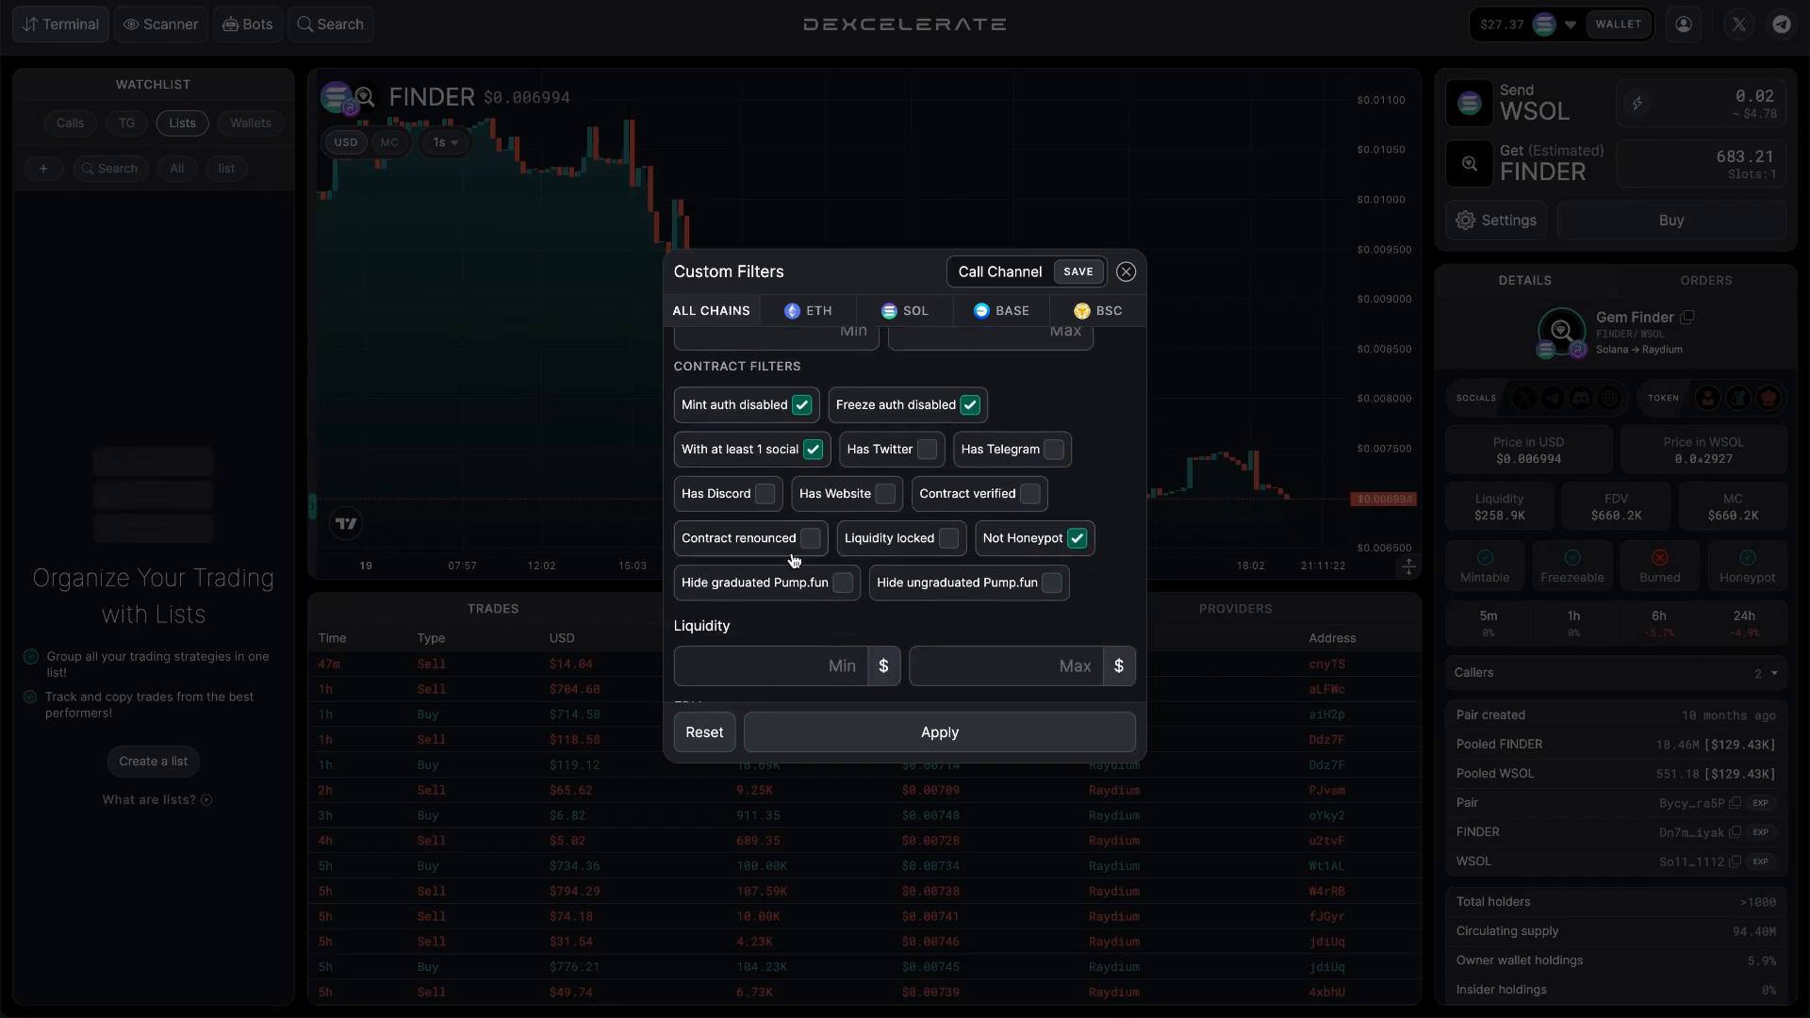
pyautogui.scroll(-3, 792, 554)
pyautogui.click(768, 583)
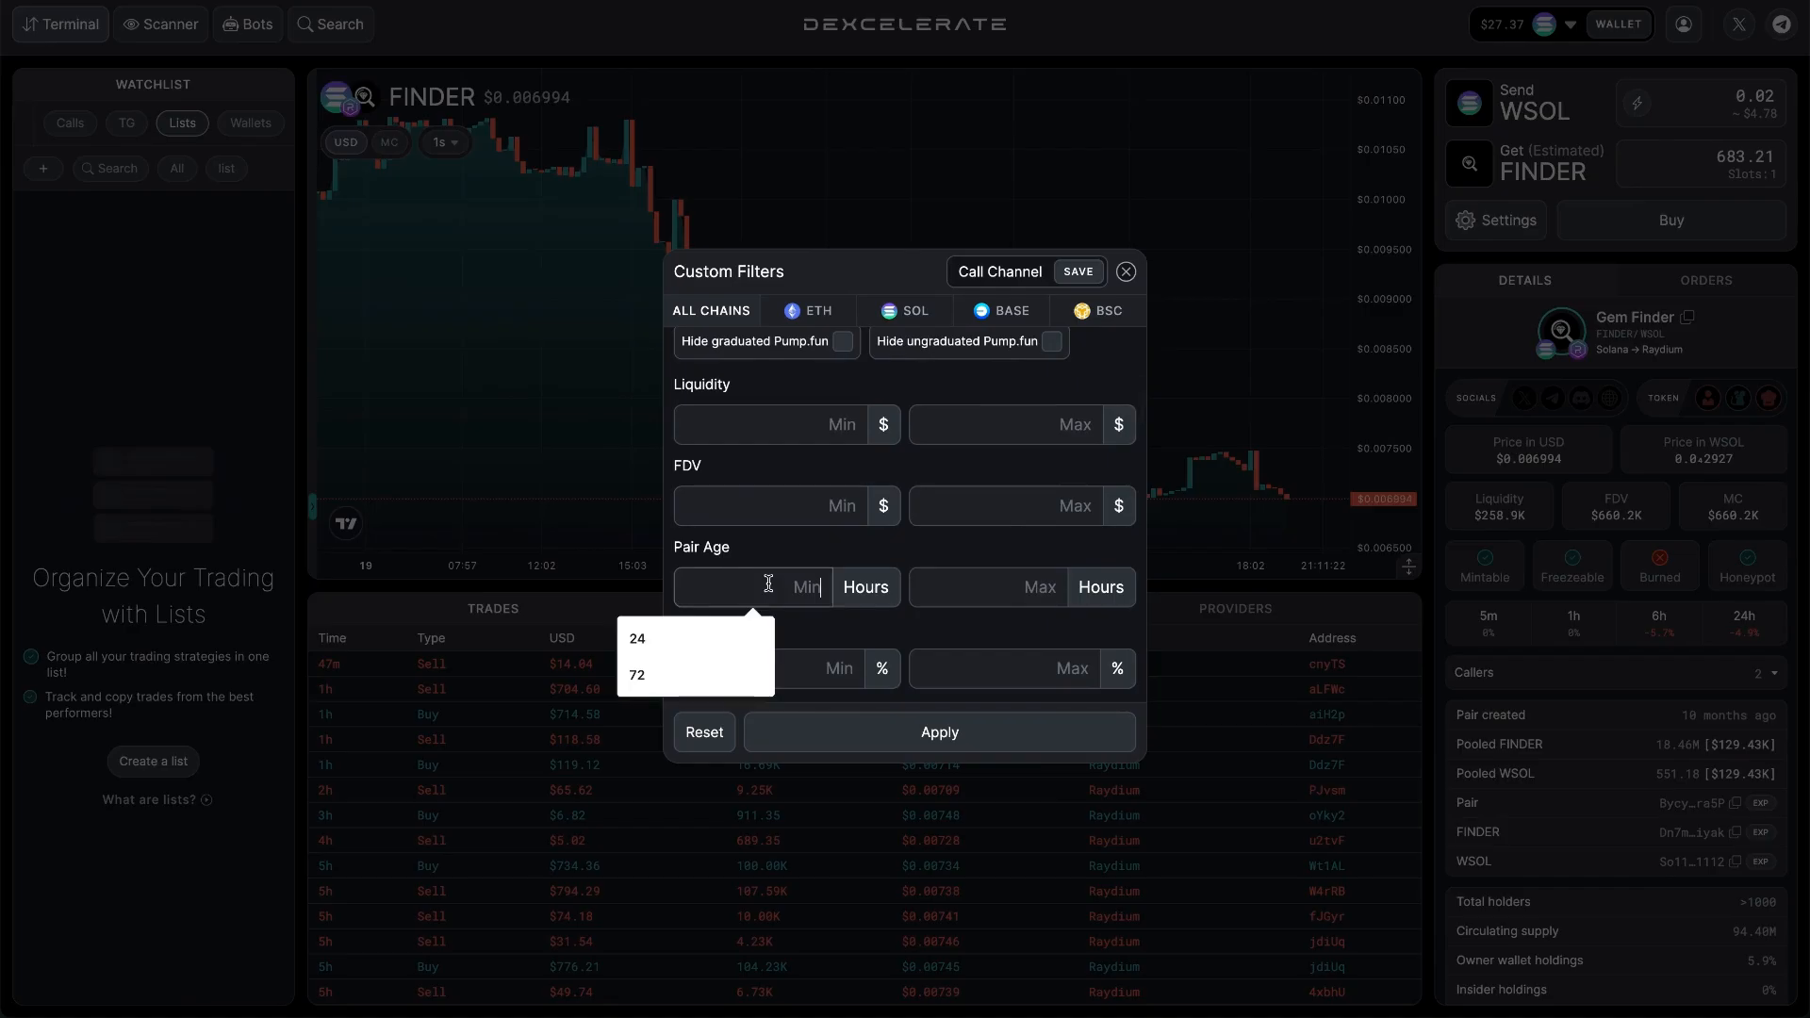
pyautogui.write('24')
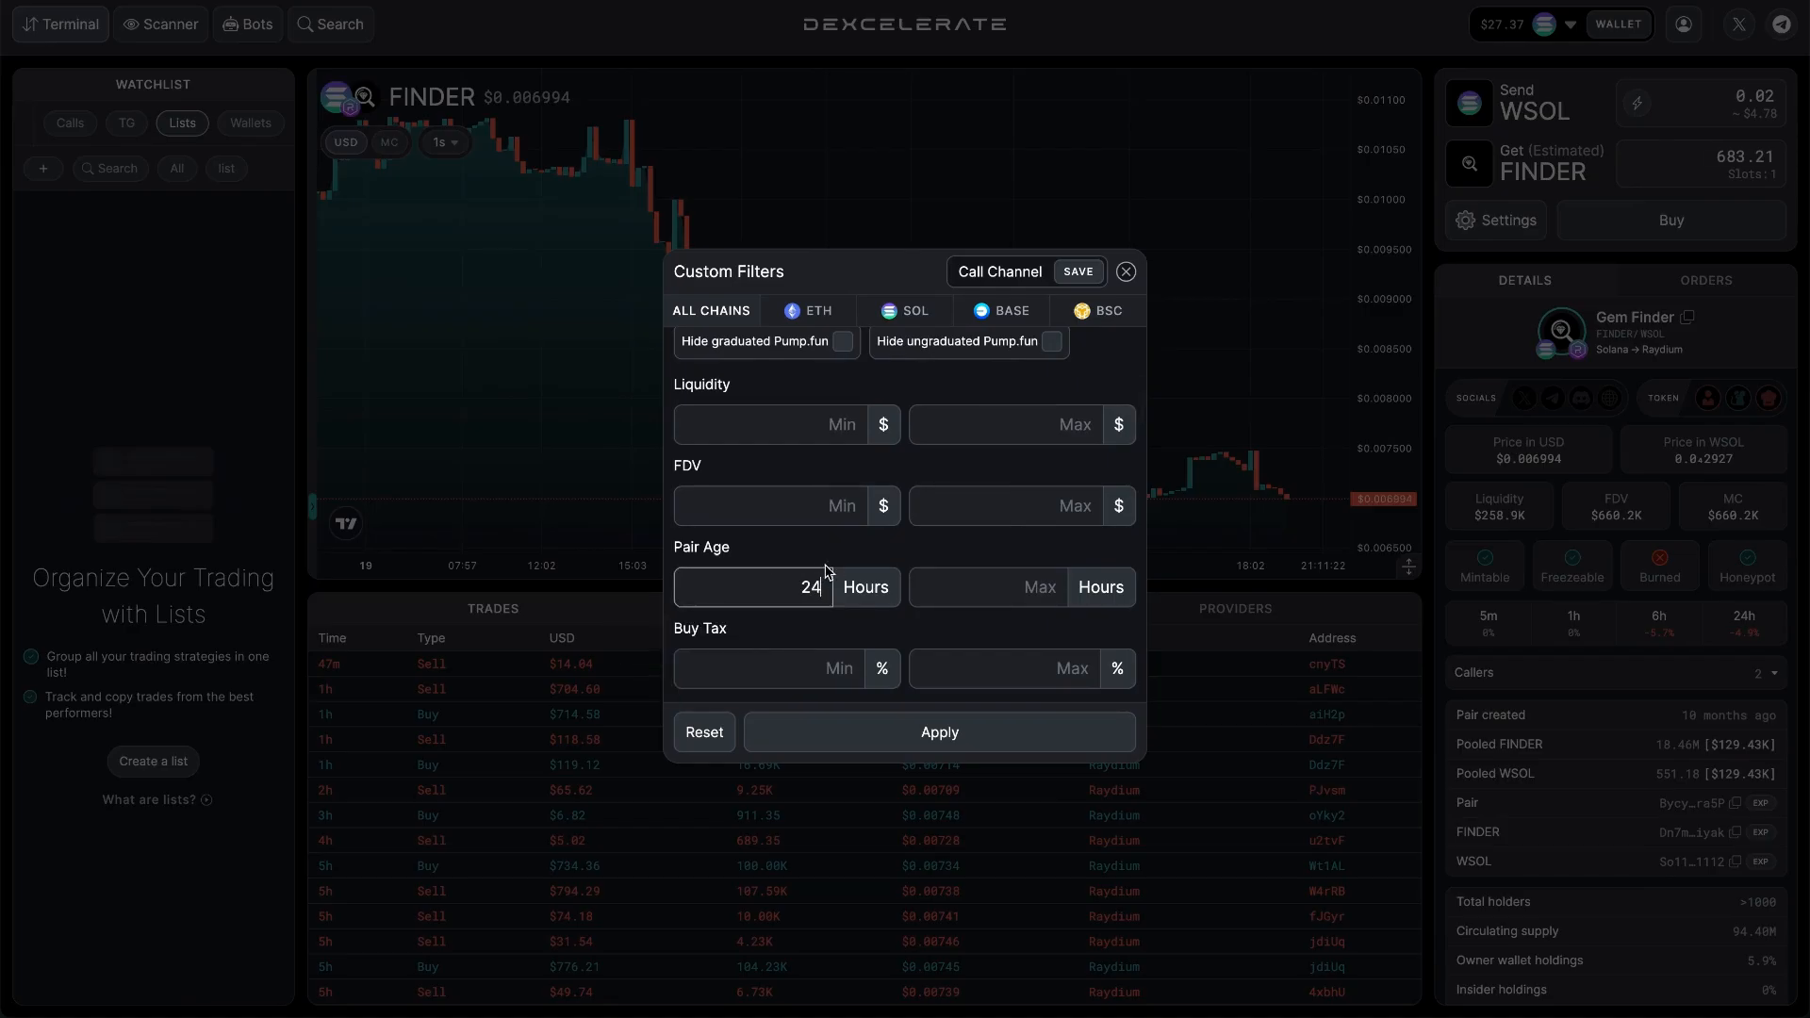
# Review the remaining tax, wallet and 24h, 6h, 1h and 5m timeframe filters.
pyautogui.scroll(-5, 826, 571)
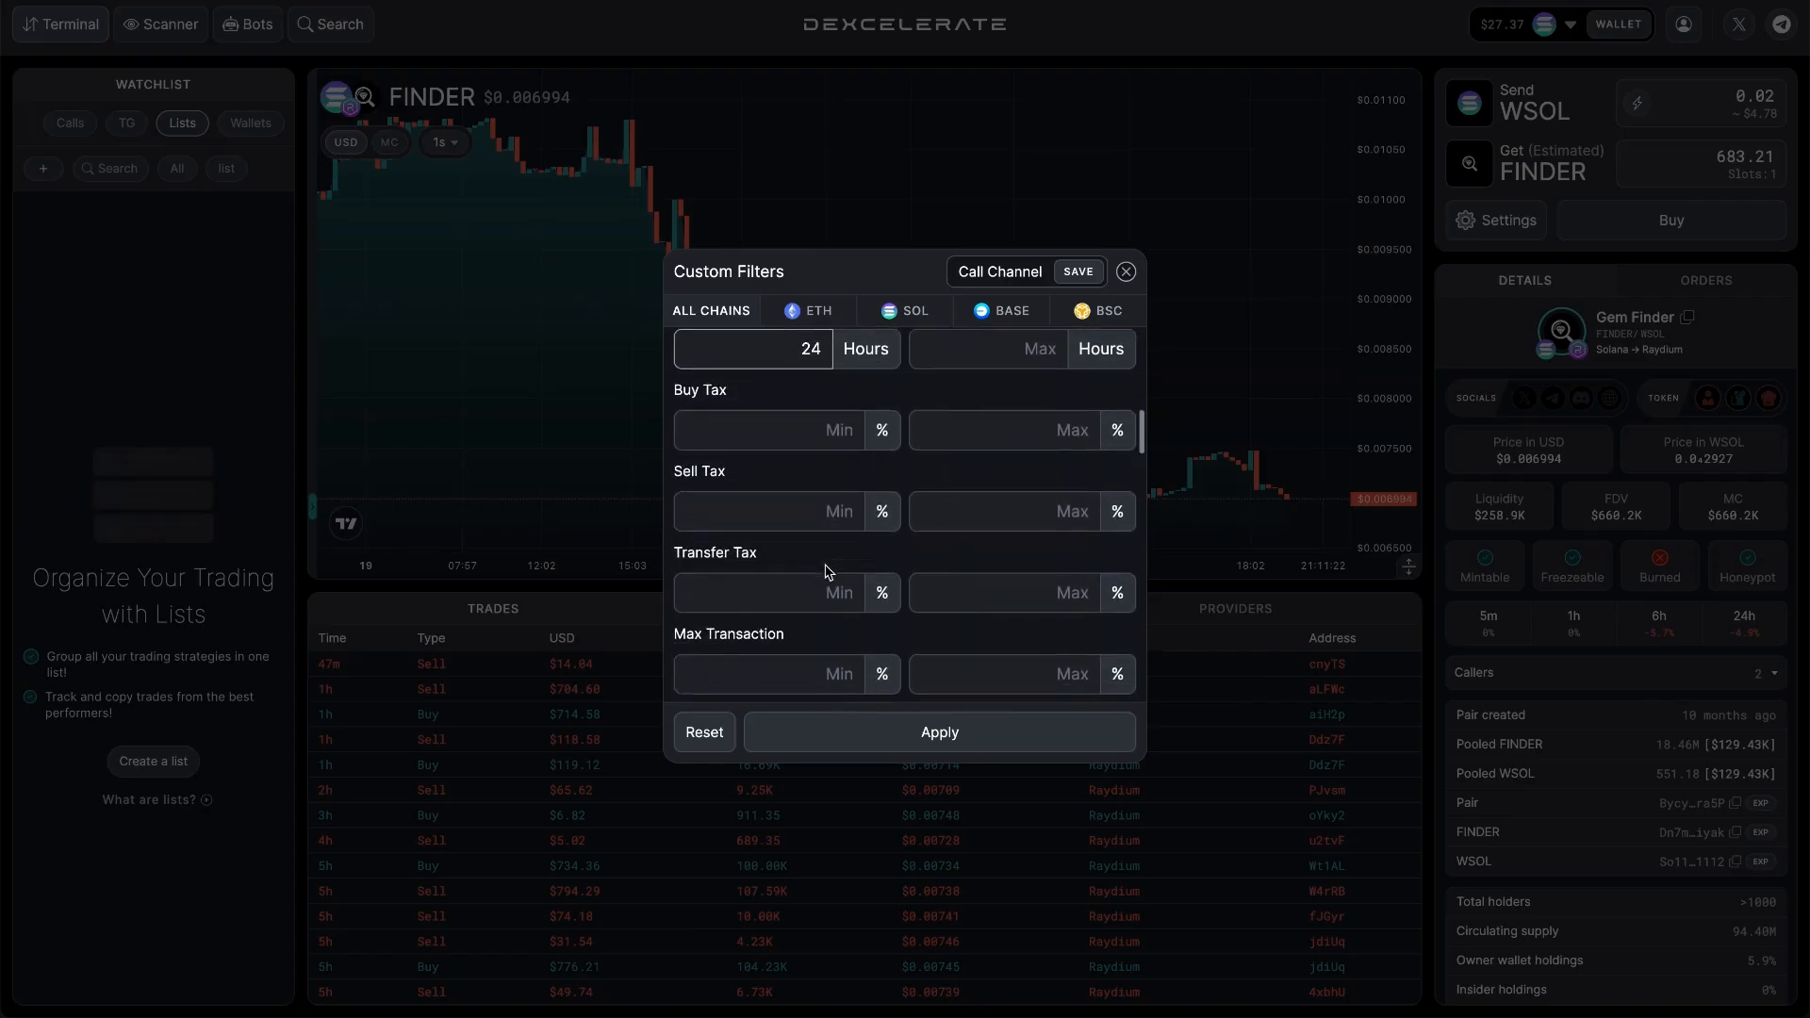
pyautogui.scroll(-1, 826, 571)
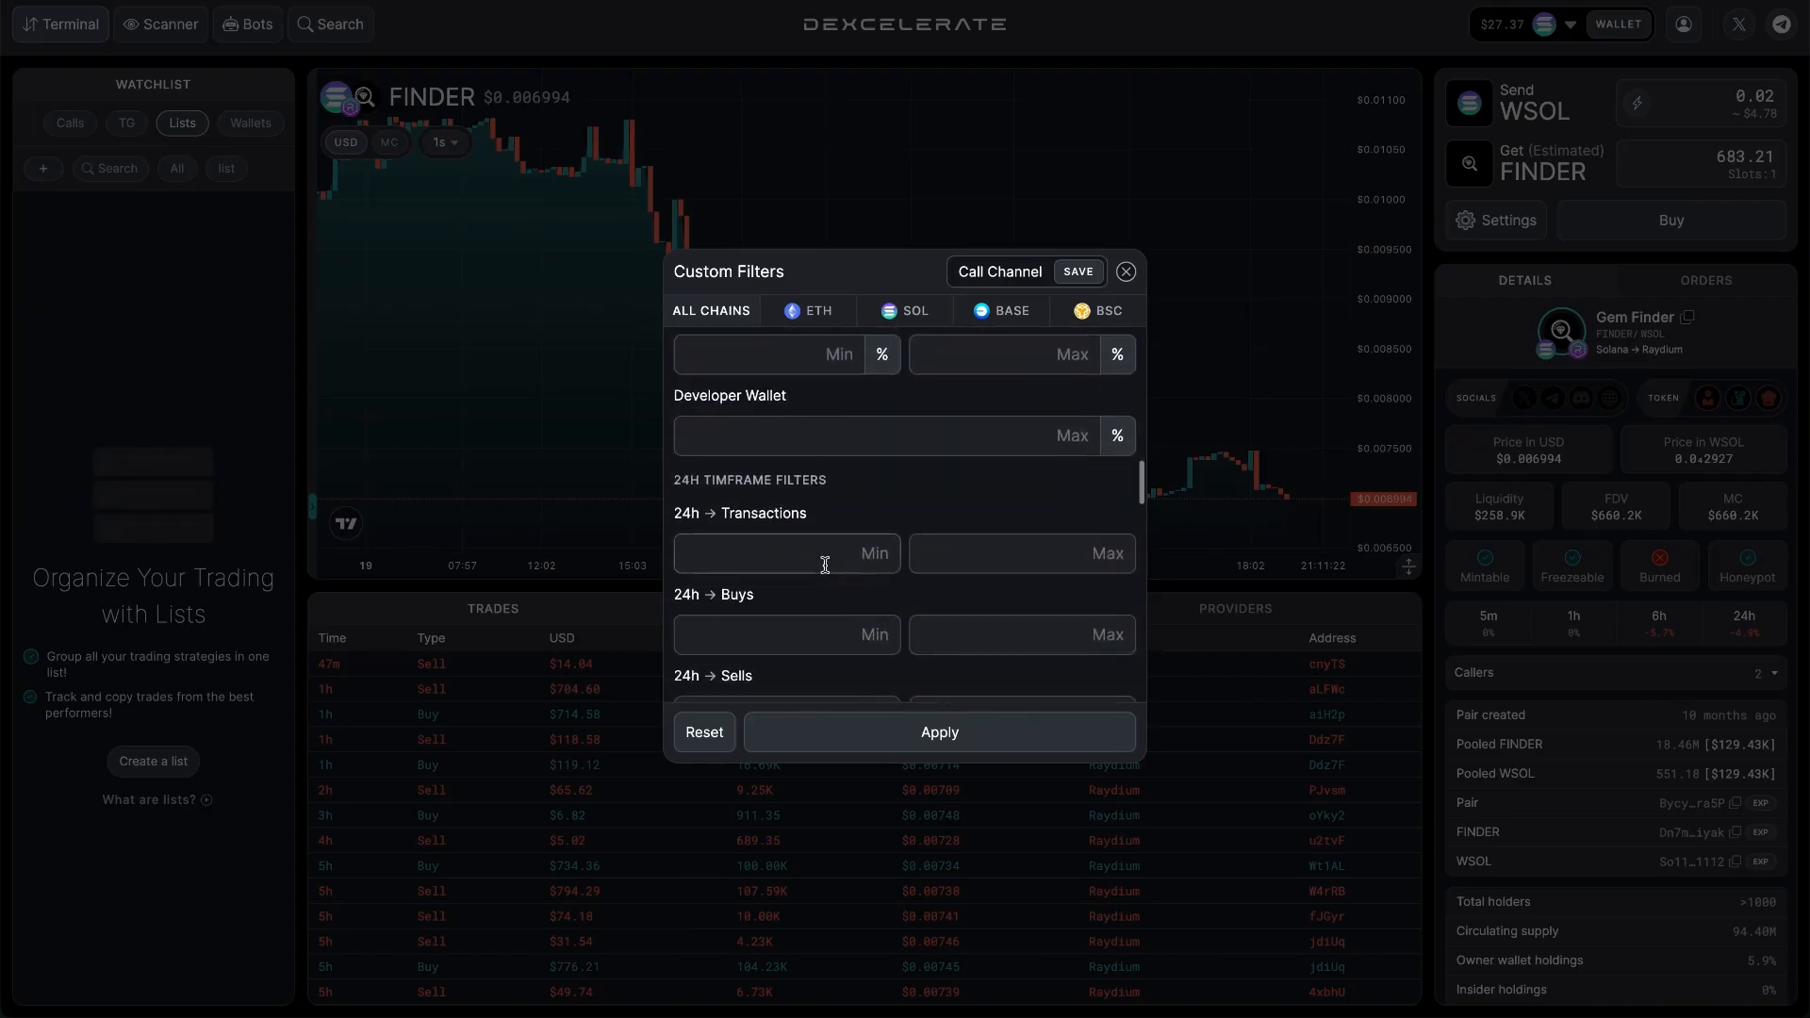
pyautogui.scroll(-2, 826, 565)
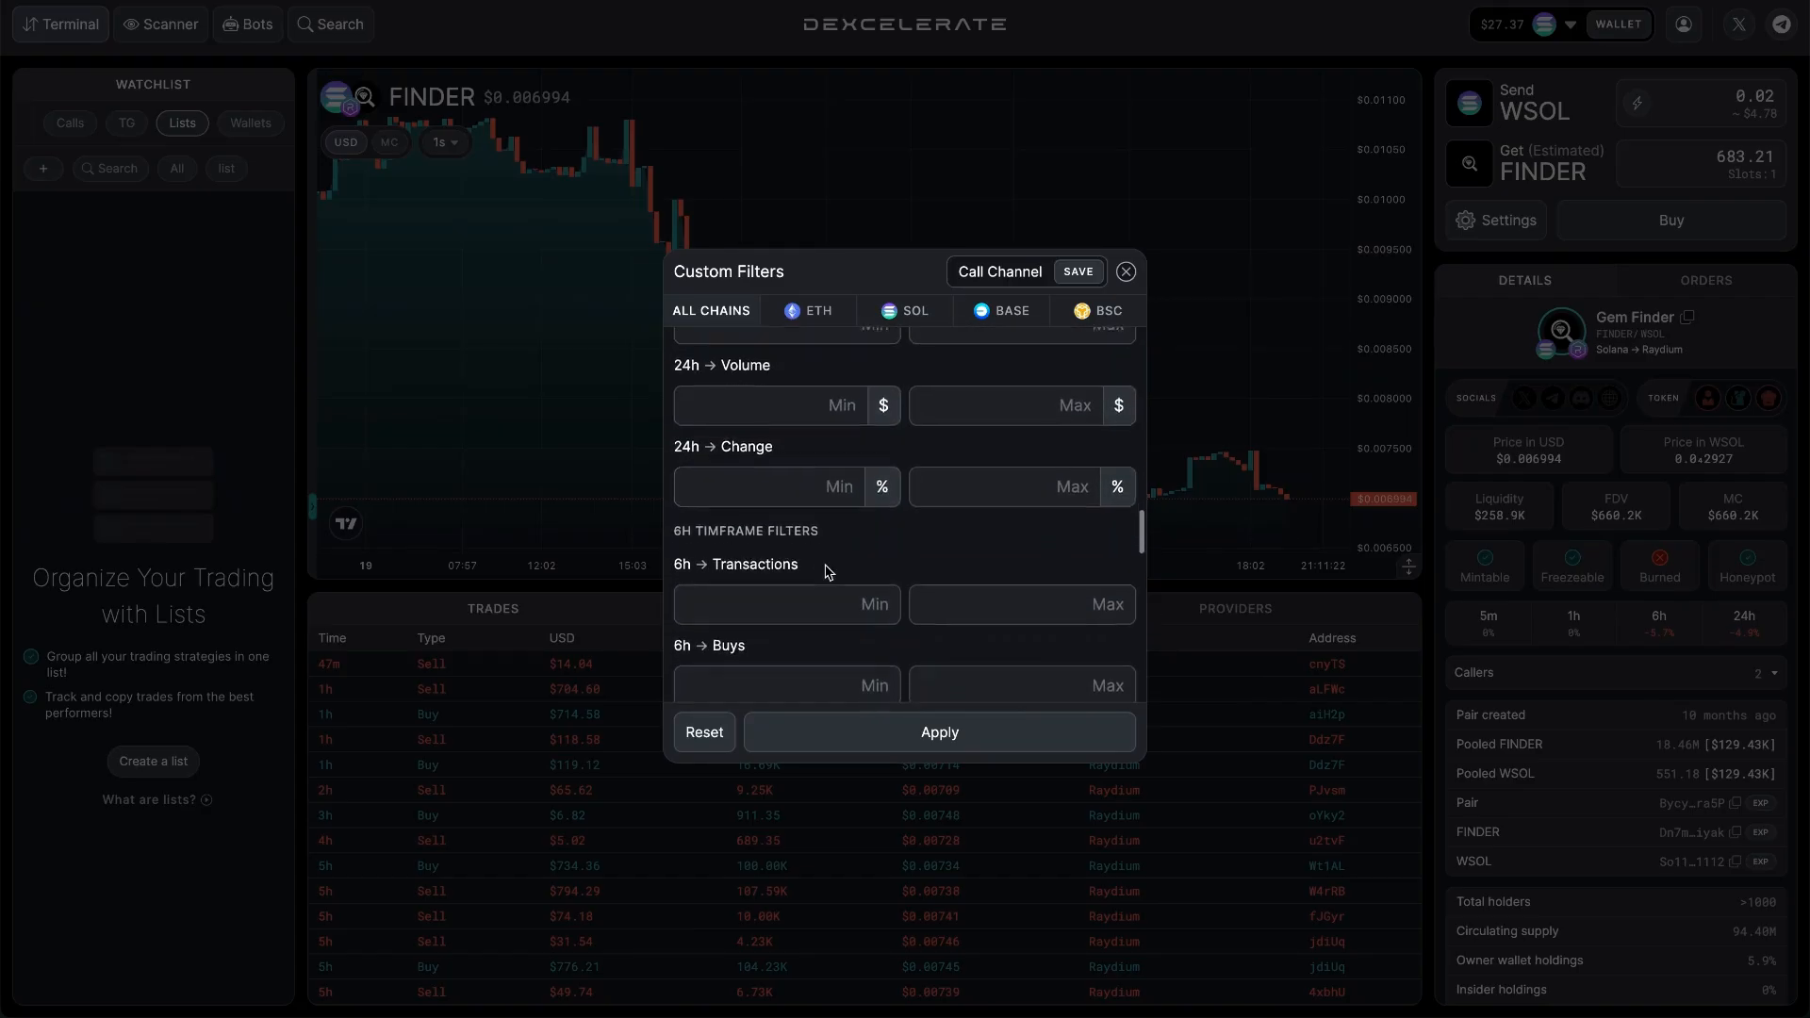
pyautogui.scroll(-4, 828, 572)
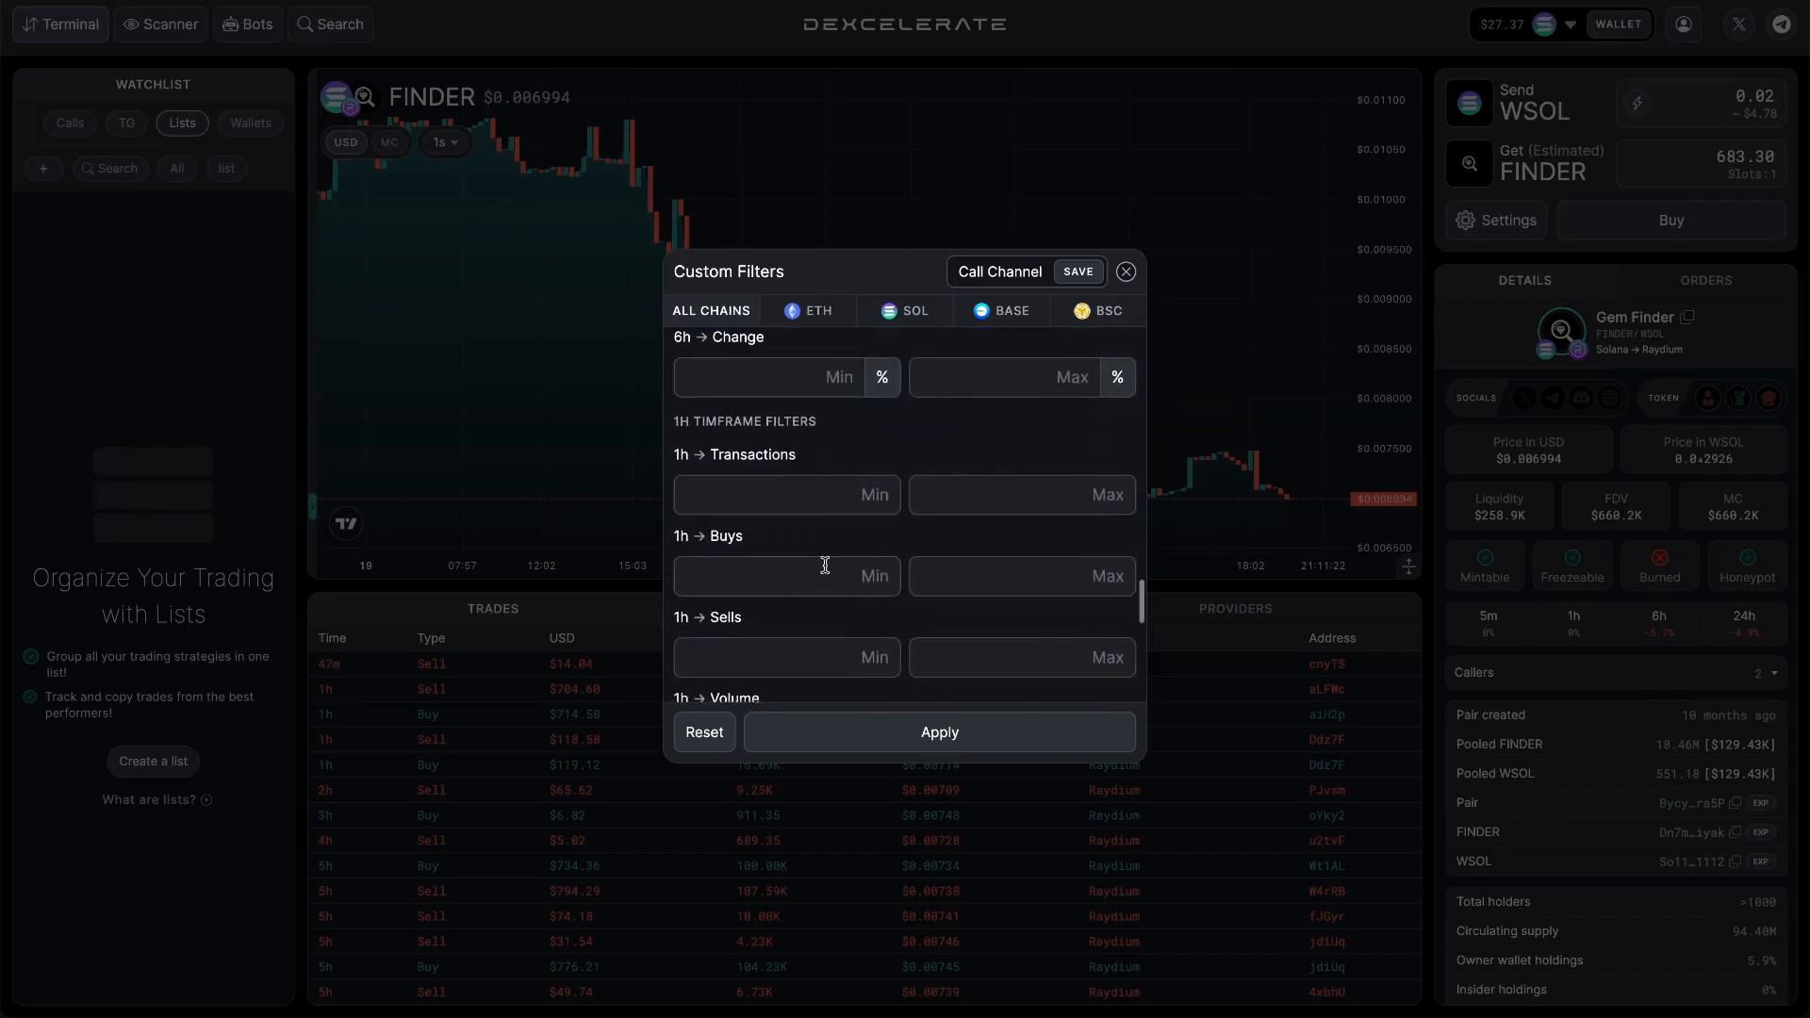
pyautogui.scroll(-3, 826, 565)
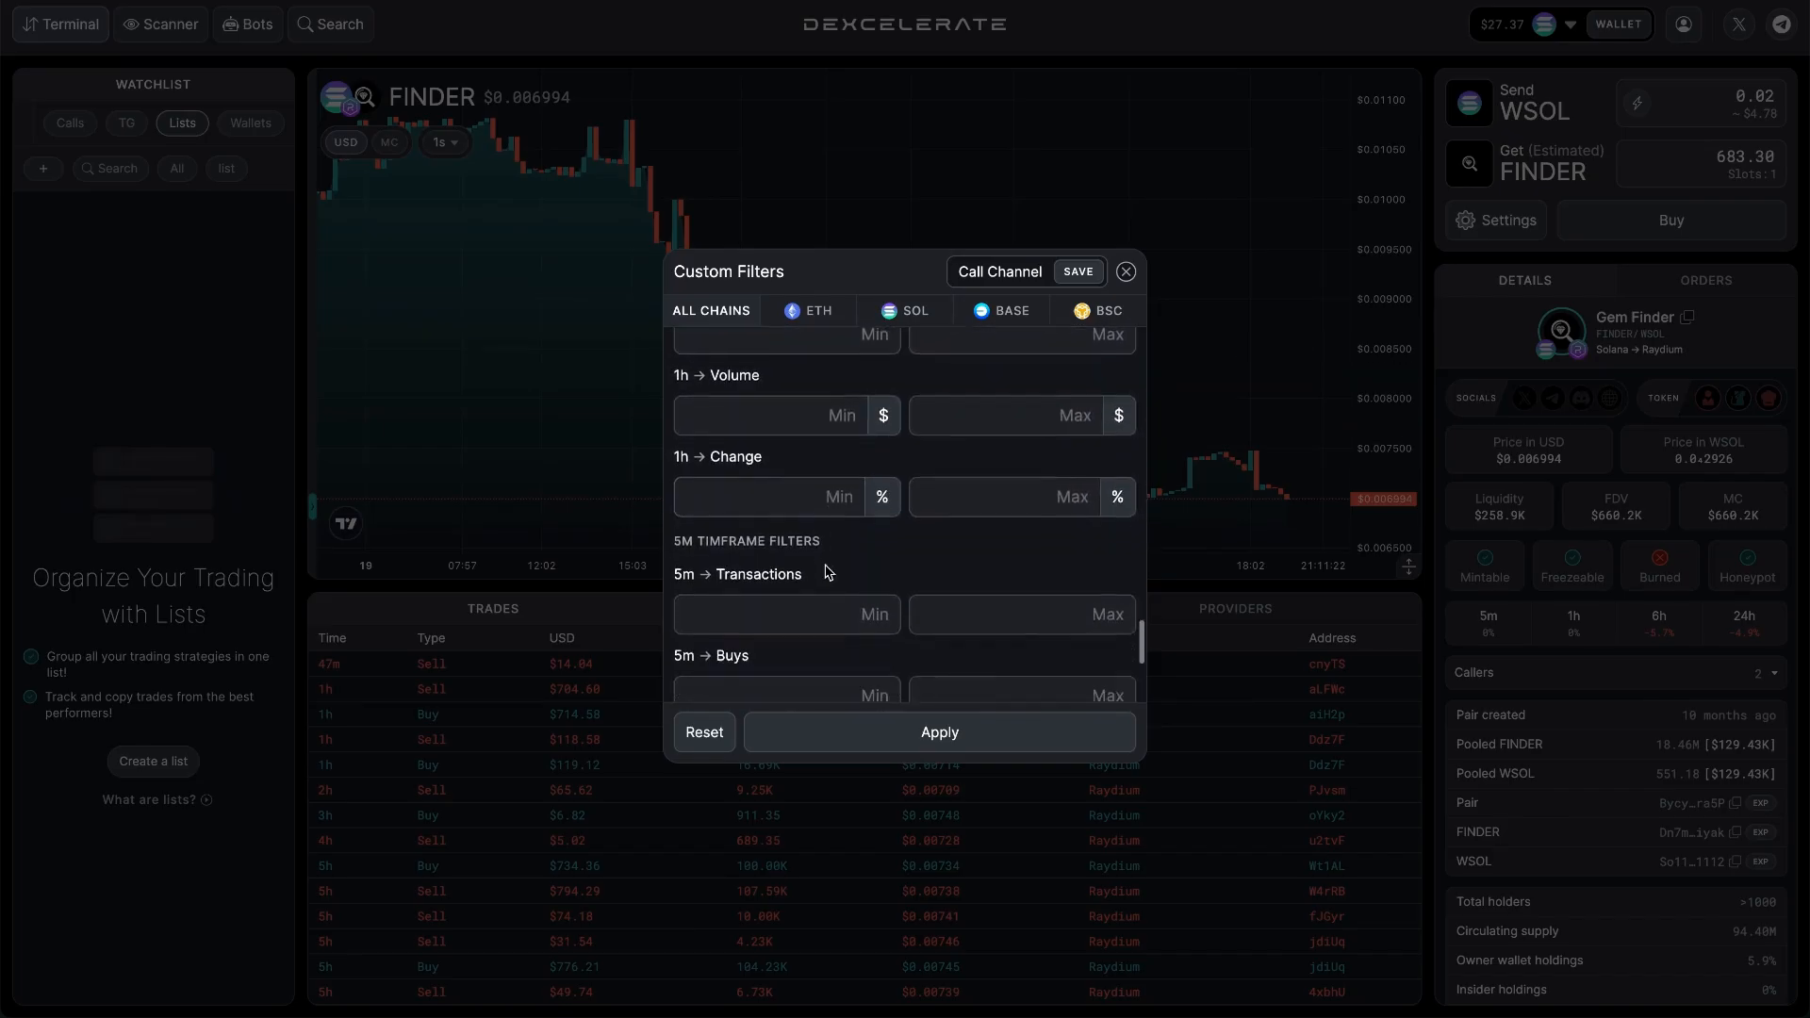
pyautogui.scroll(-2, 822, 521)
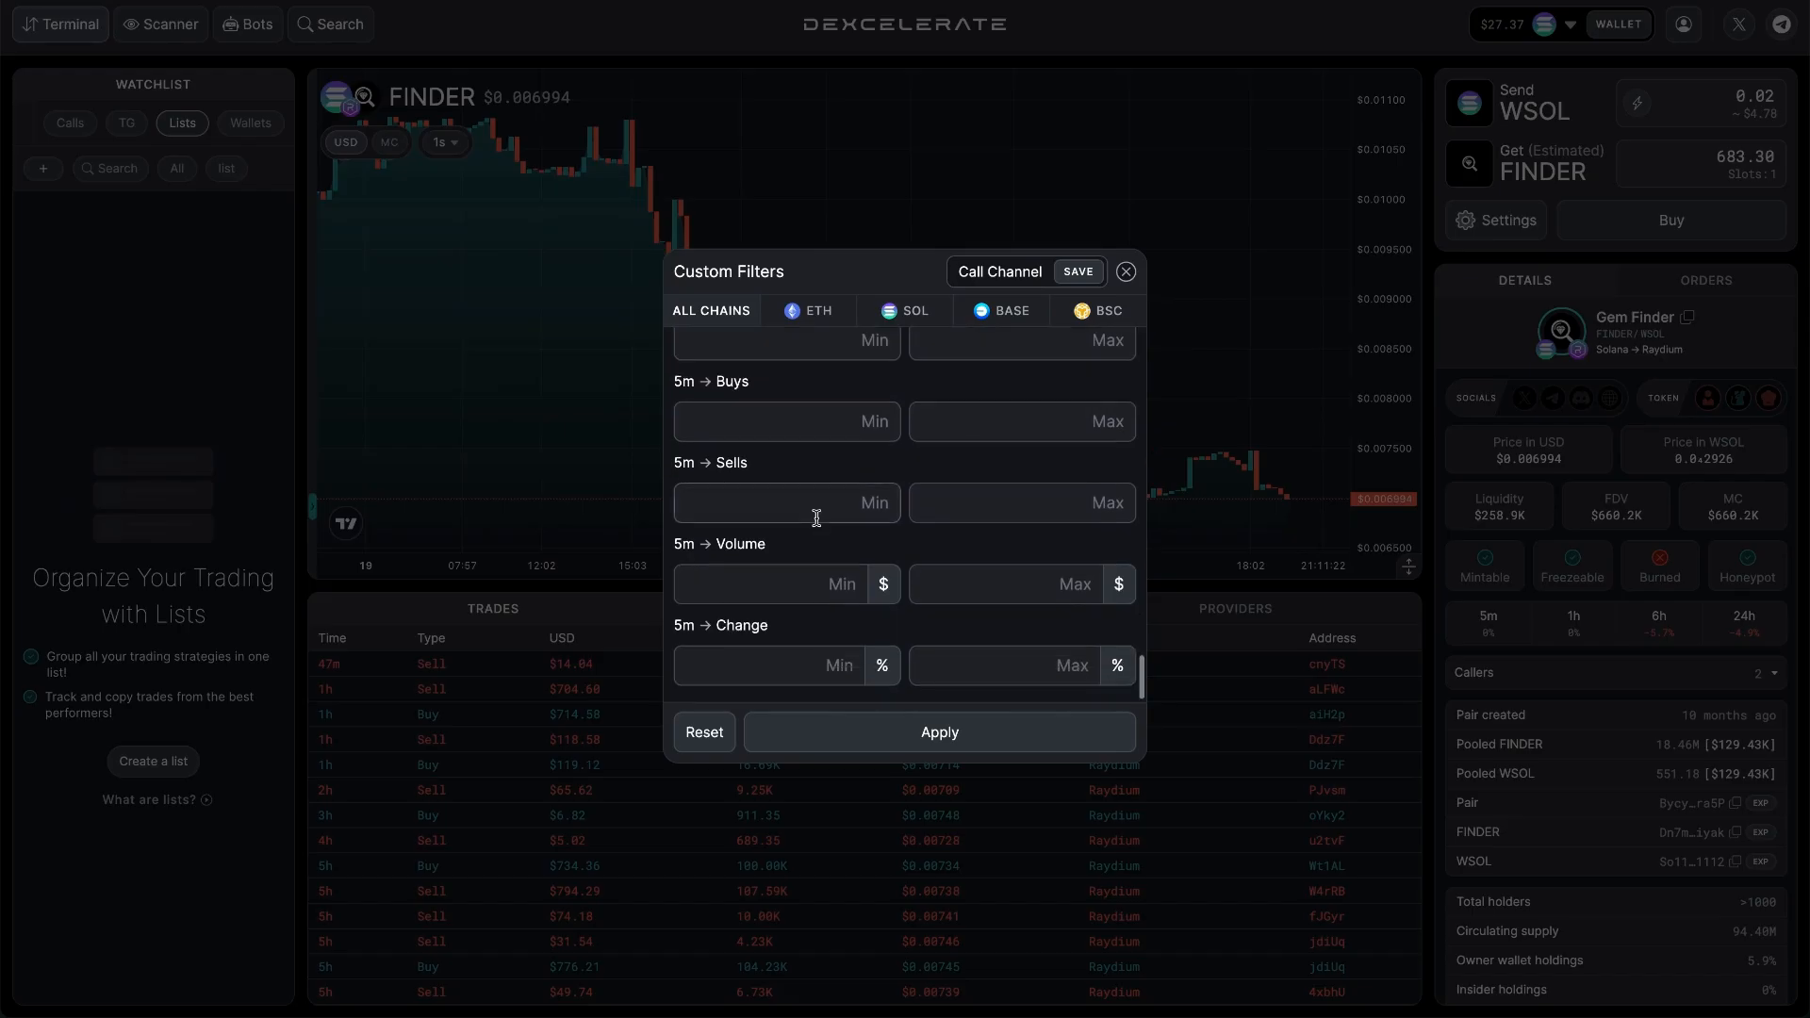
pyautogui.scroll(5, 817, 519)
pyautogui.scroll(1, 816, 519)
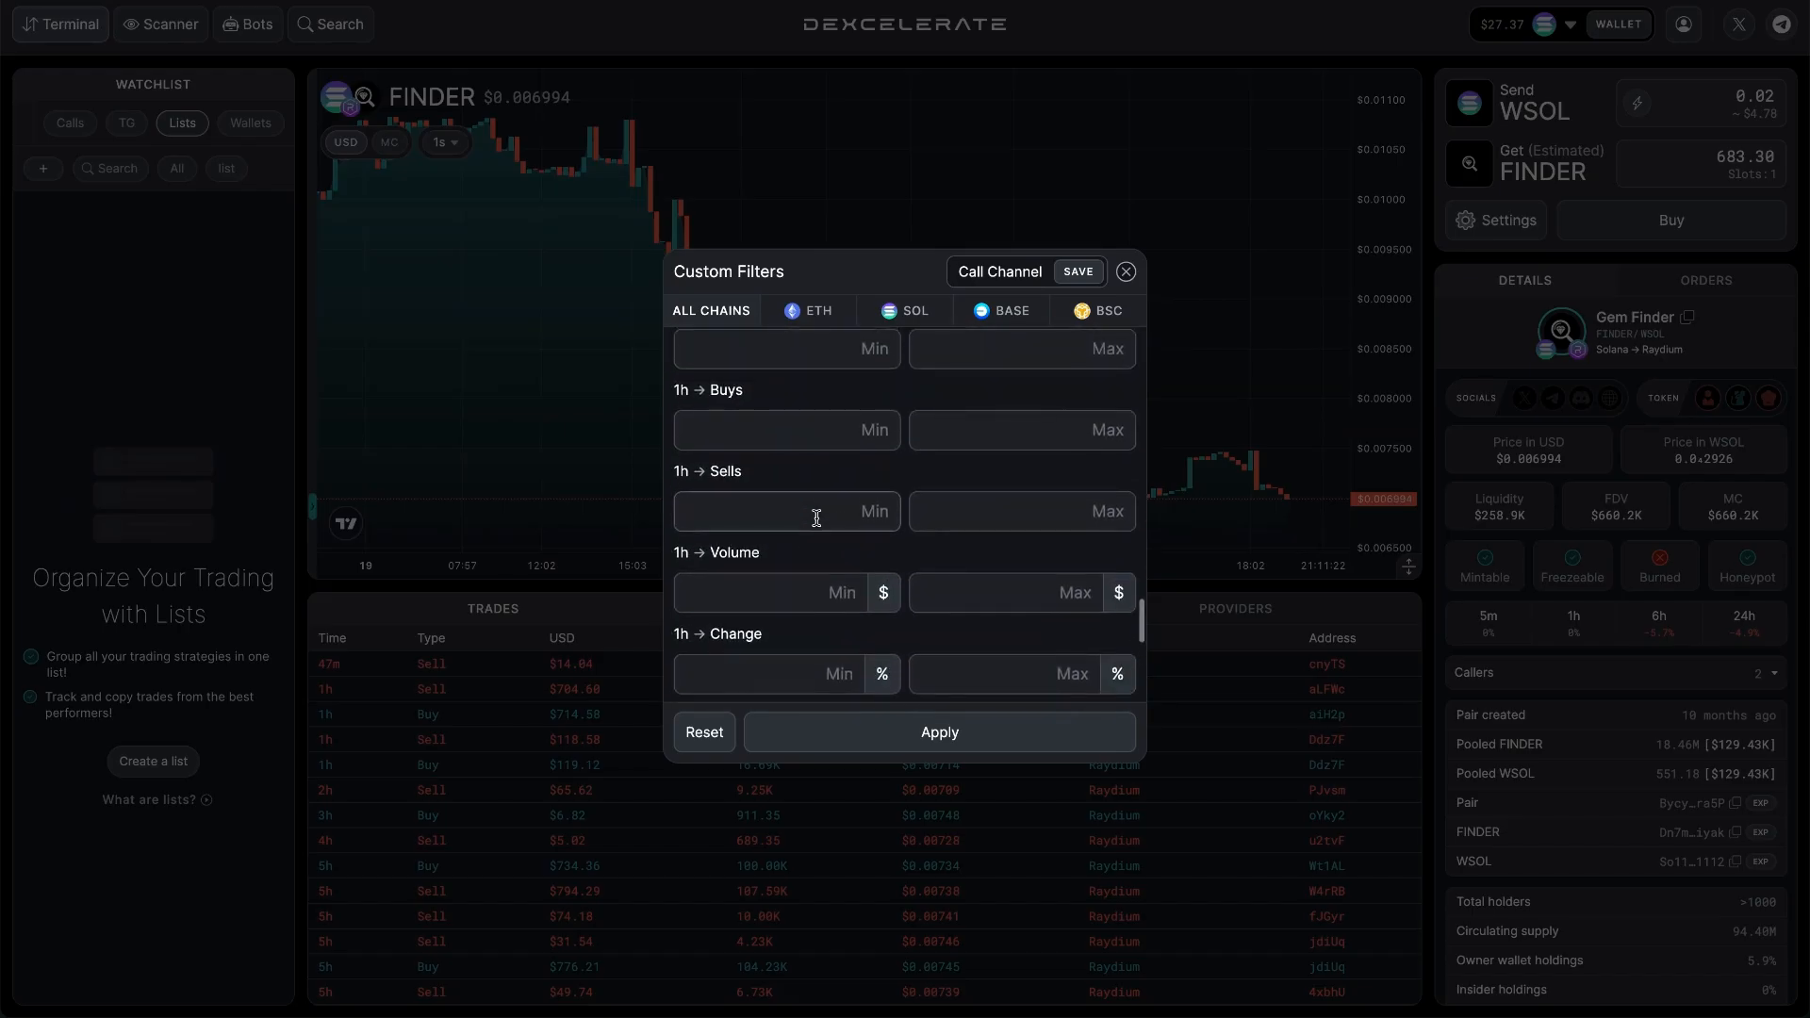
pyautogui.scroll(-10, 816, 517)
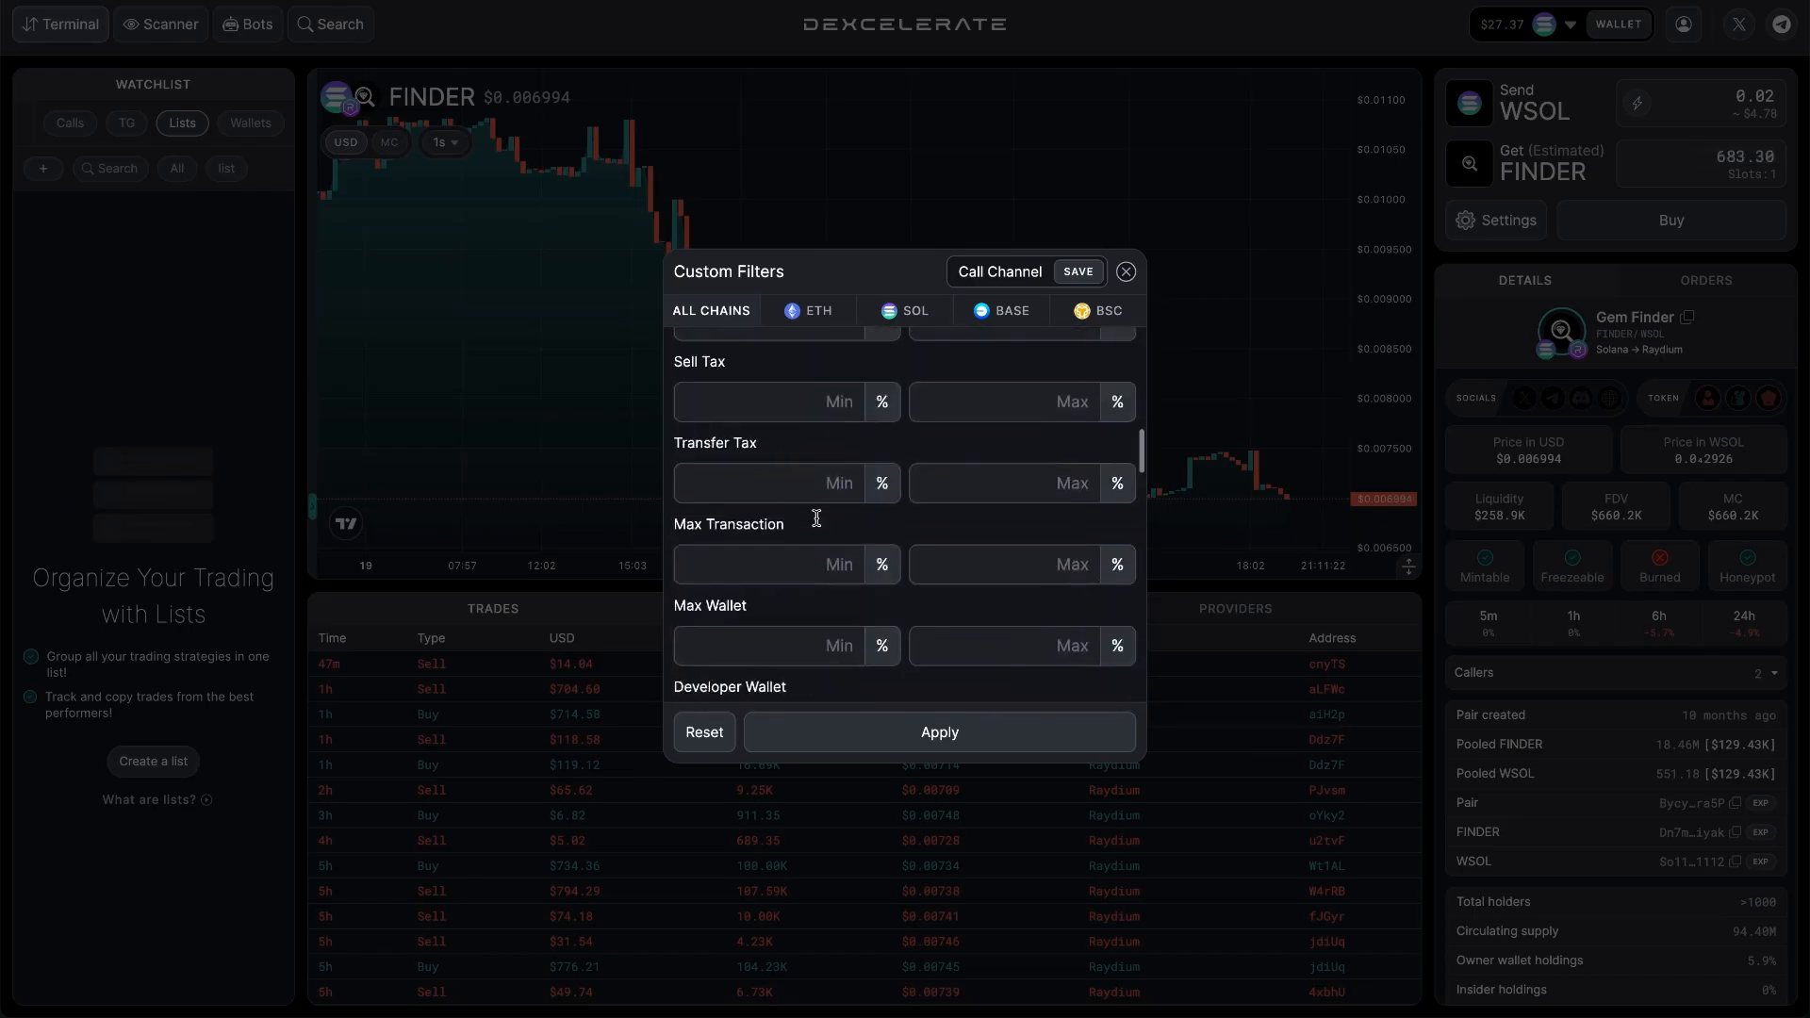
pyautogui.scroll(12, 816, 518)
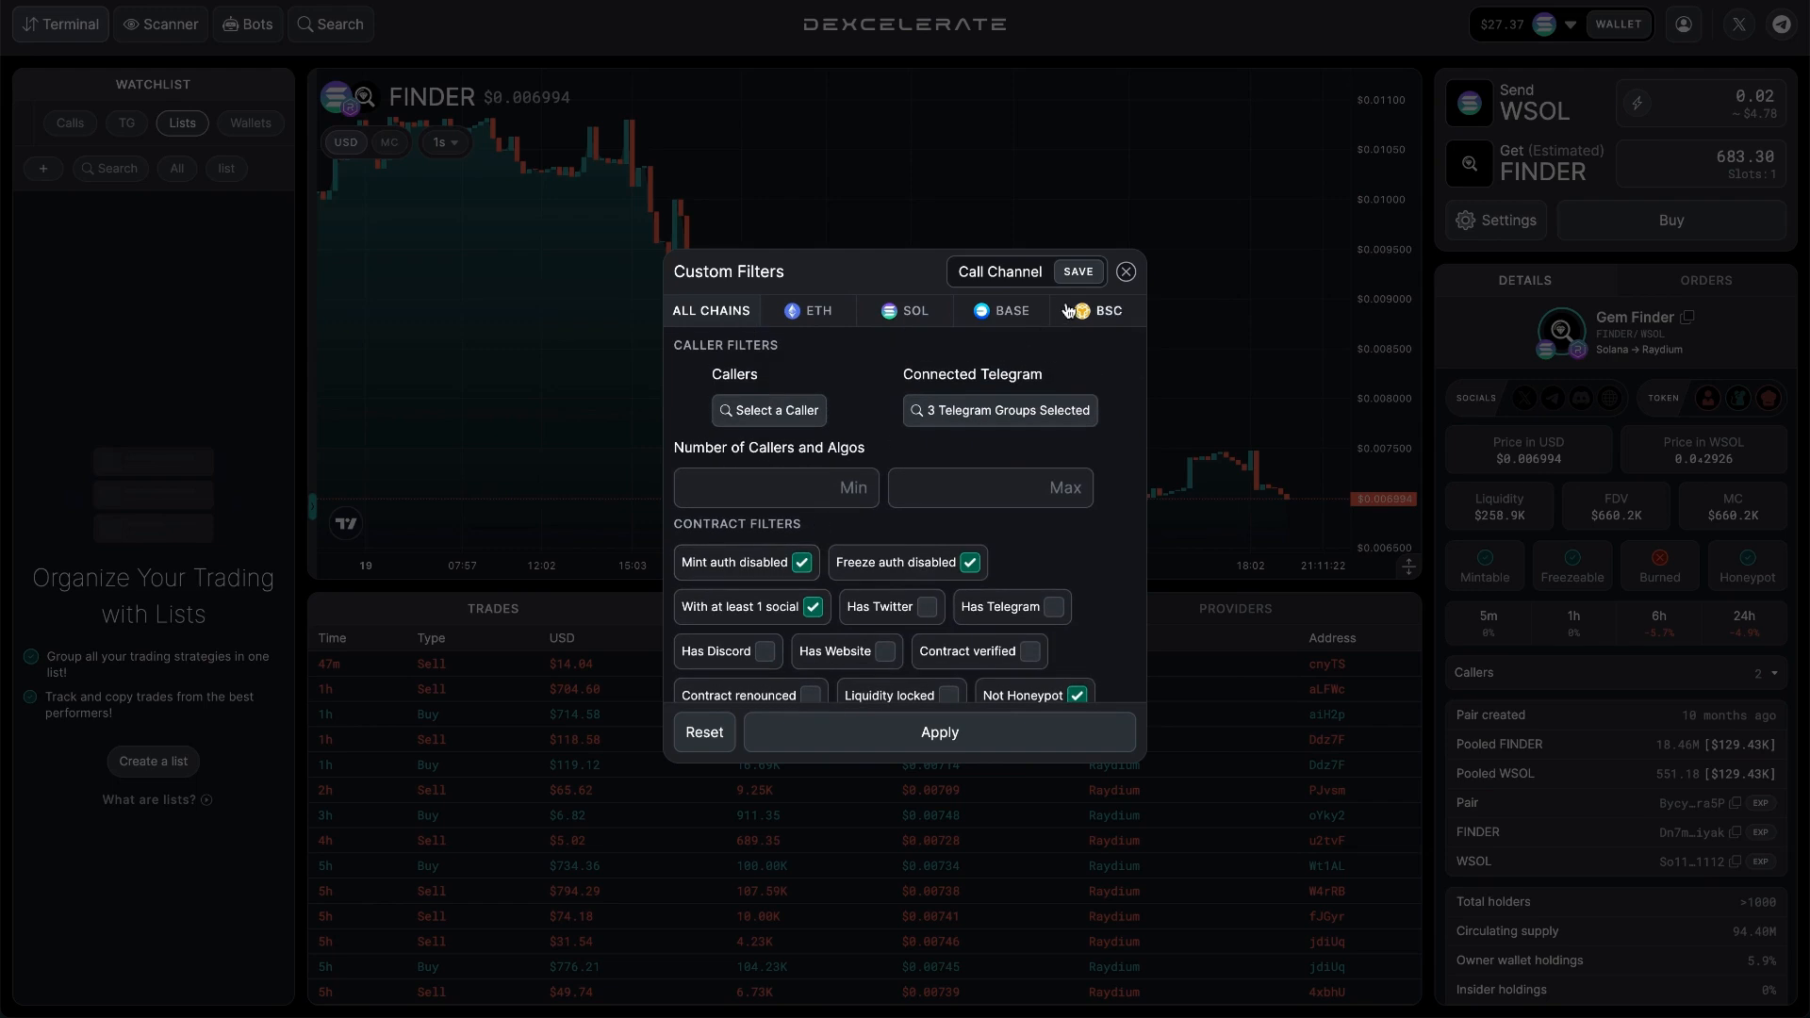
# Save the Call Channel list and apply its filters.
pyautogui.click(1079, 271)
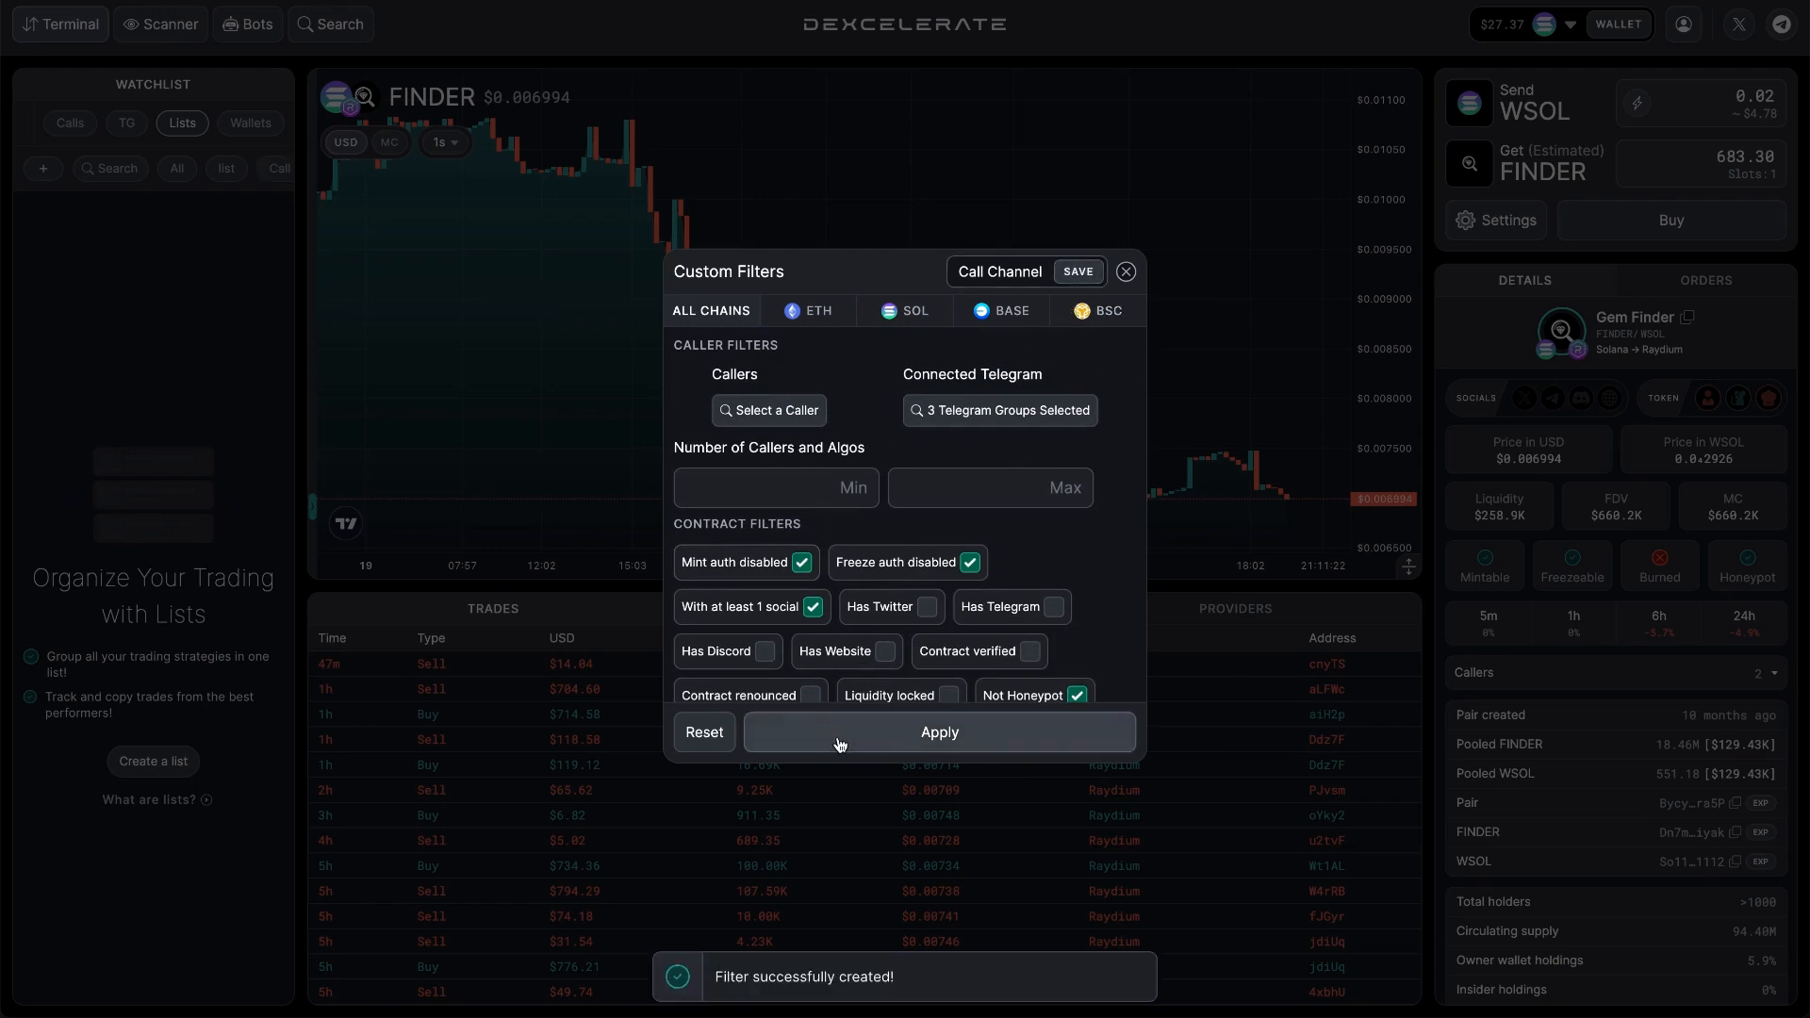
pyautogui.click(840, 740)
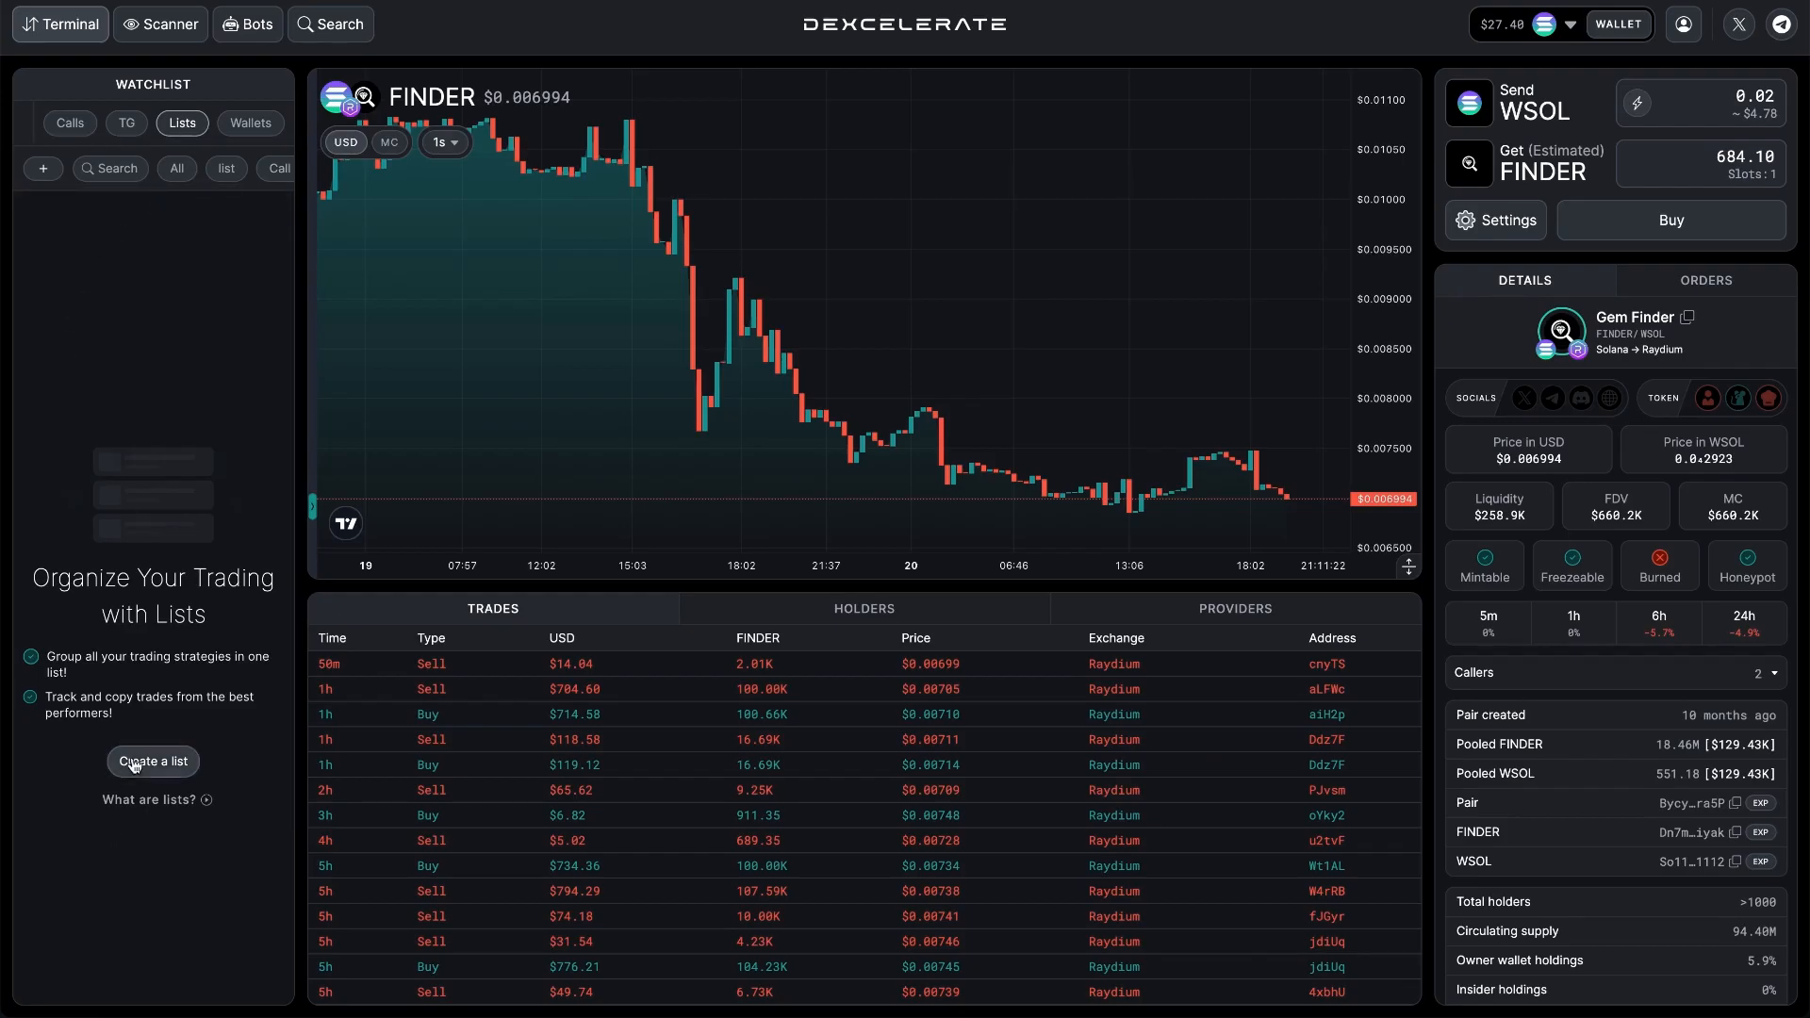
# Start another list restricted to the SOL chain and name it My strat.
pyautogui.click(135, 766)
pyautogui.click(900, 311)
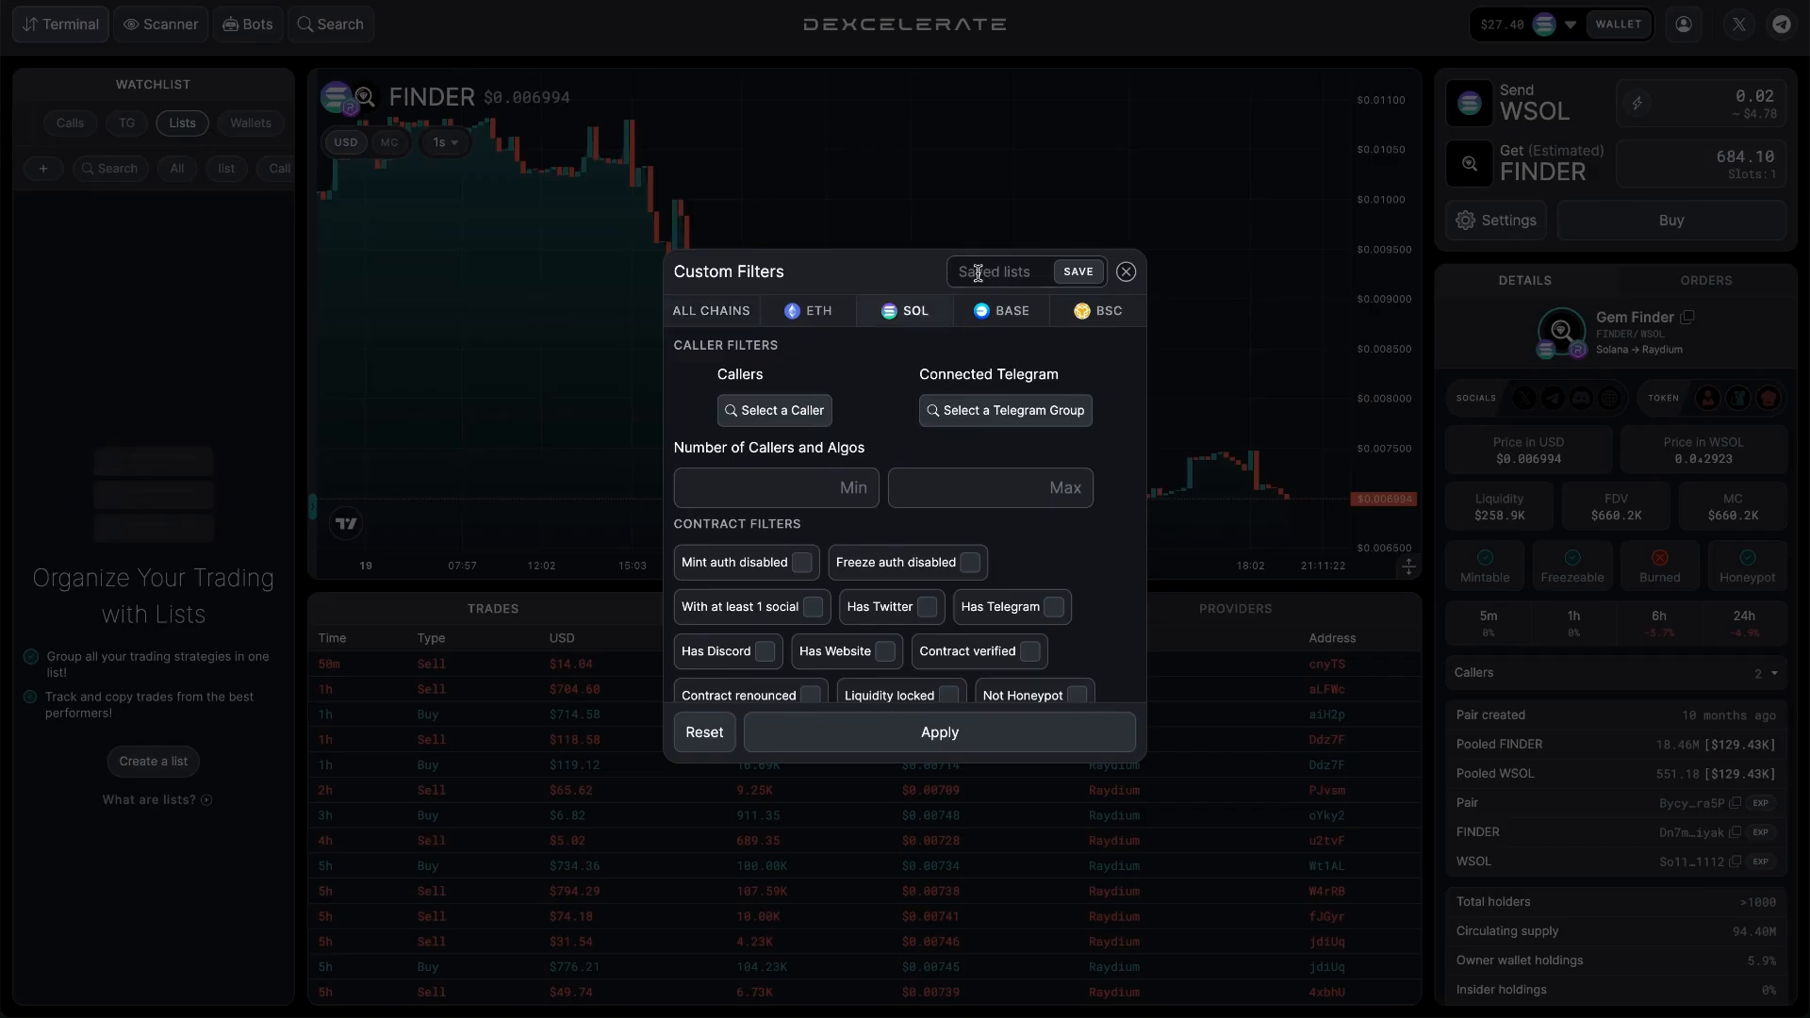
pyautogui.click(977, 273)
pyautogui.write('My strat')
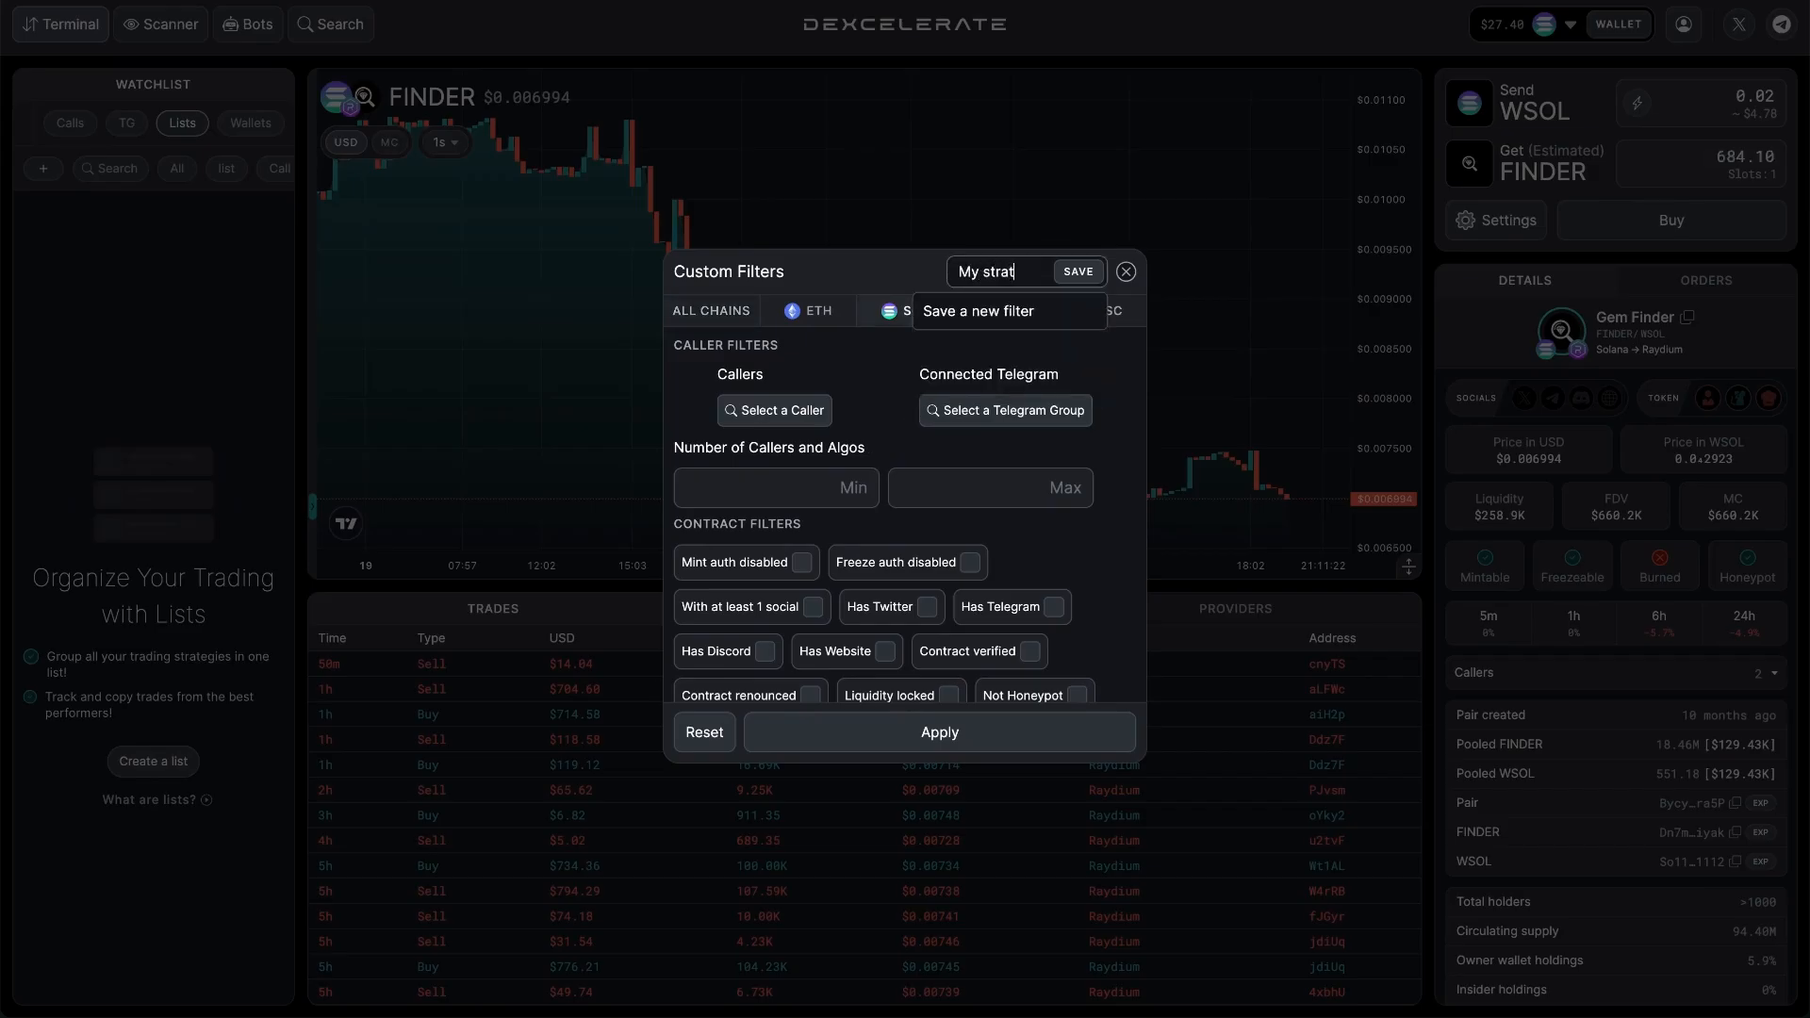
pyautogui.click(883, 417)
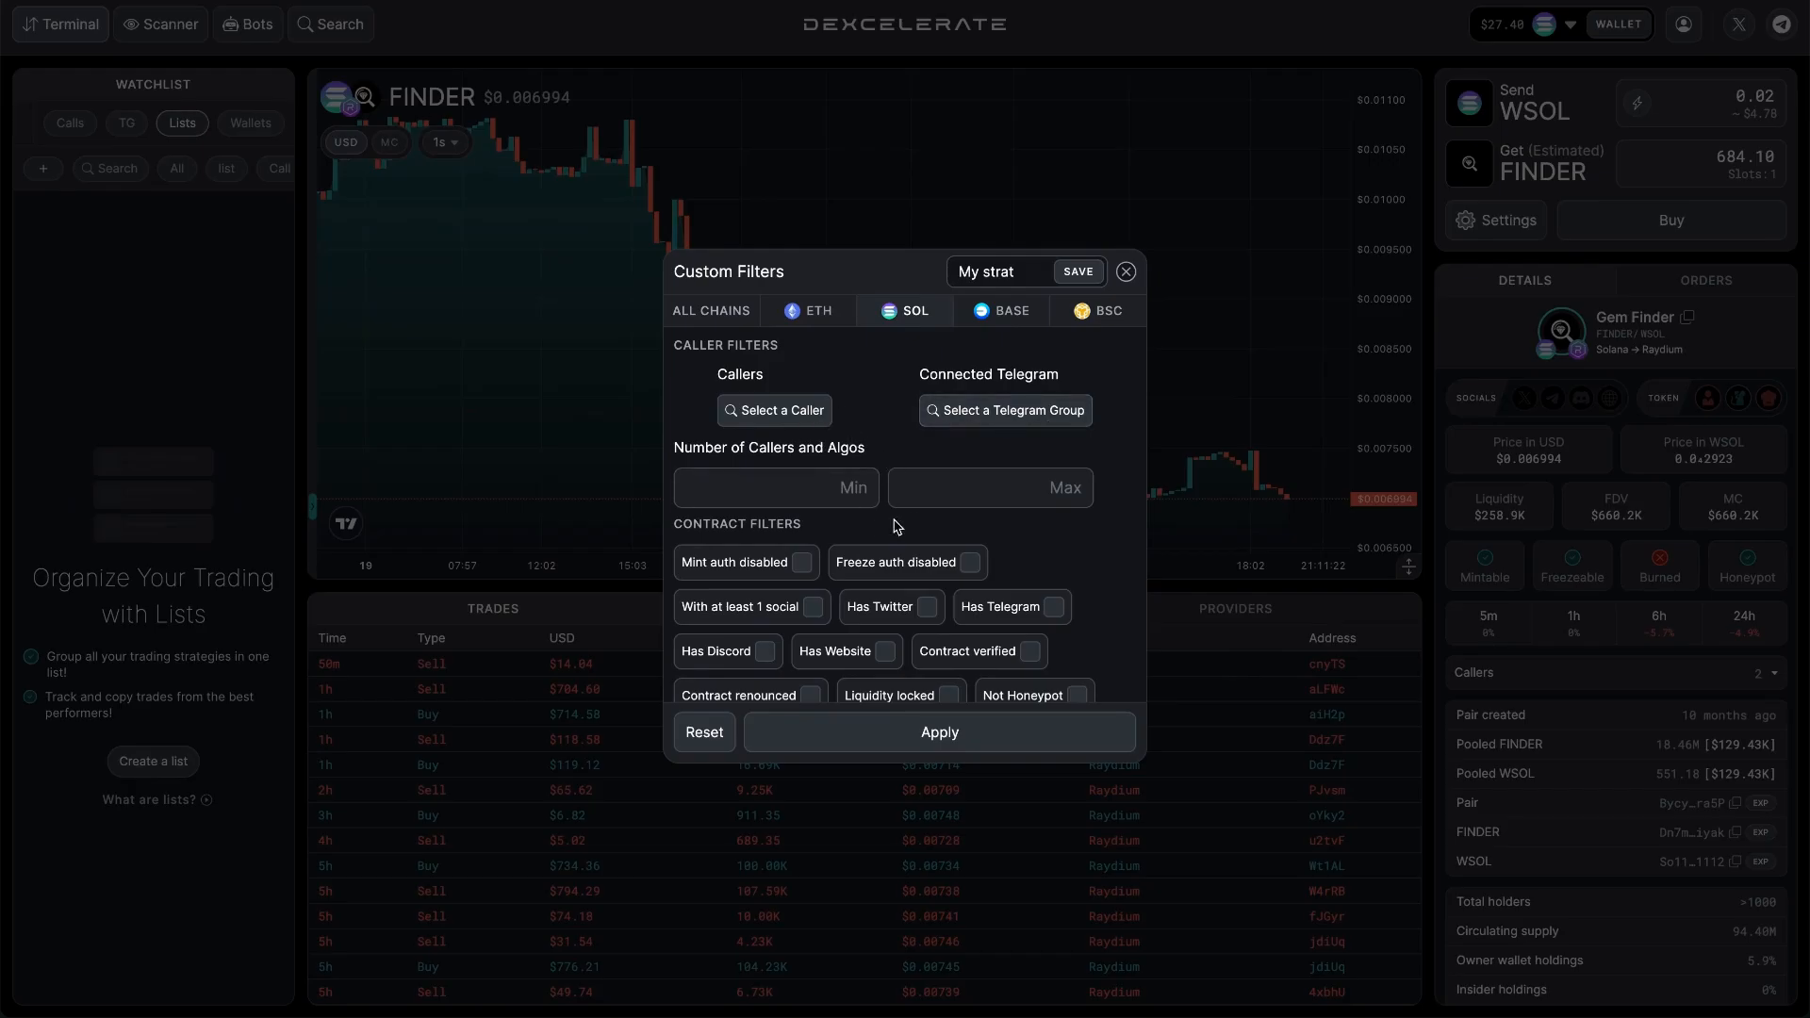
# Require disabled mint and freeze authority, at least one social and no honeypot in the My strat contract filters.
pyautogui.scroll(-1, 911, 522)
pyautogui.scroll(-2, 912, 524)
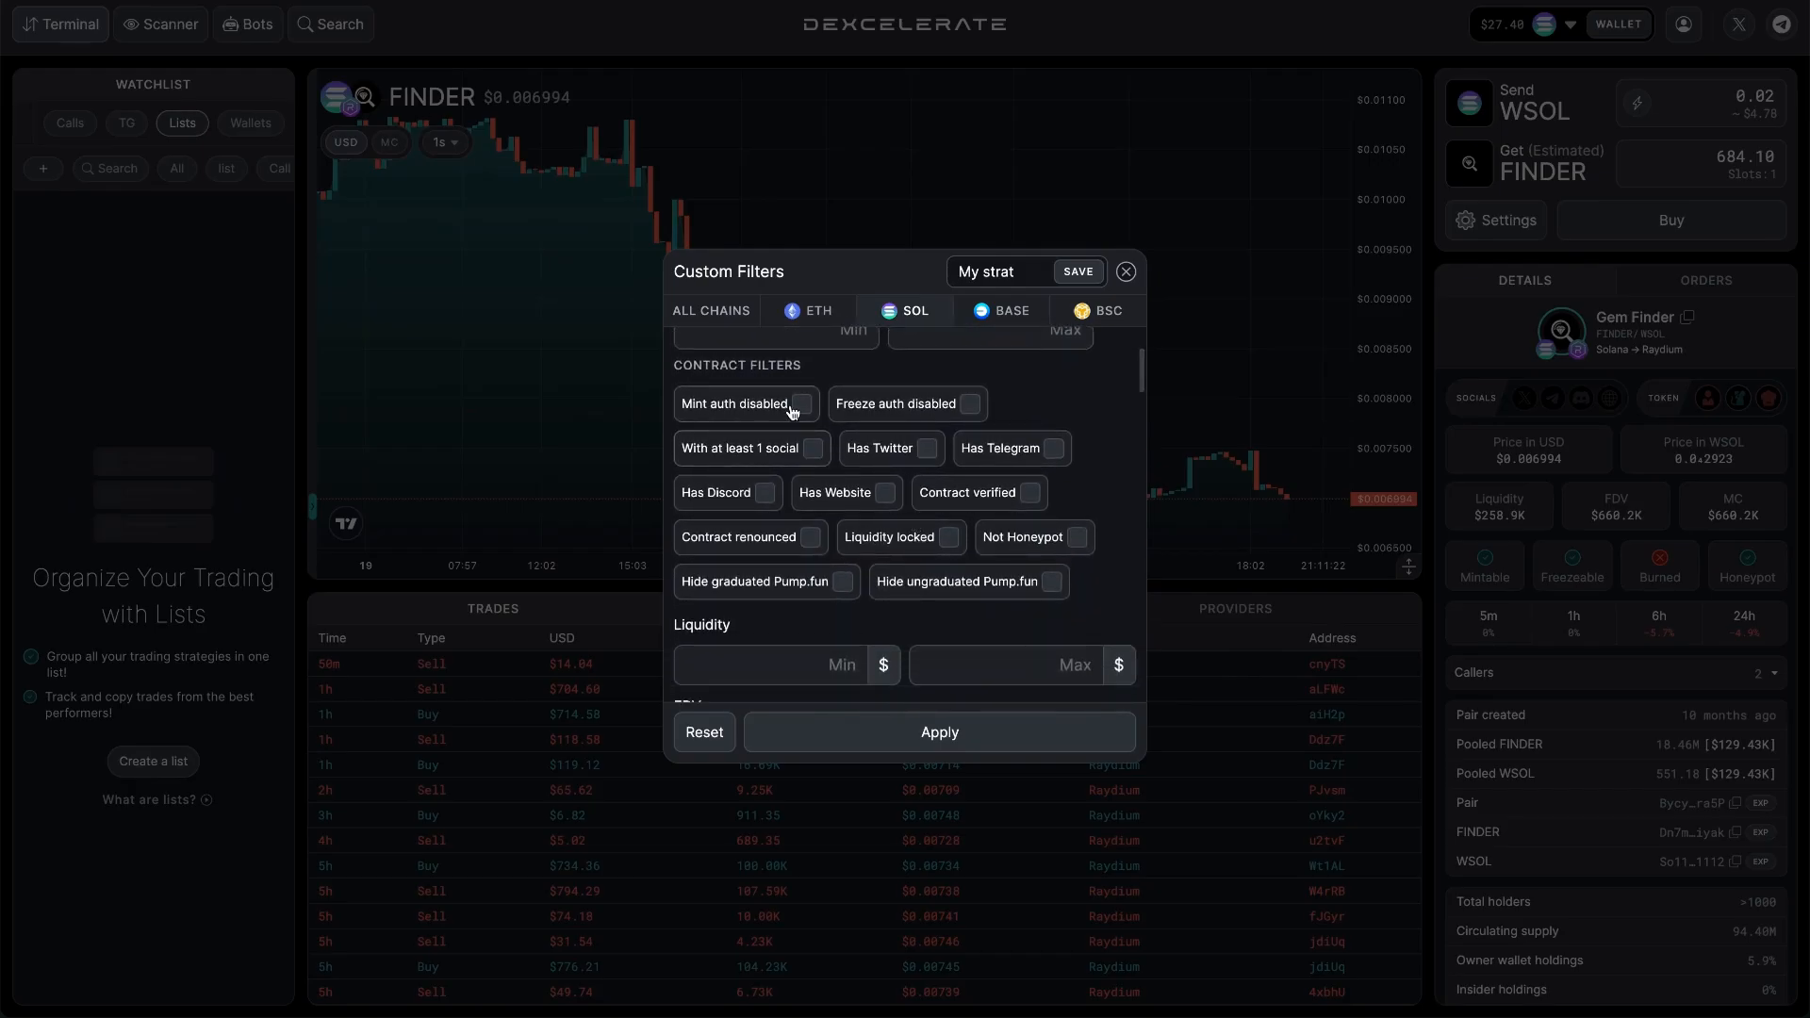
pyautogui.click(801, 404)
pyautogui.click(969, 404)
pyautogui.click(813, 447)
pyautogui.click(1076, 537)
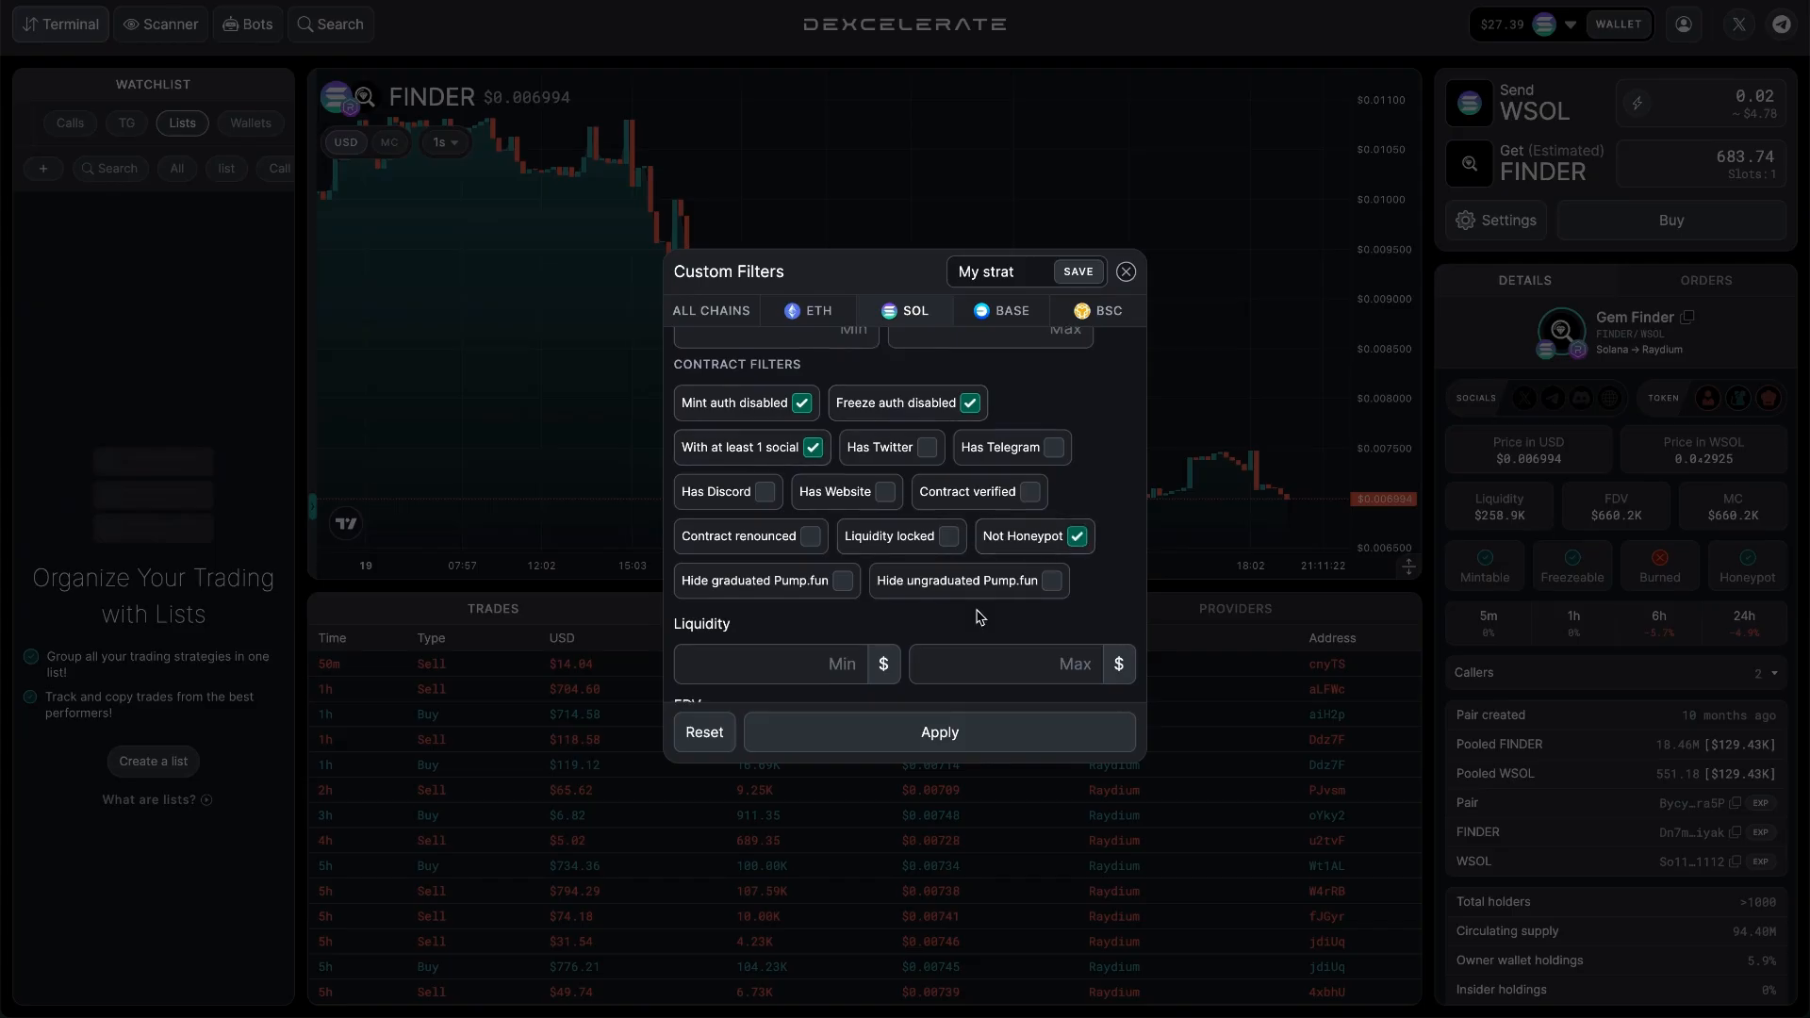
# Set the minimum liquidity to $50000 and the minimum FDV to $150000.
pyautogui.scroll(-3, 853, 563)
pyautogui.click(825, 524)
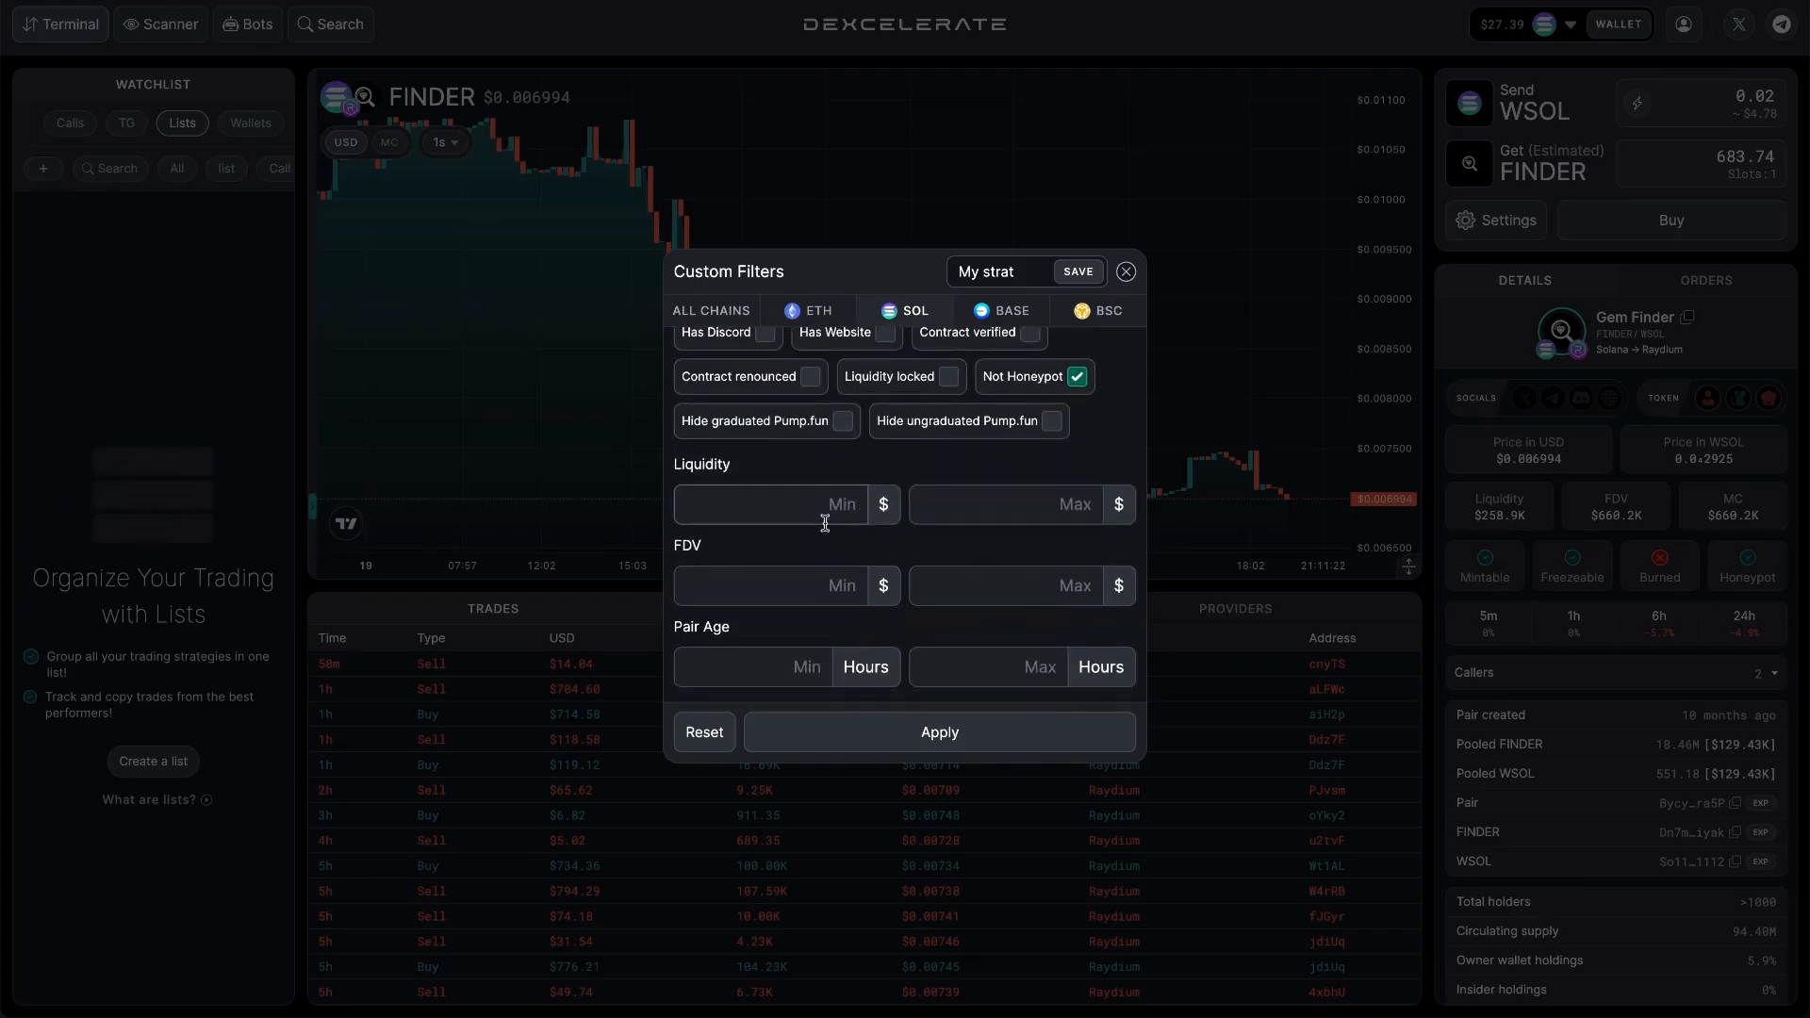
pyautogui.write('50000')
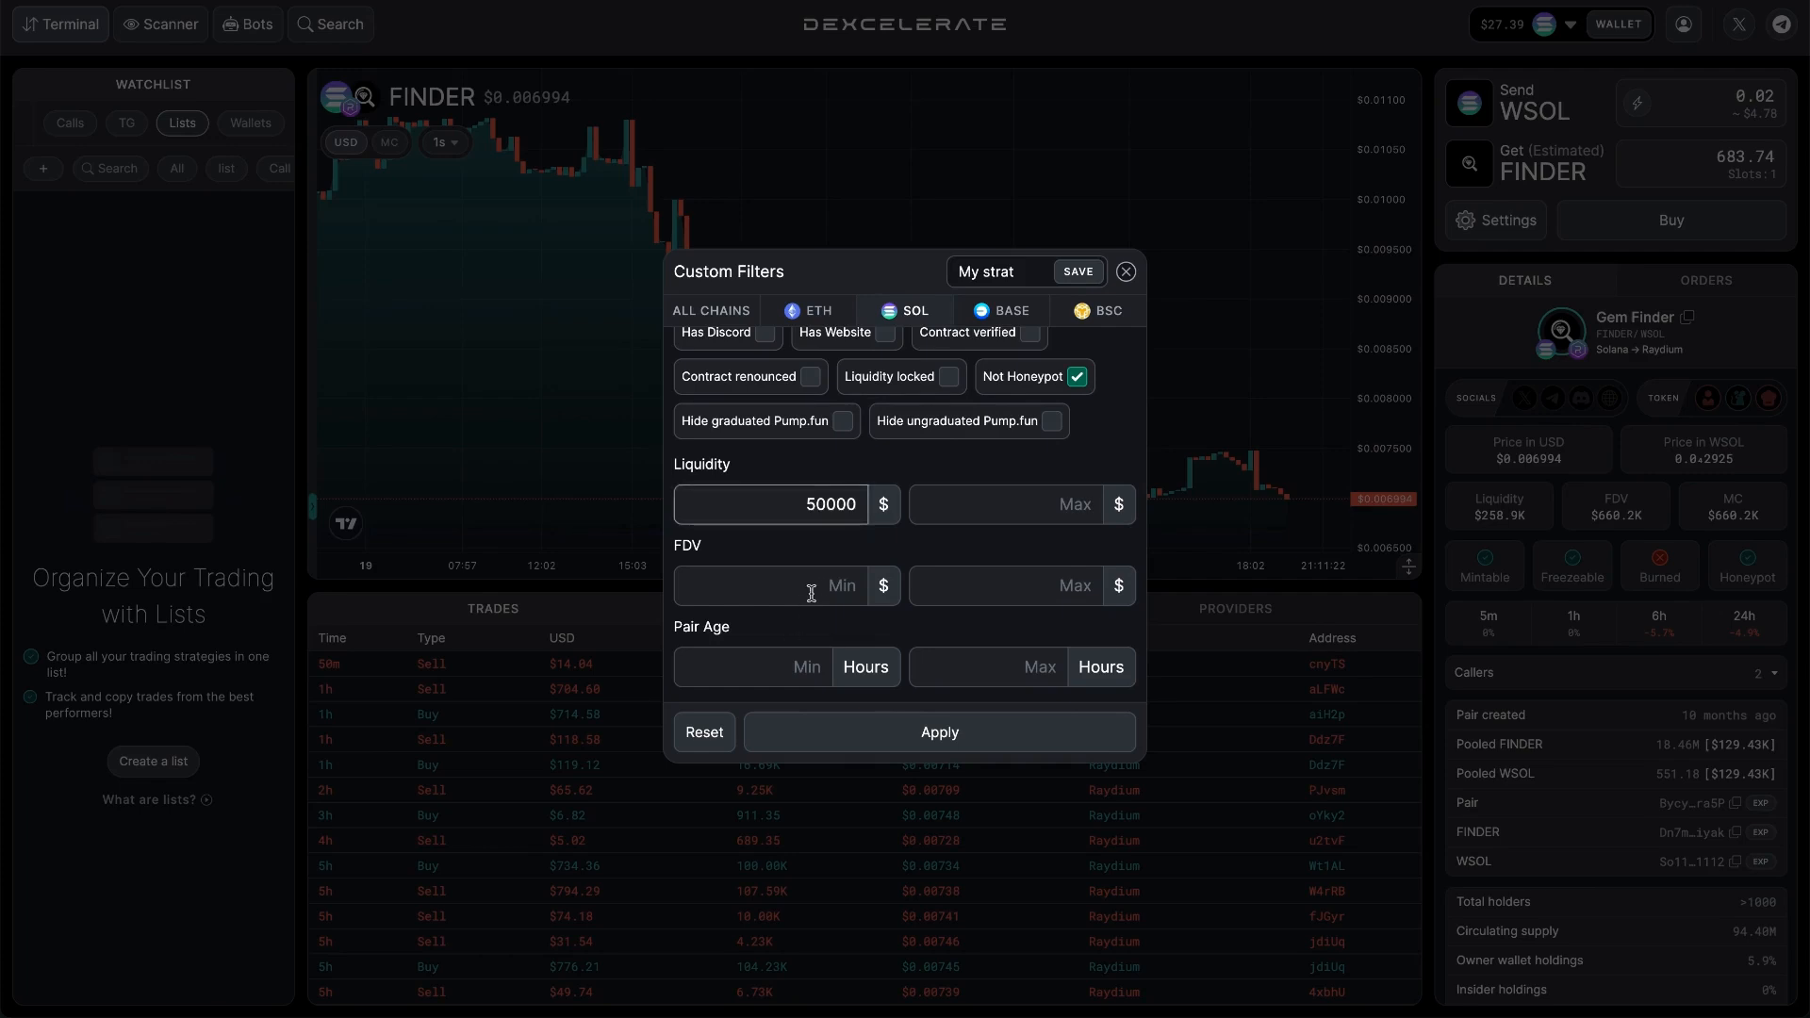
pyautogui.scroll(-3, 818, 500)
pyautogui.click(818, 490)
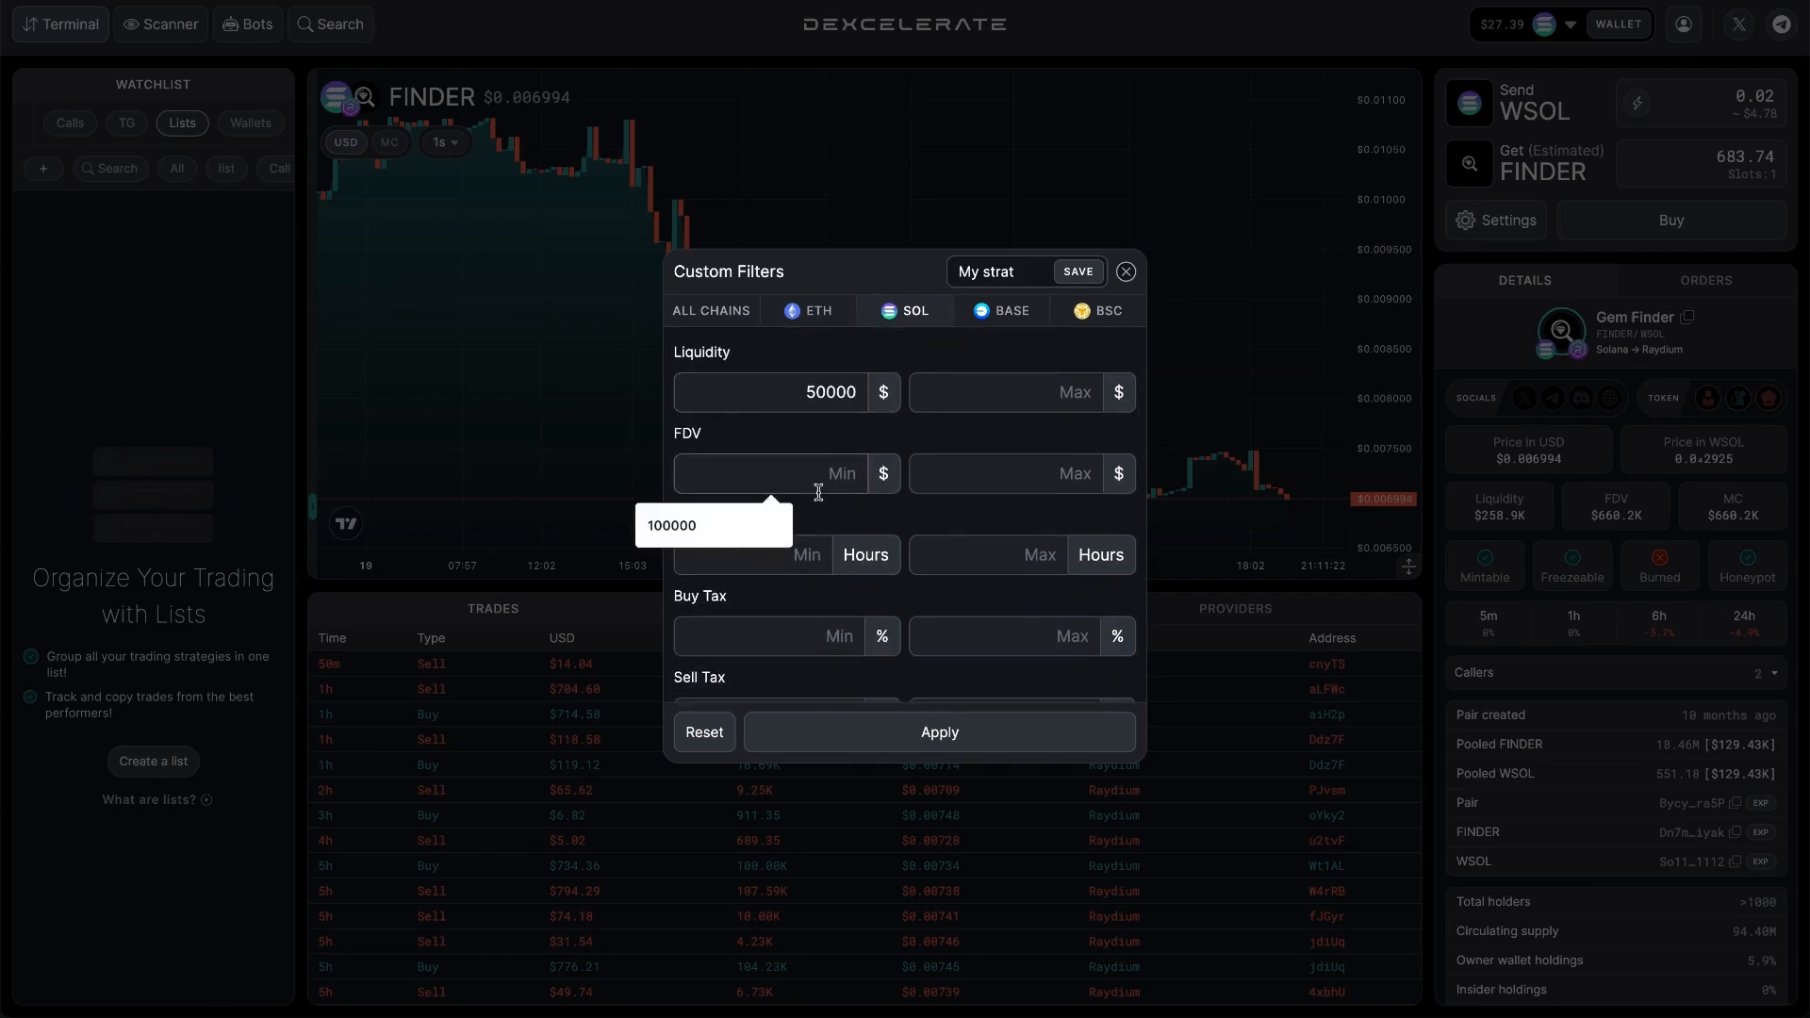
pyautogui.write('150000')
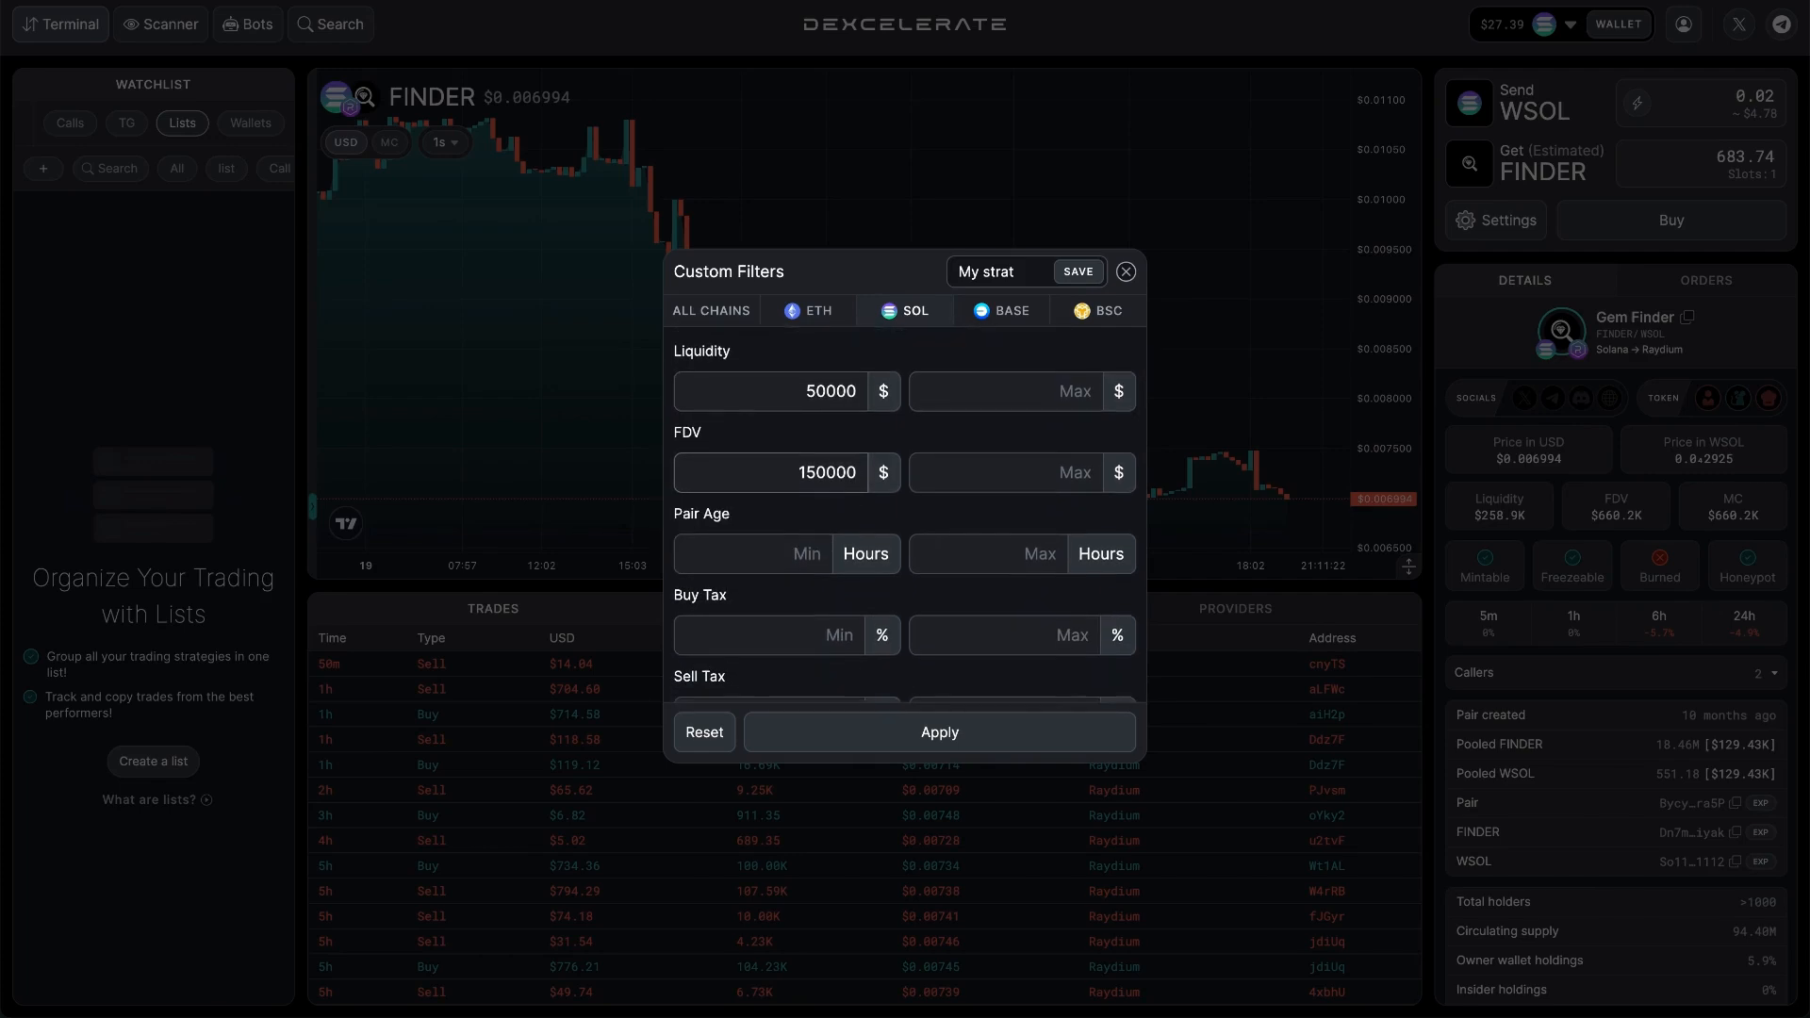
# Set the minimum pair age to 4 hours.
pyautogui.scroll(-2, 807, 489)
pyautogui.click(807, 486)
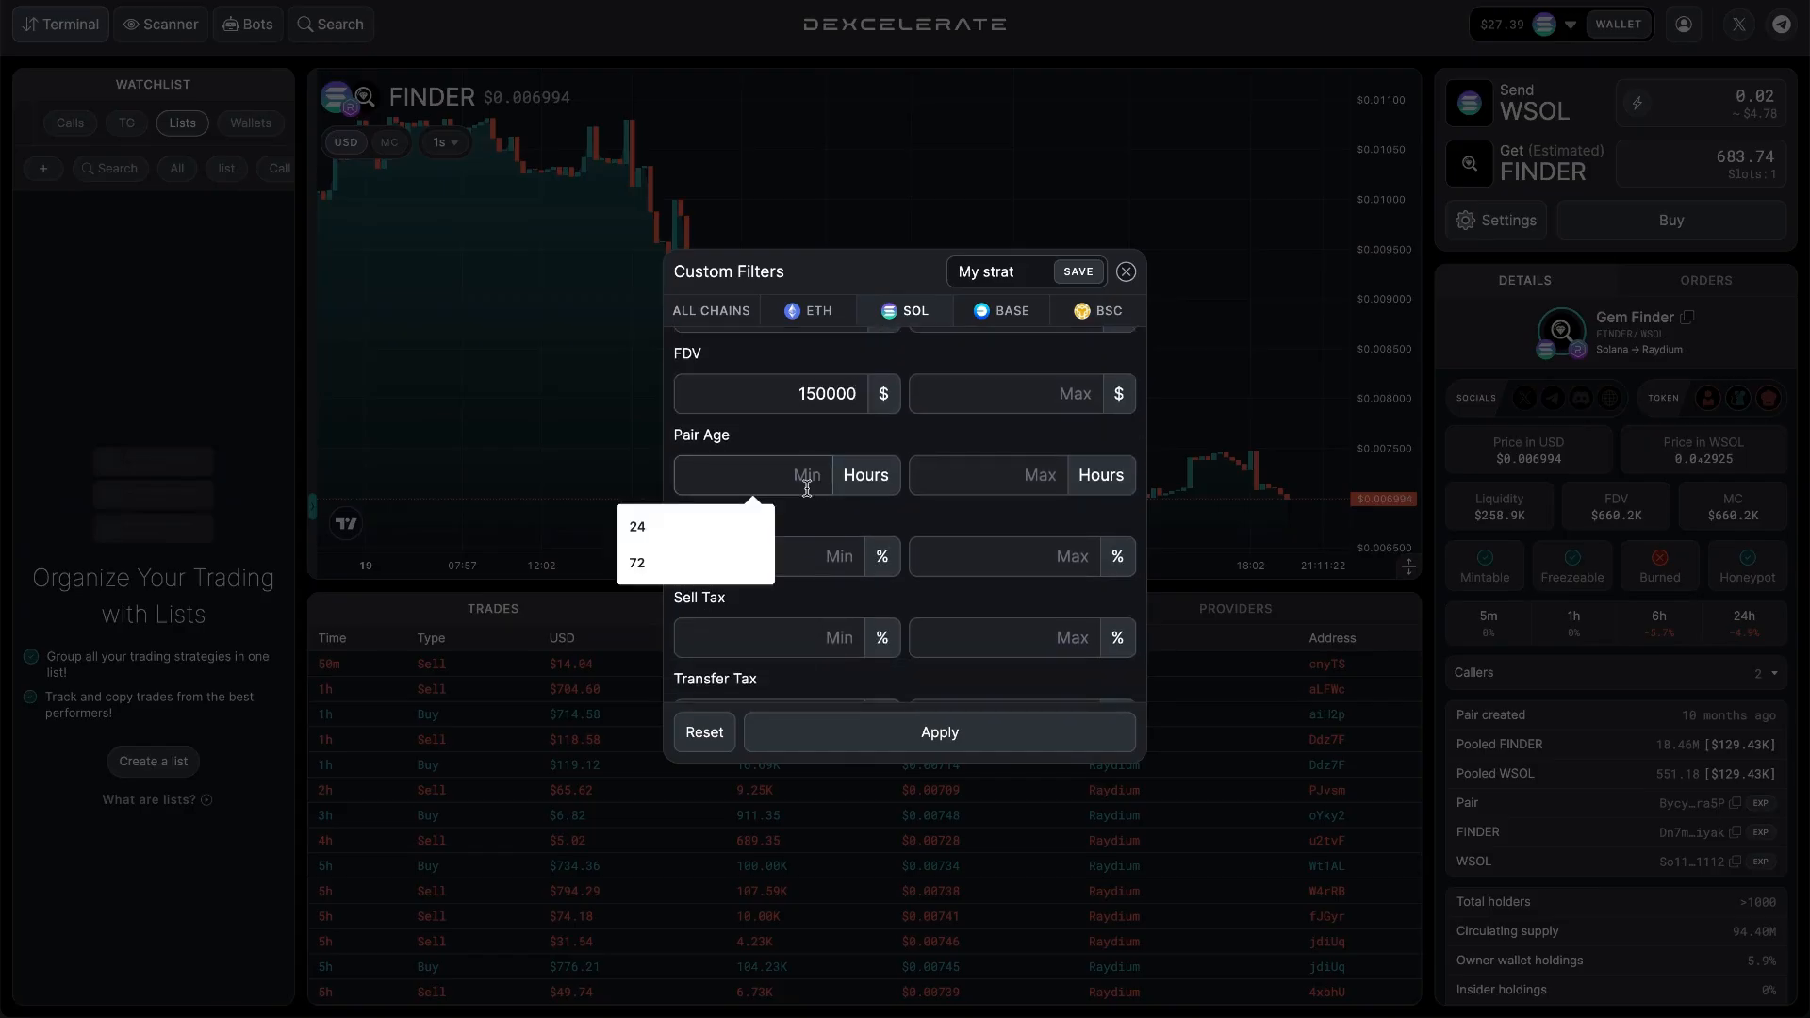
pyautogui.write('4')
# Set the minimum 5m transactions to 500 in the My strat timeframe filters.
pyautogui.scroll(-3, 839, 570)
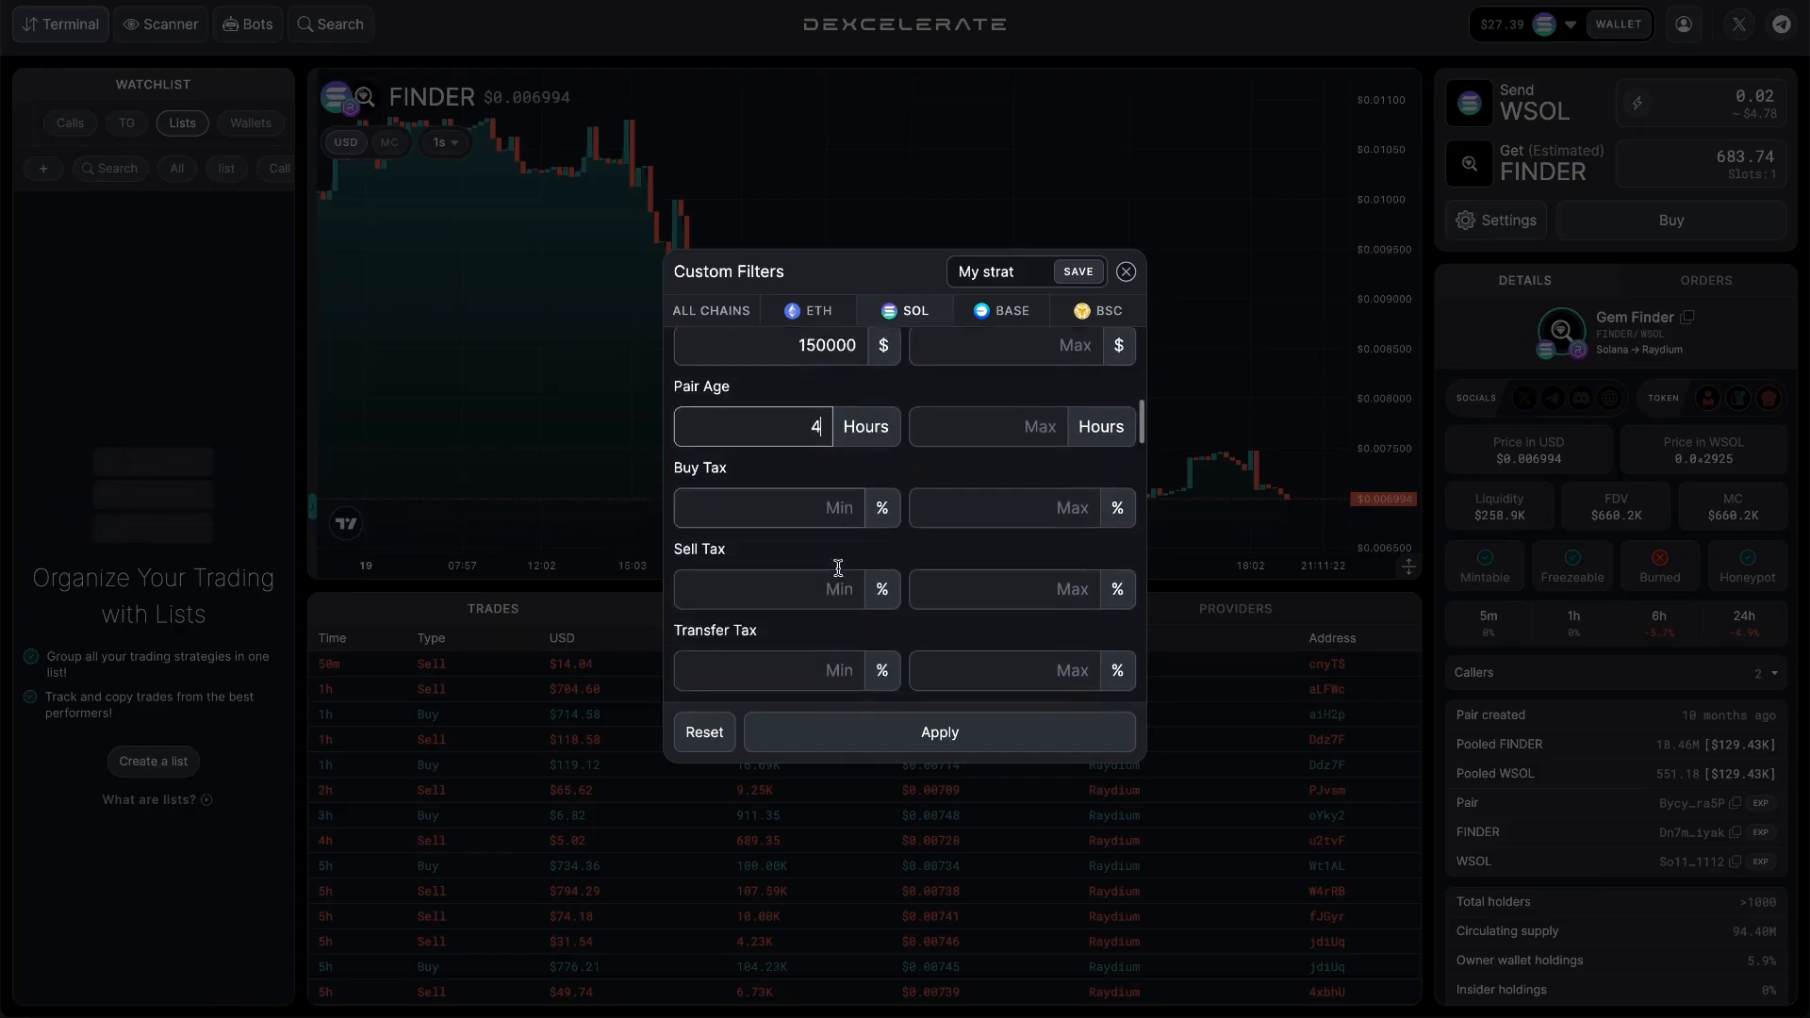
pyautogui.scroll(-10, 842, 574)
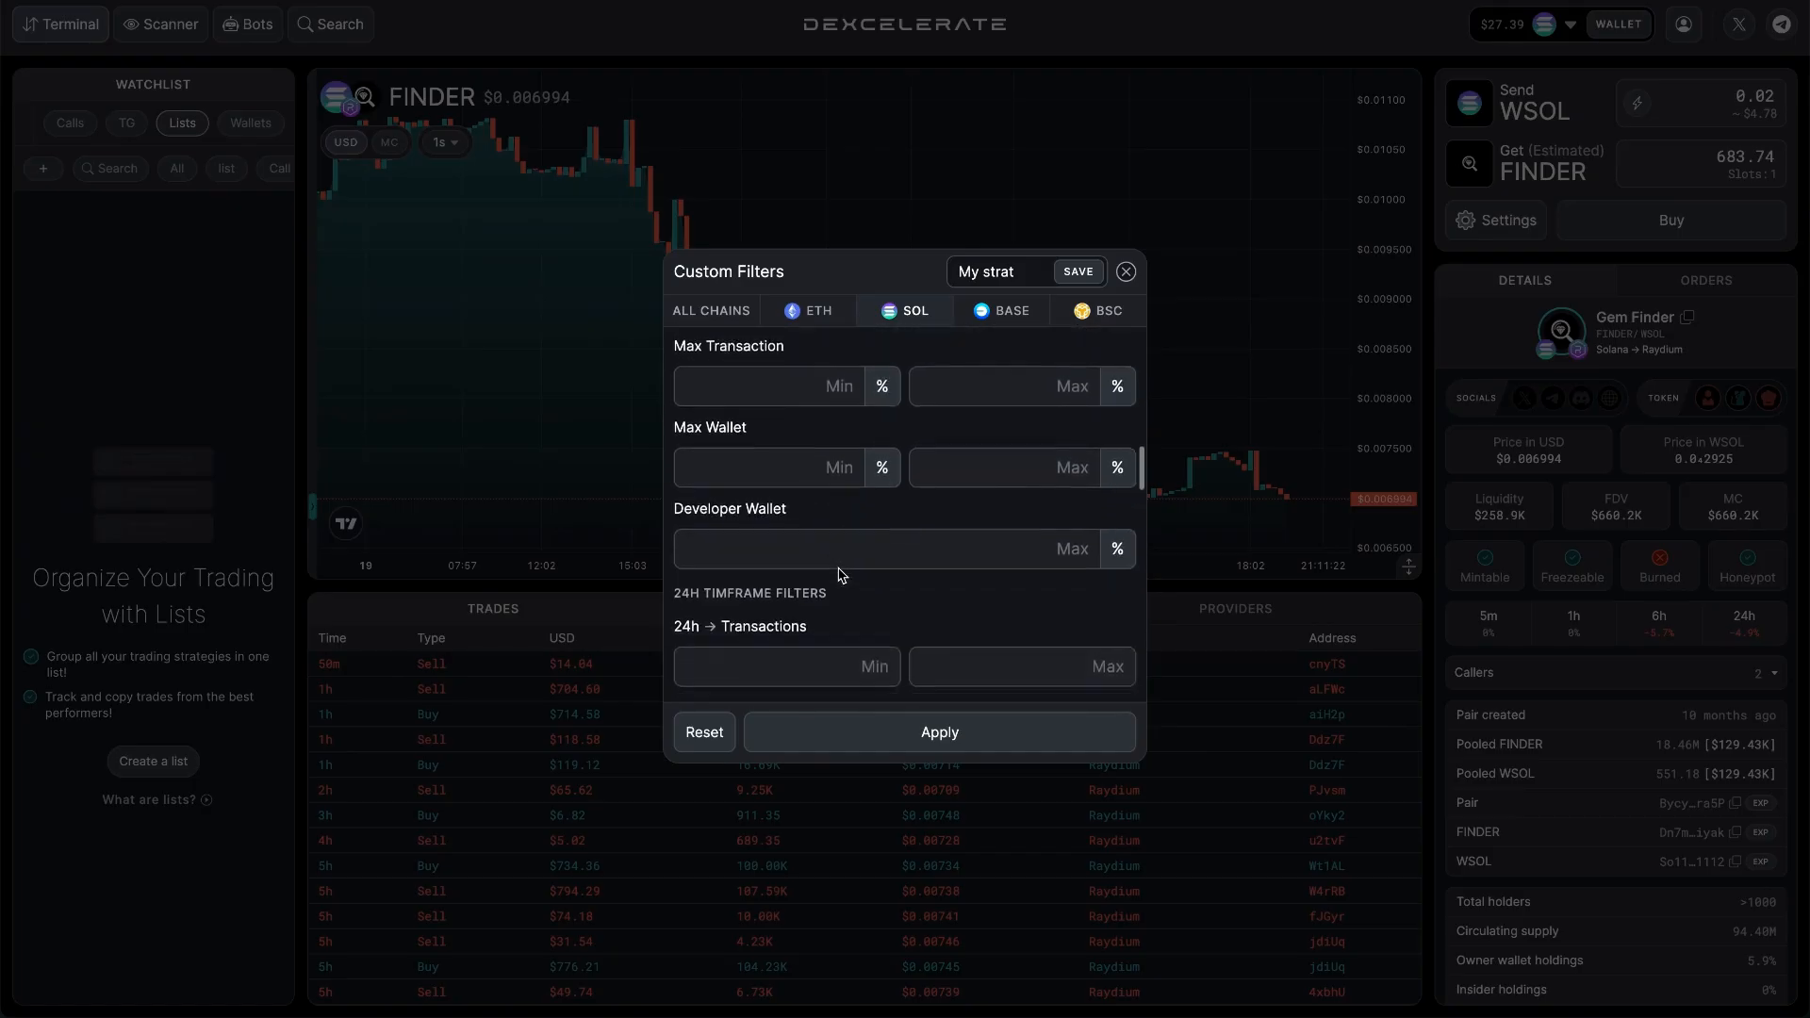
pyautogui.scroll(-3, 841, 575)
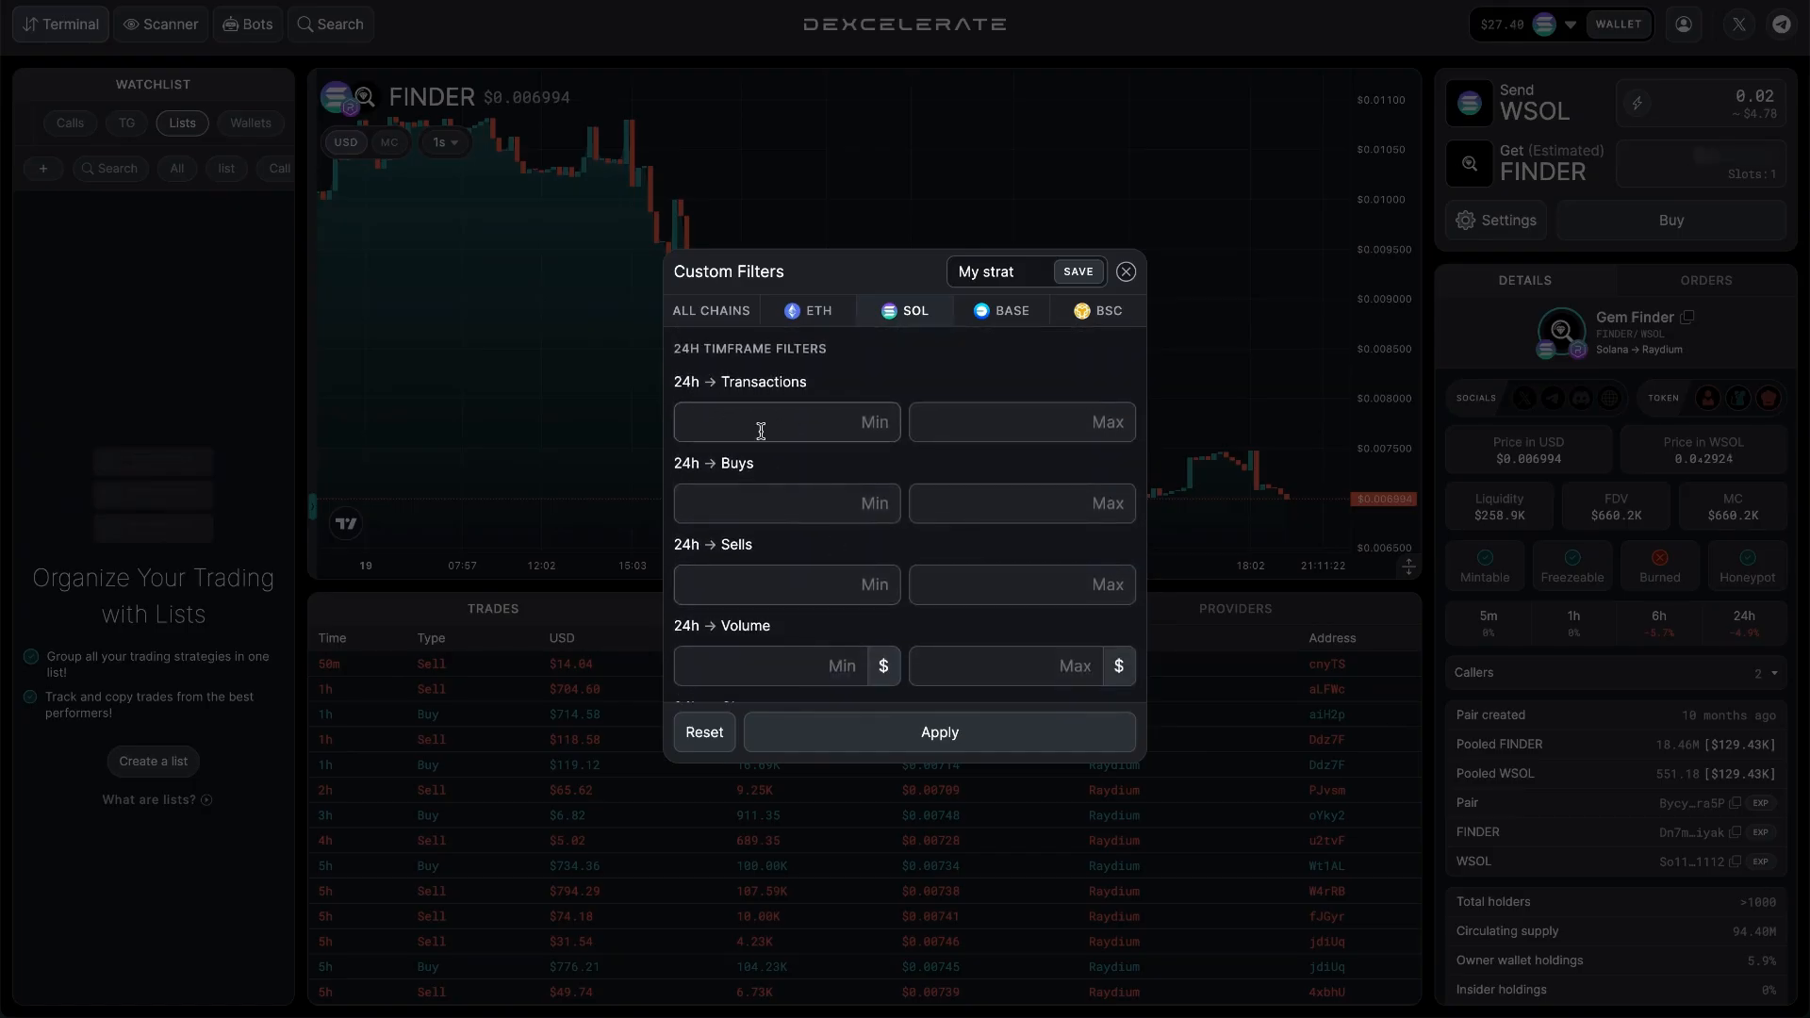
pyautogui.scroll(-4, 727, 529)
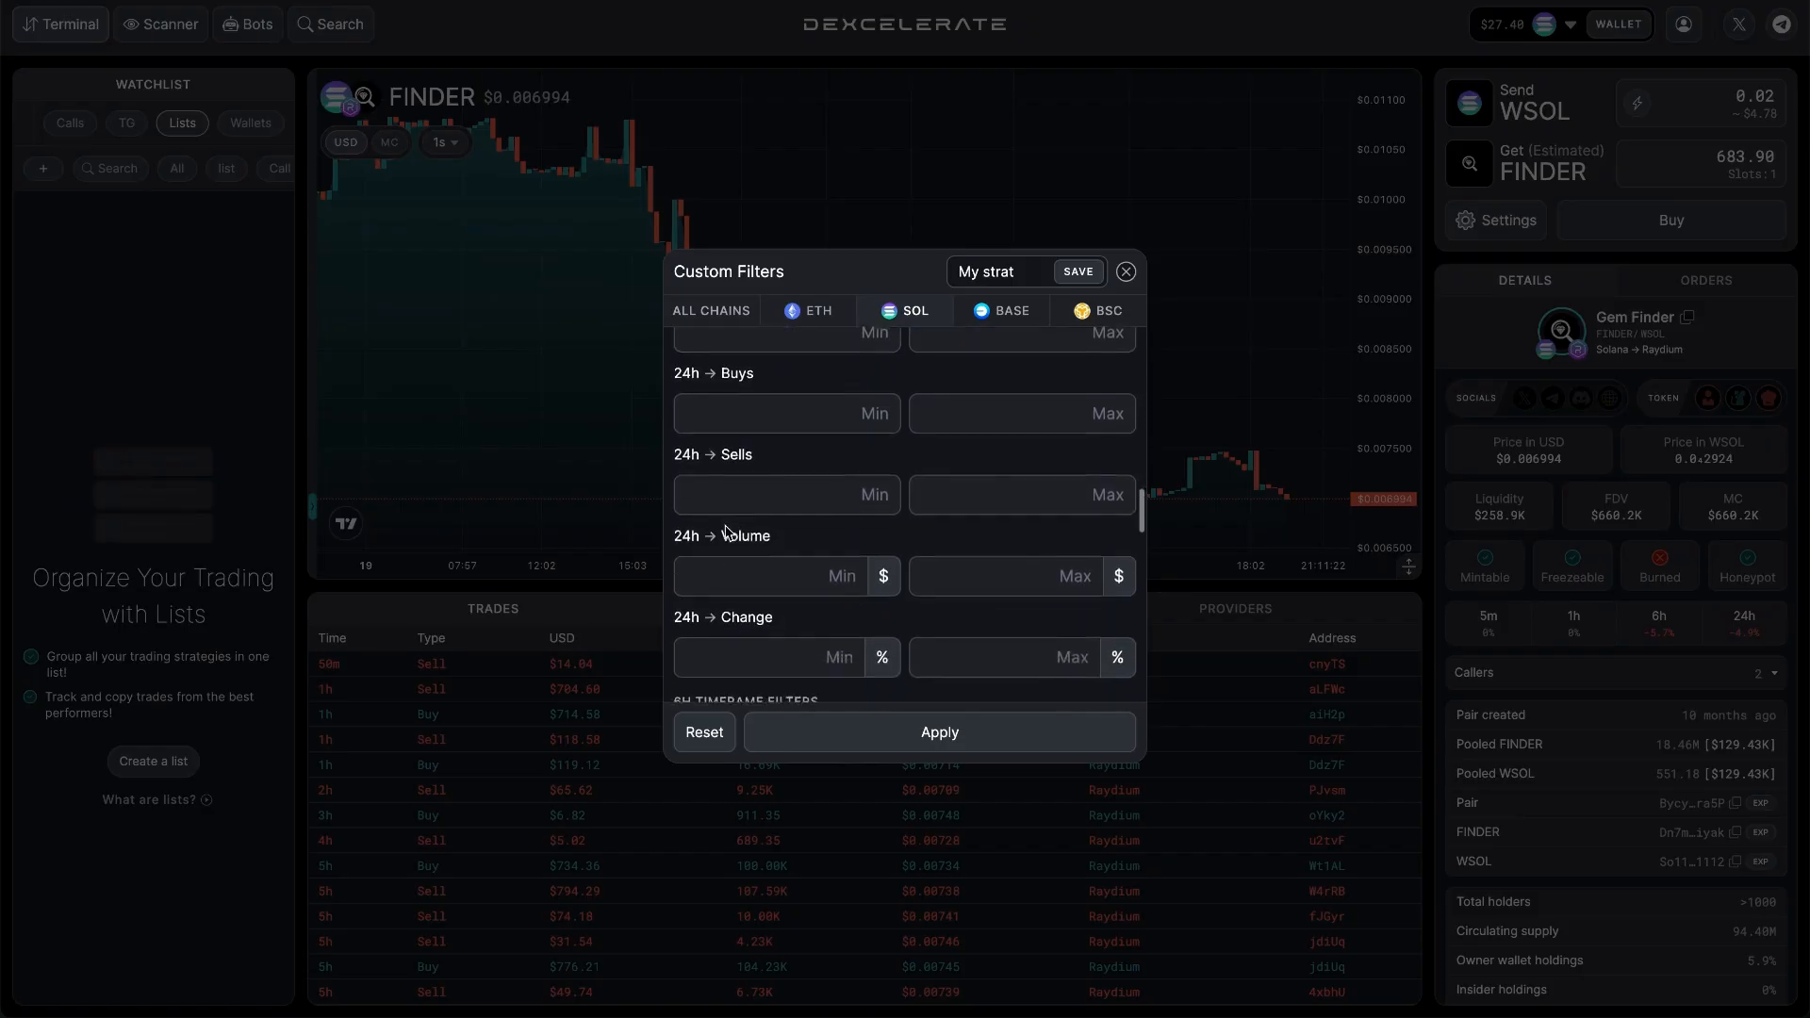
pyautogui.scroll(-4, 732, 491)
pyautogui.scroll(6, 717, 398)
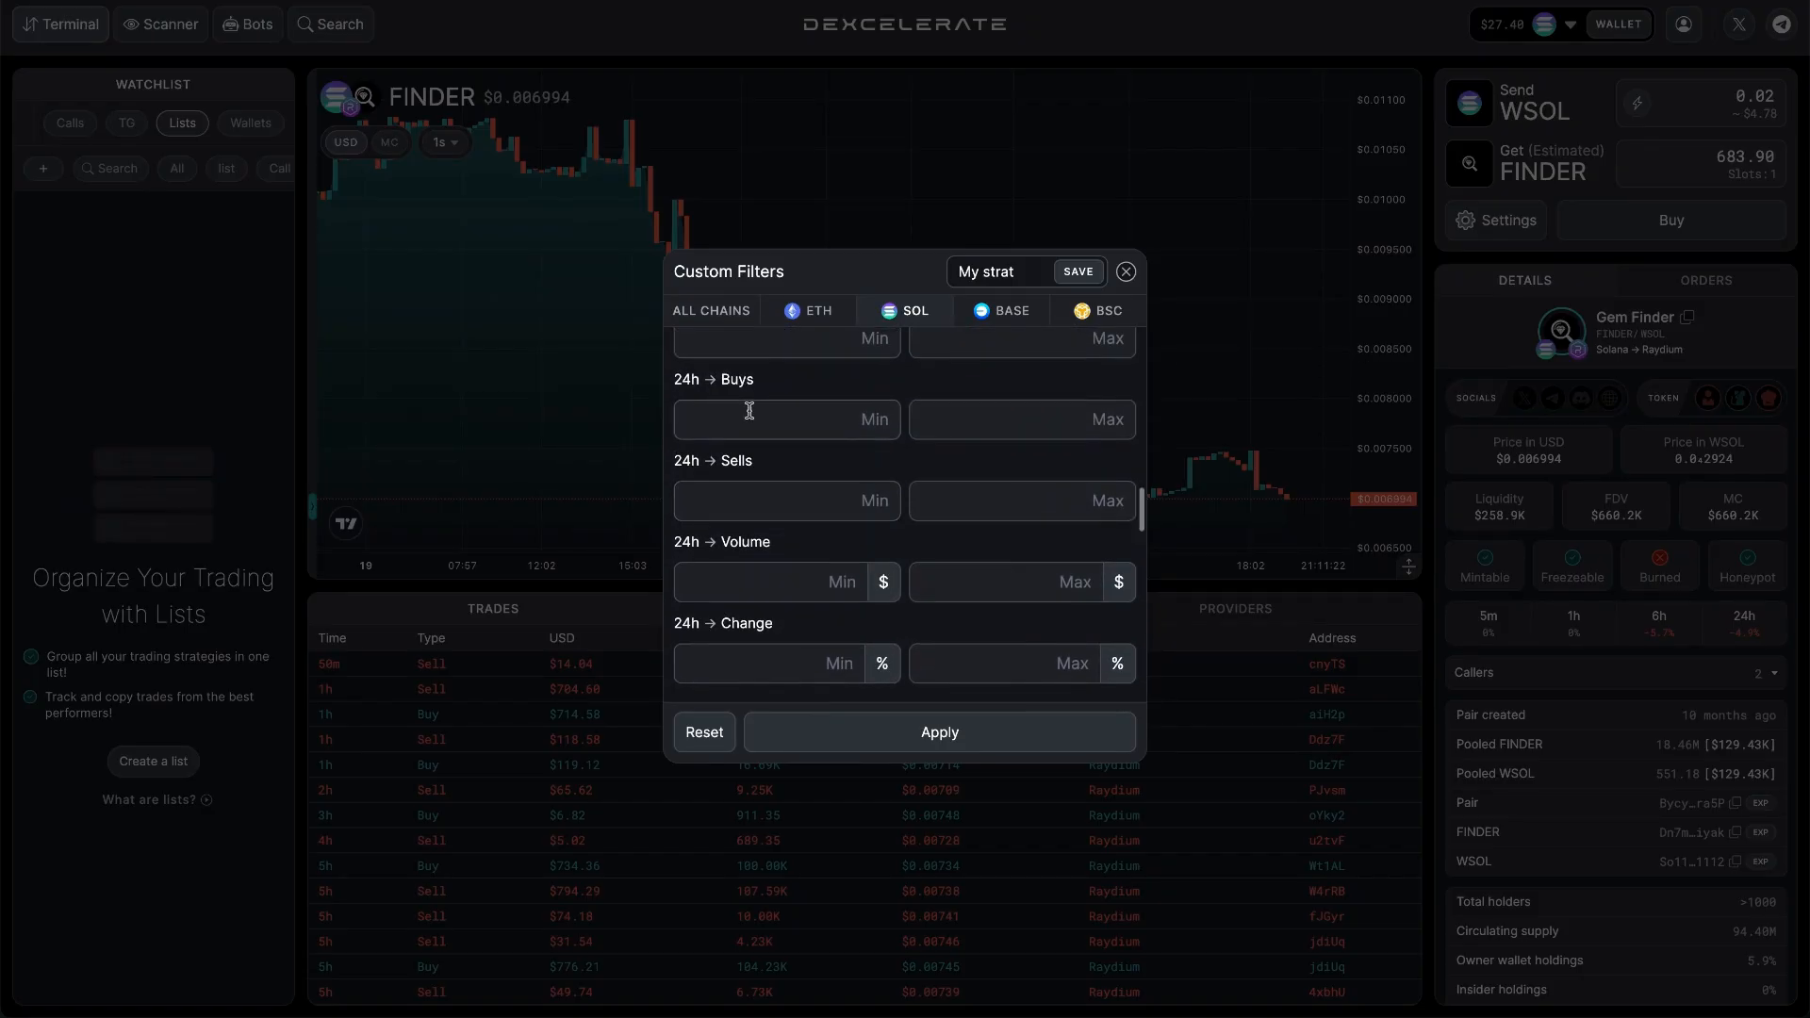
pyautogui.scroll(-1, 749, 410)
pyautogui.scroll(-5, 767, 557)
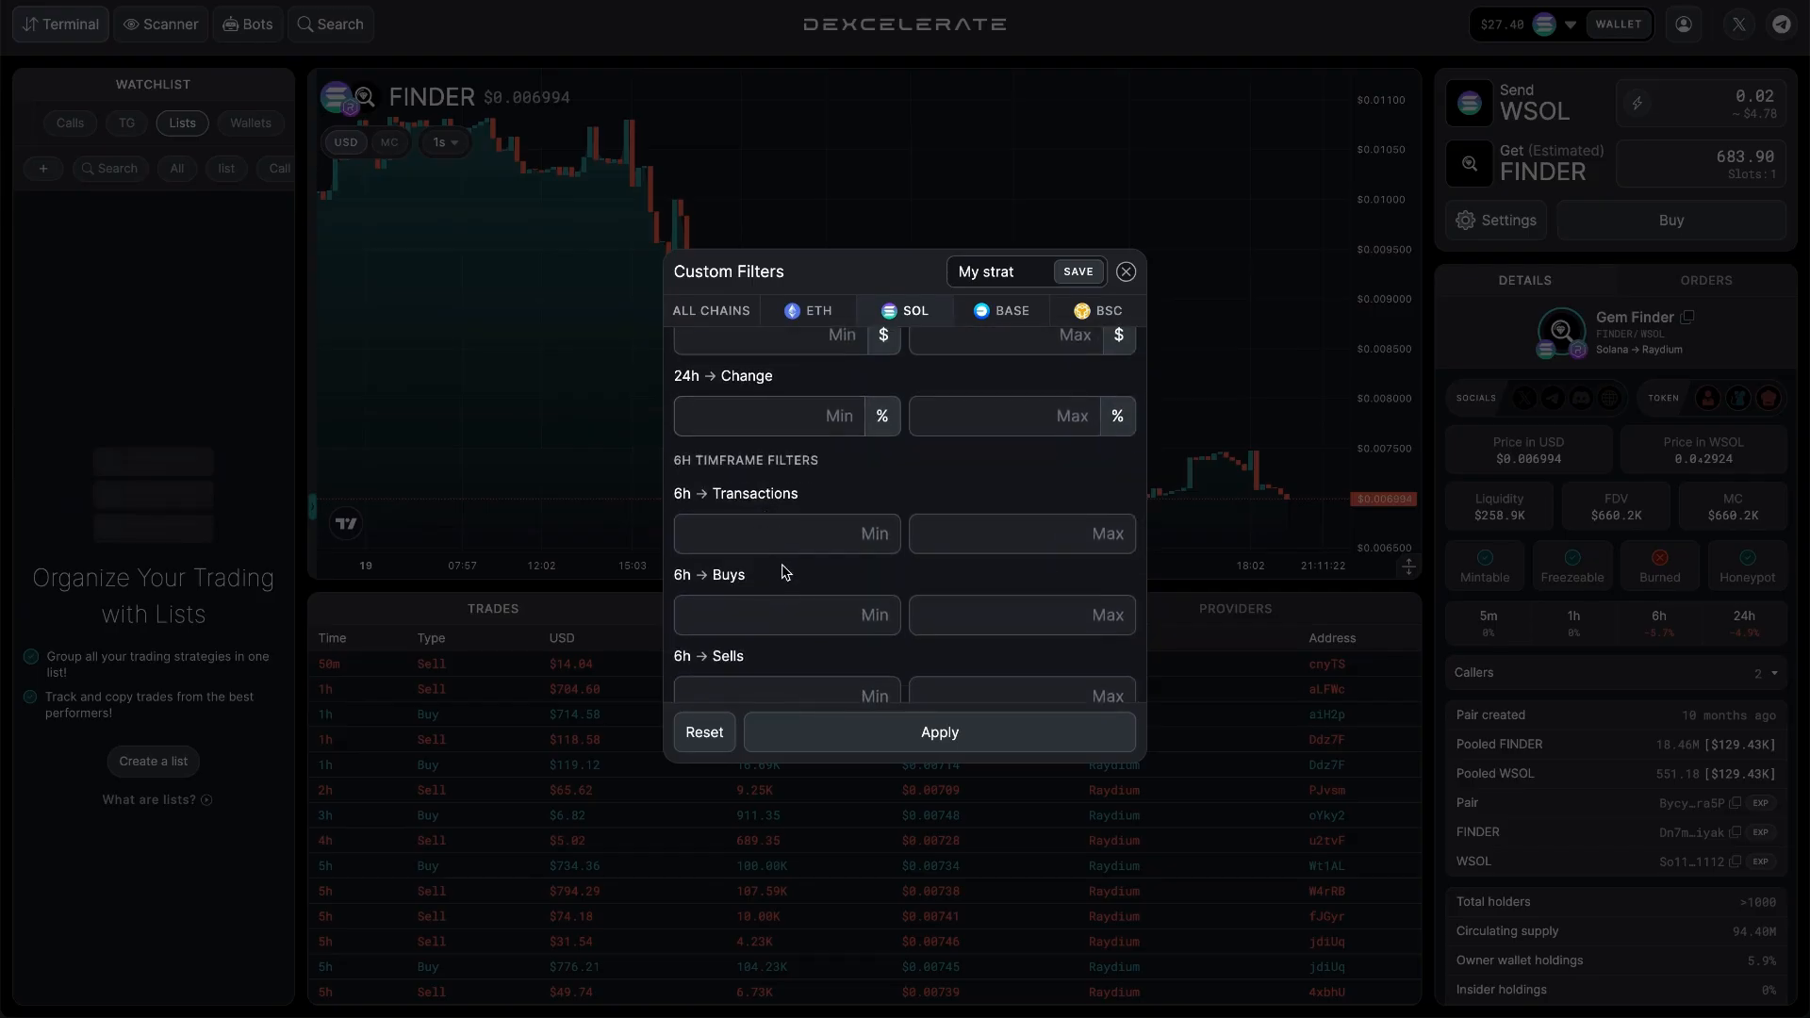
pyautogui.scroll(-2, 787, 573)
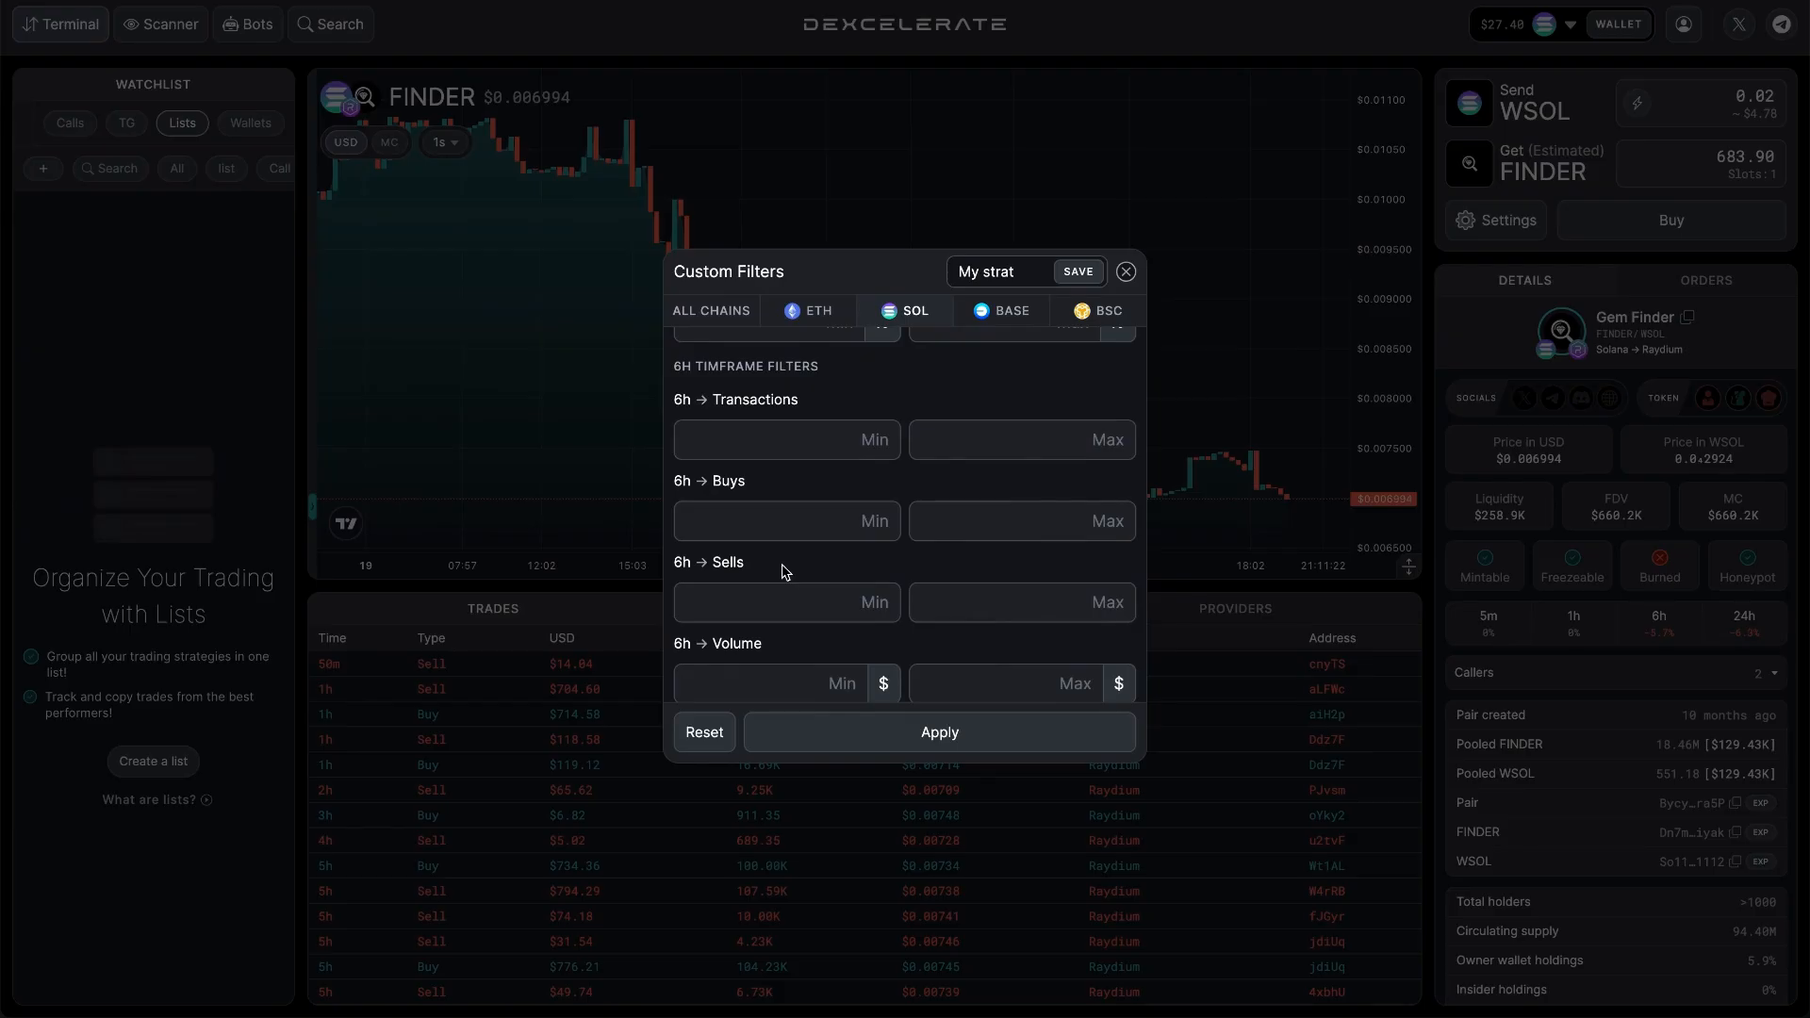
pyautogui.scroll(-1, 785, 569)
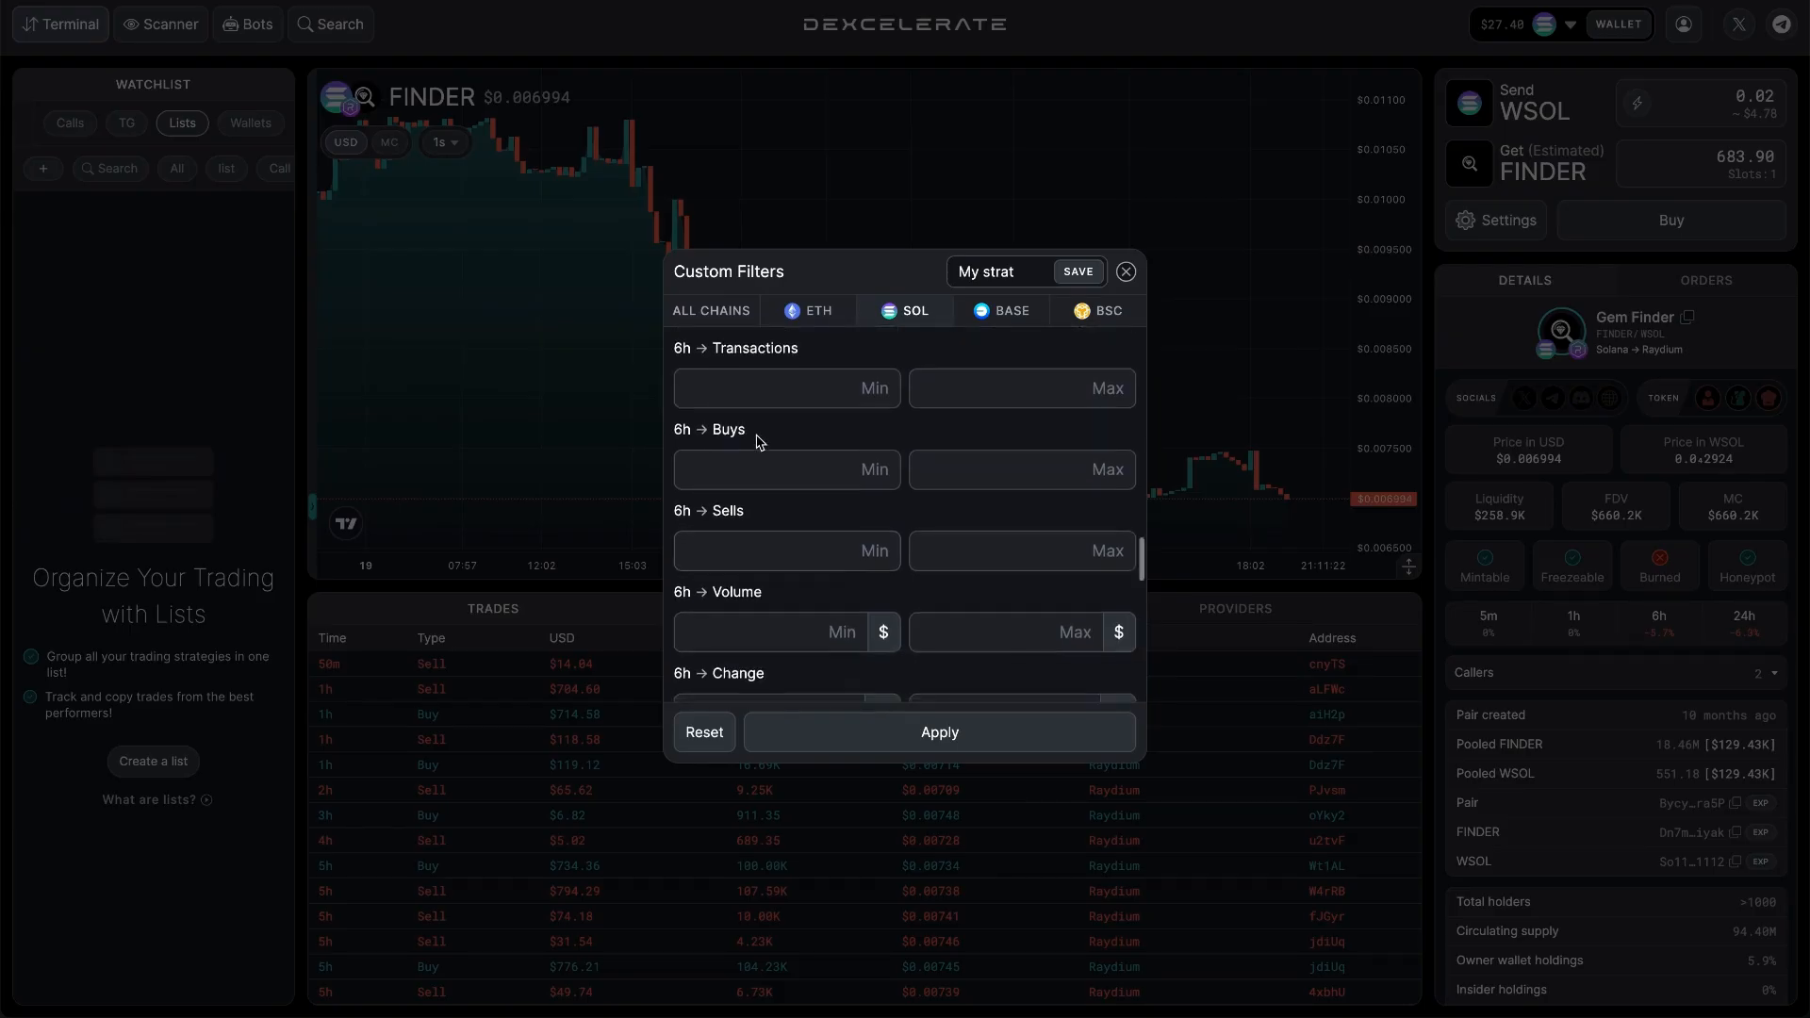
pyautogui.scroll(-7, 768, 449)
pyautogui.scroll(-13, 758, 443)
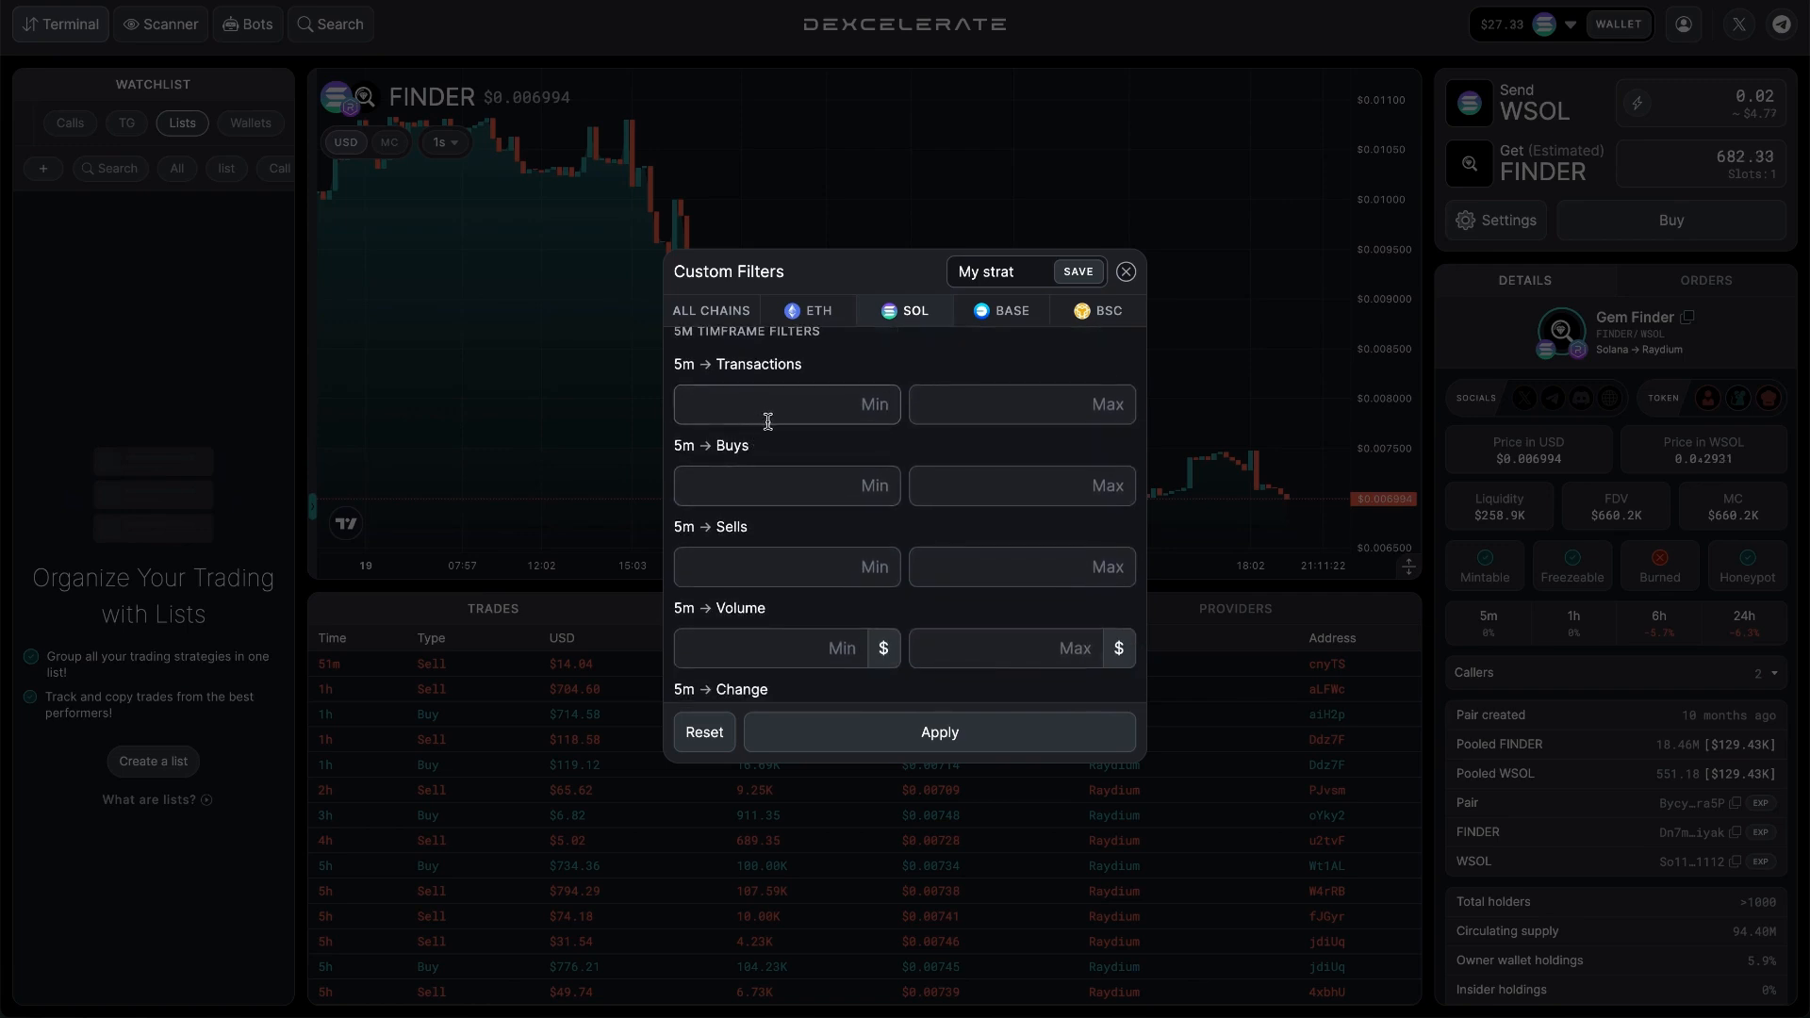
pyautogui.click(716, 388)
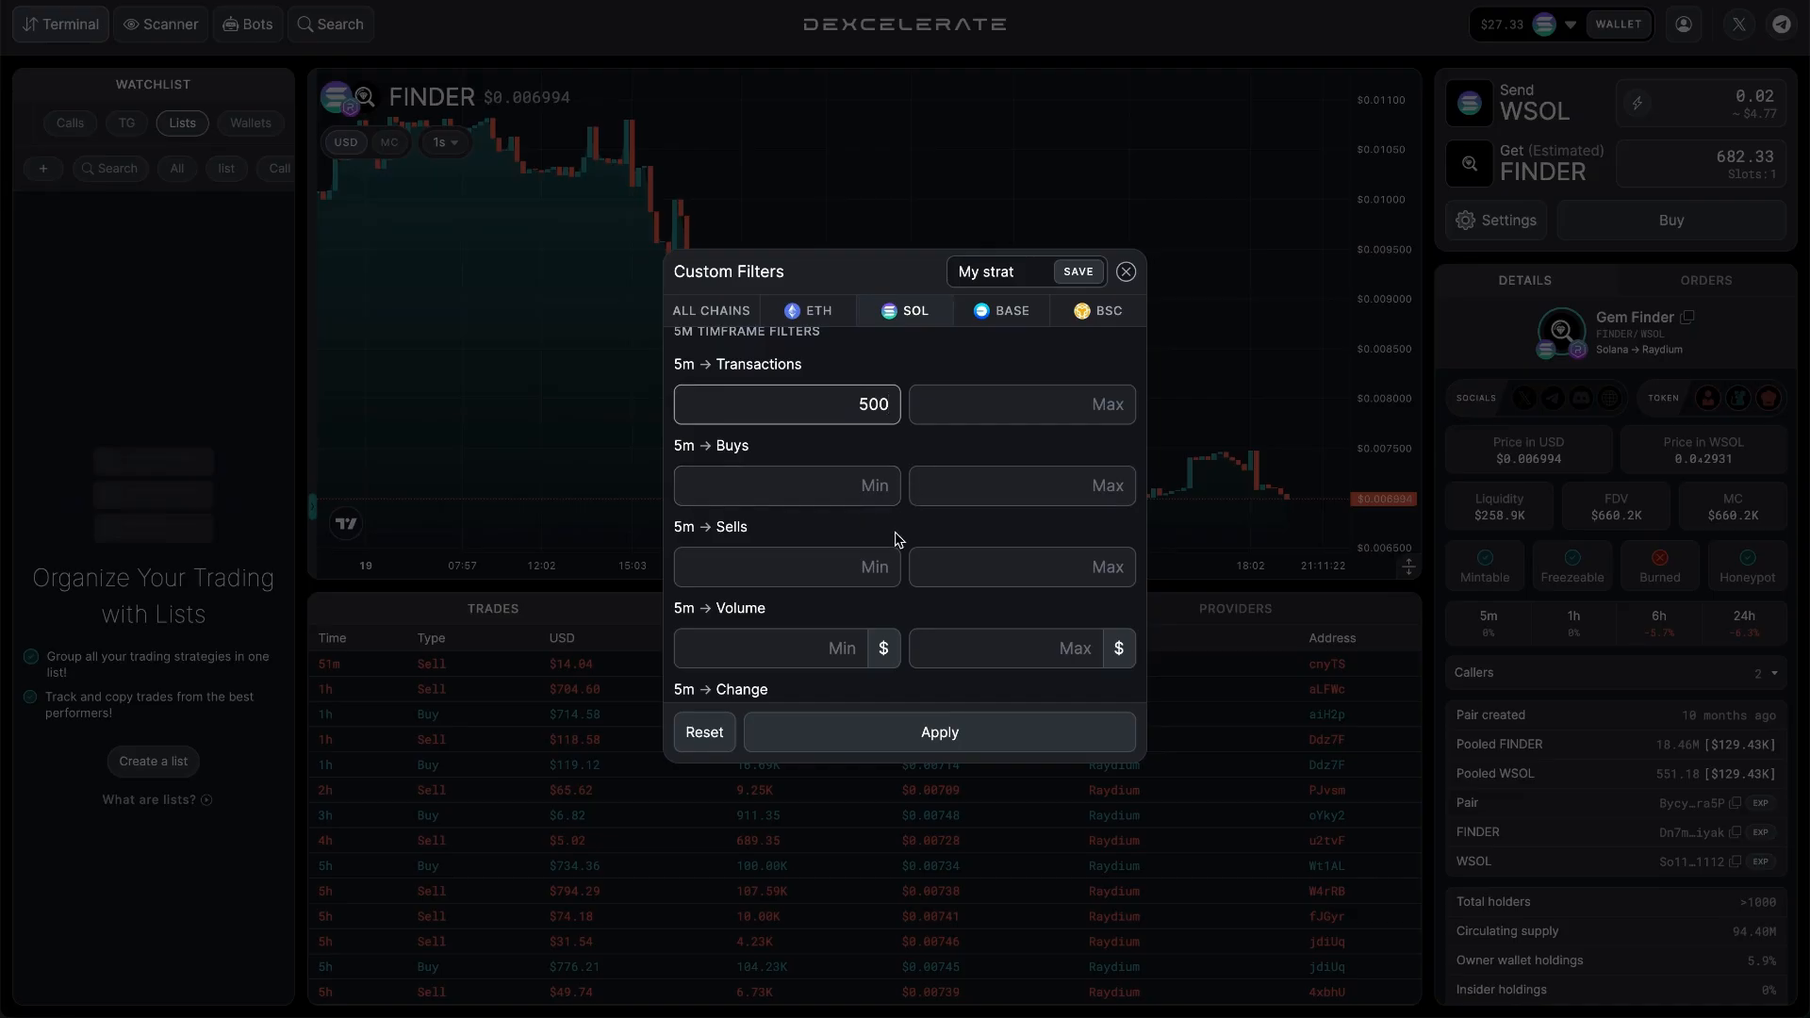
# Save the My strat list and apply its custom filters.
pyautogui.scroll(-1, 896, 540)
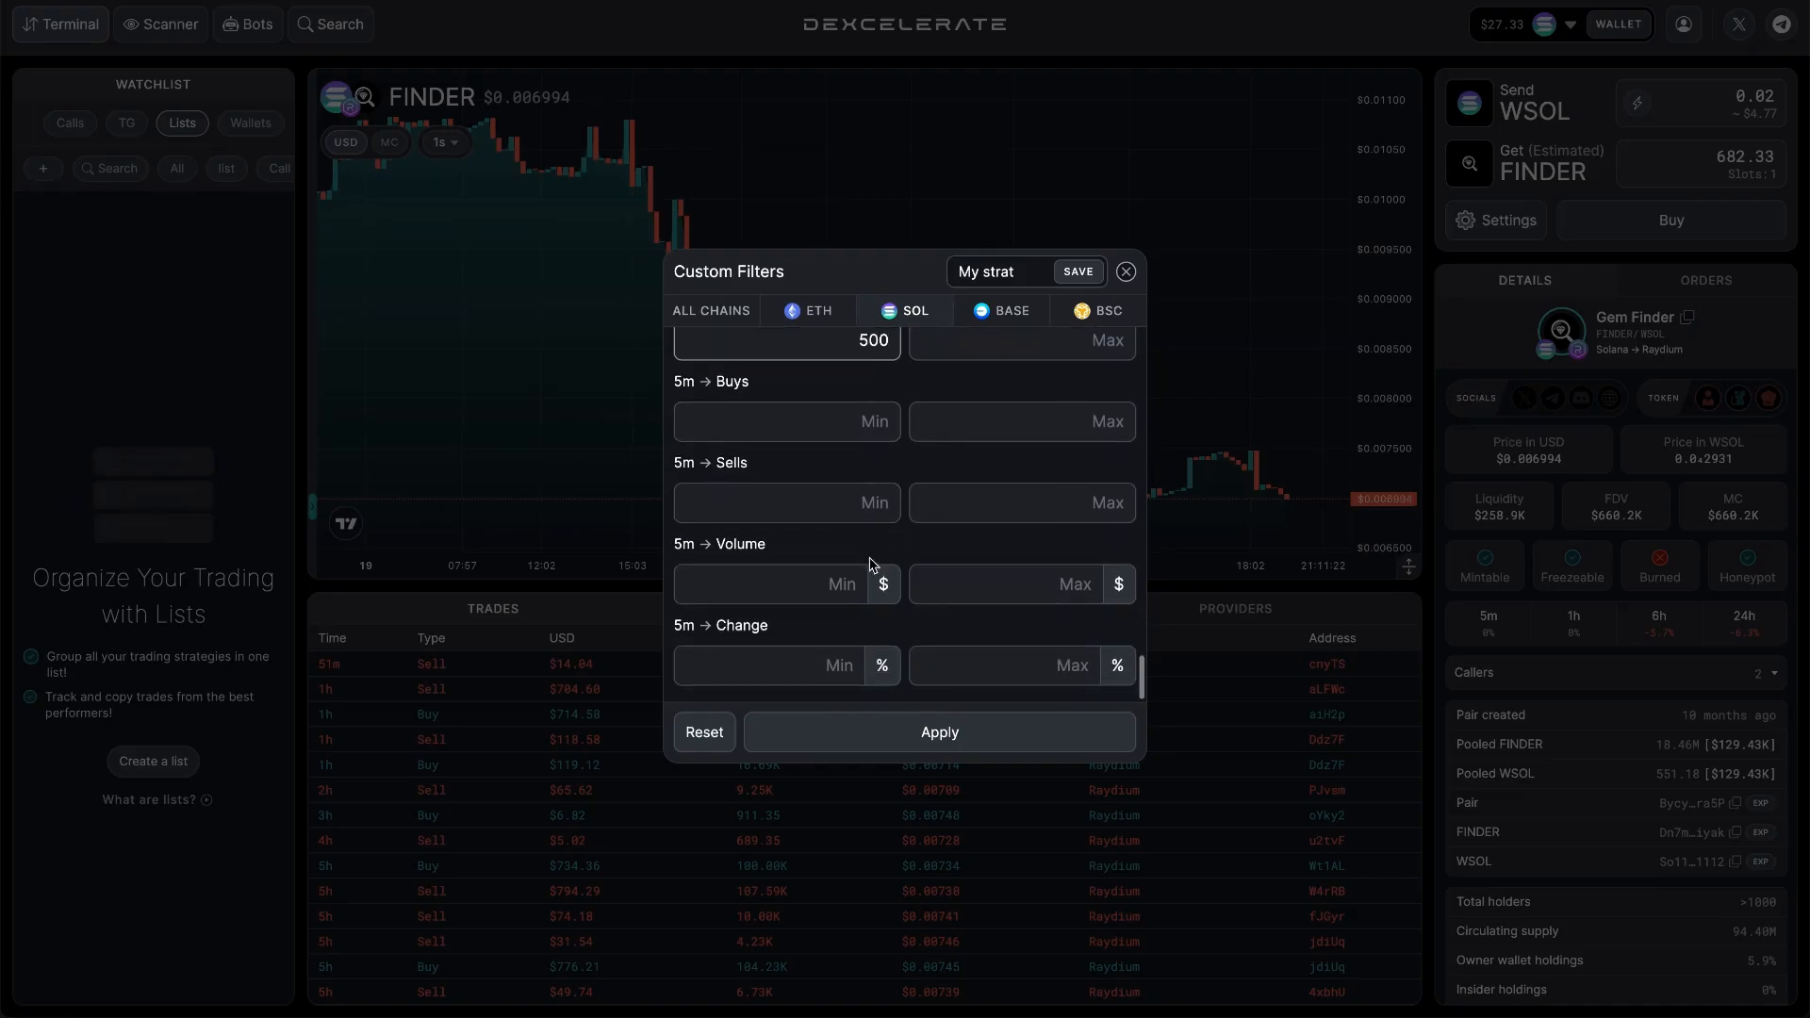
pyautogui.scroll(2, 832, 591)
pyautogui.scroll(-1, 832, 591)
pyautogui.scroll(12, 833, 591)
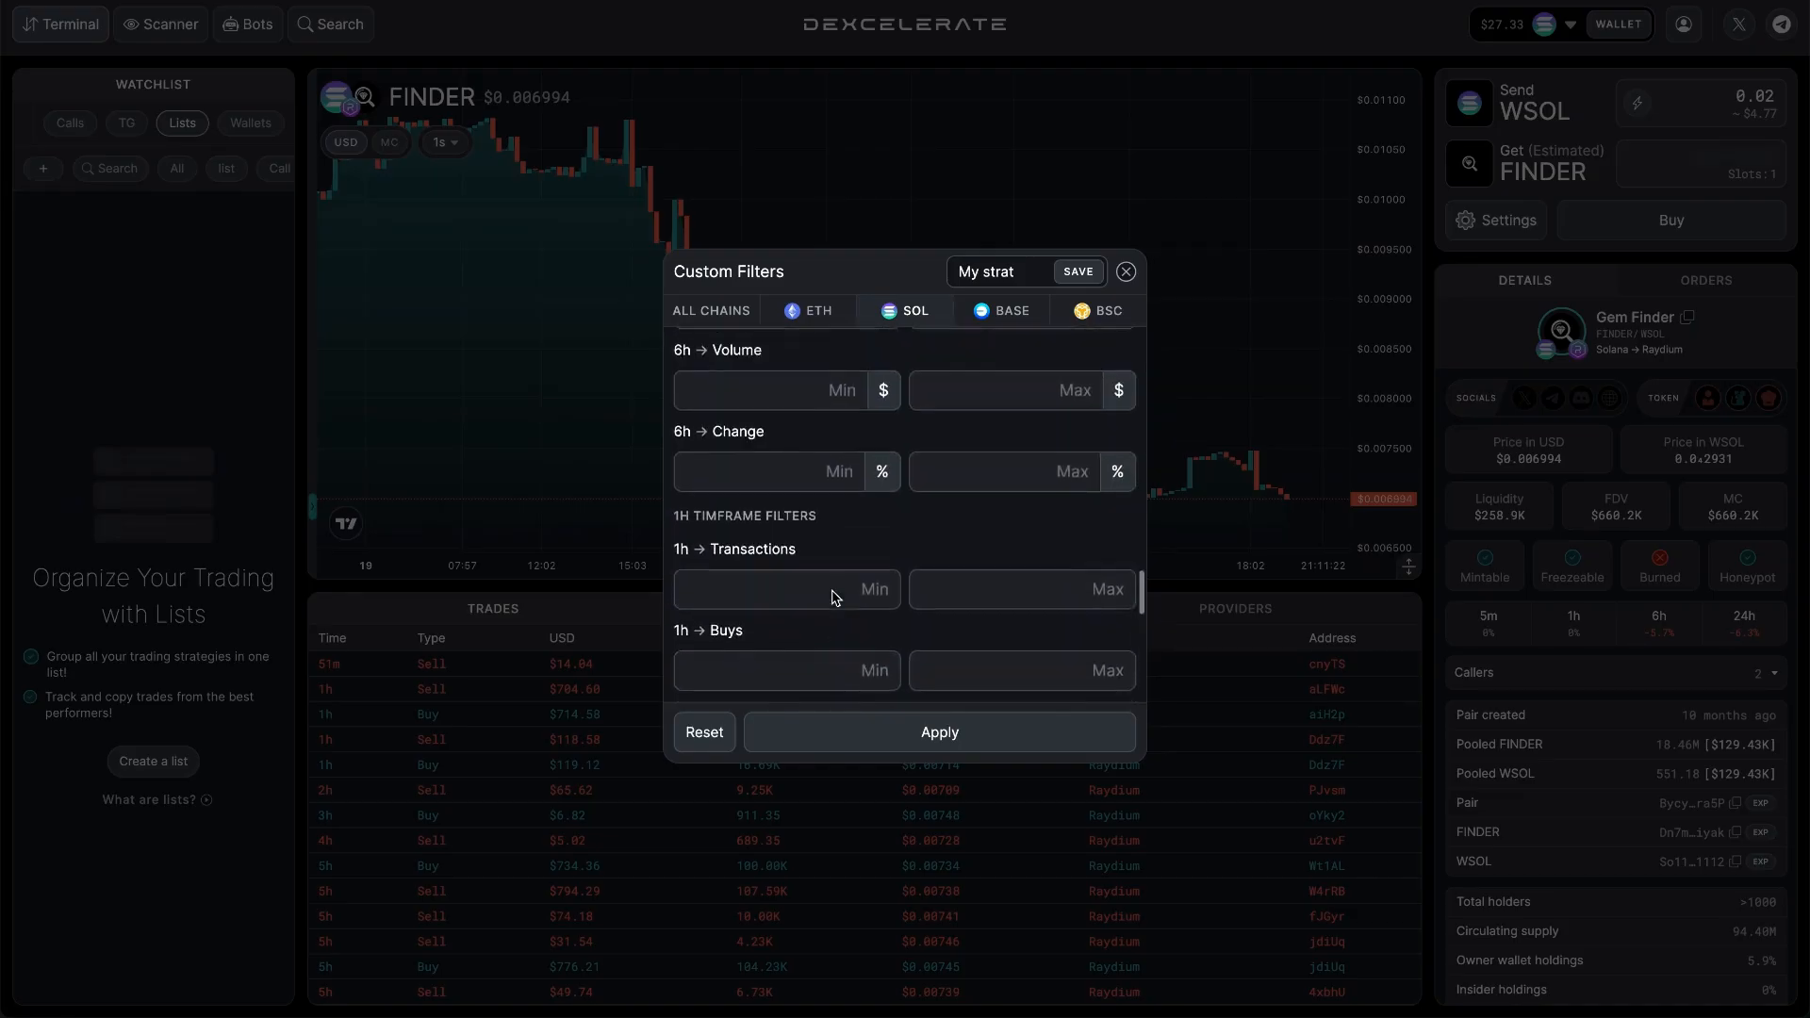
pyautogui.scroll(10, 832, 591)
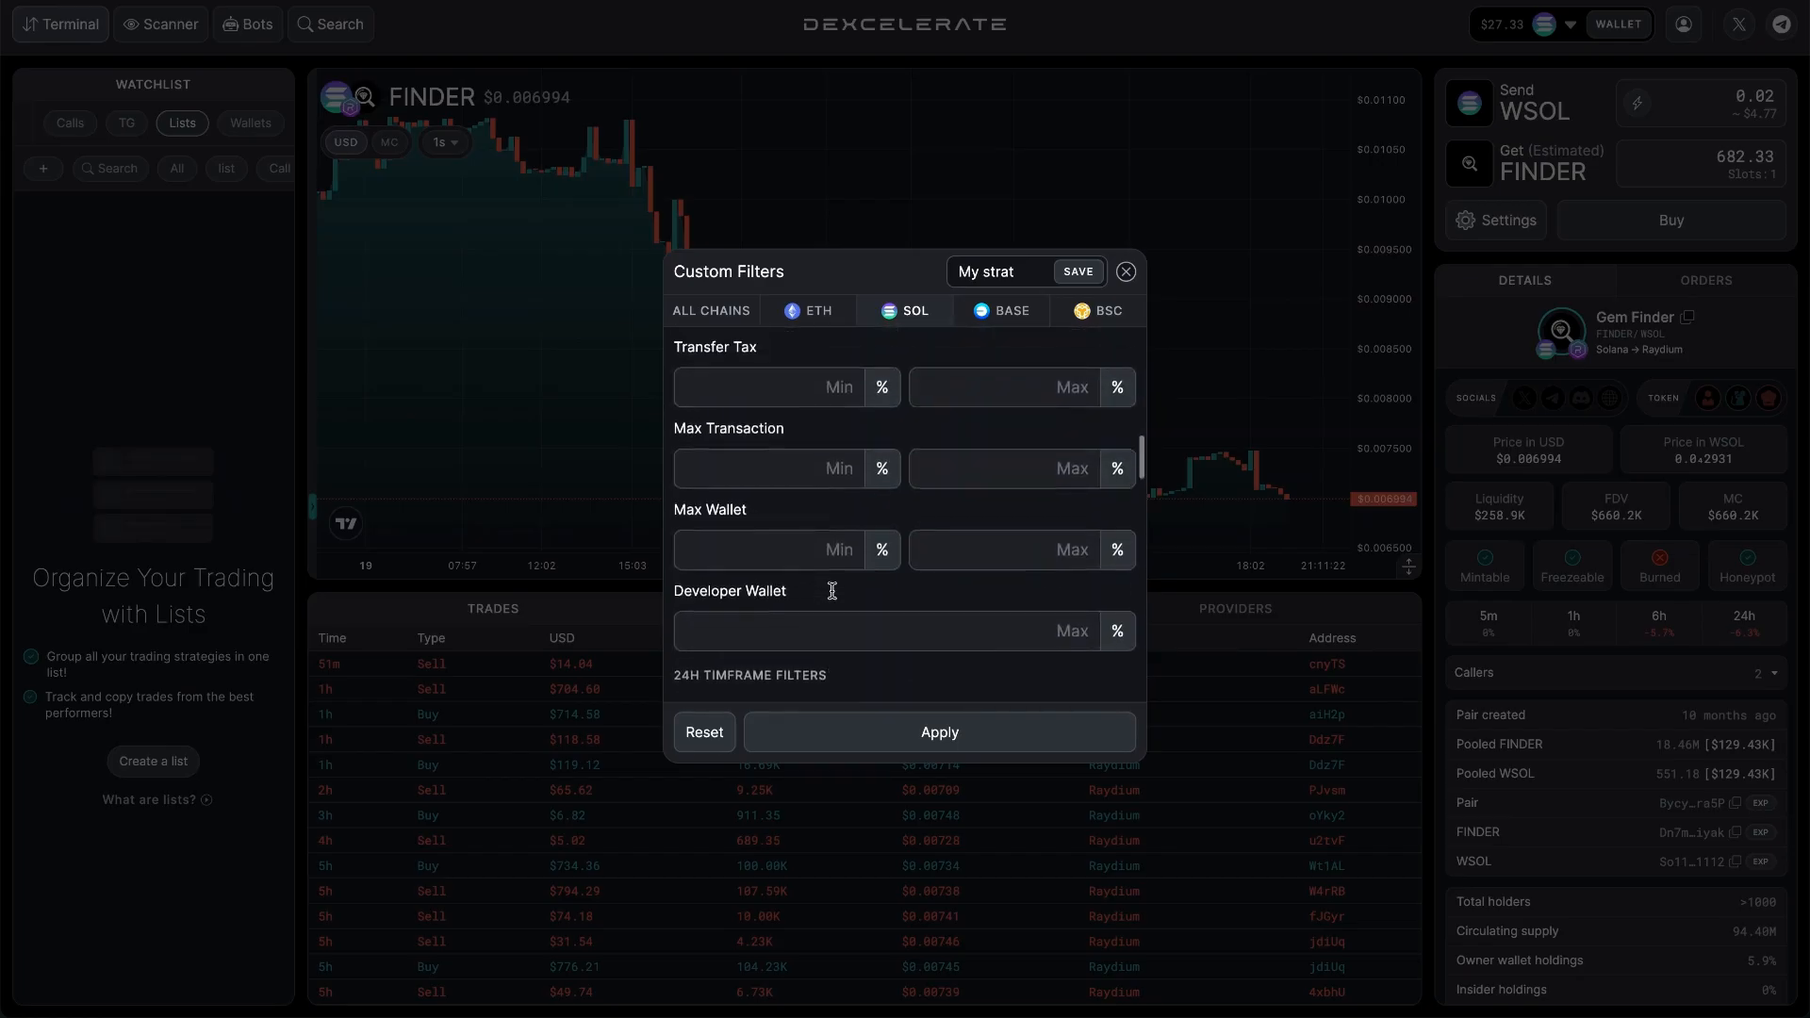
pyautogui.scroll(3, 832, 591)
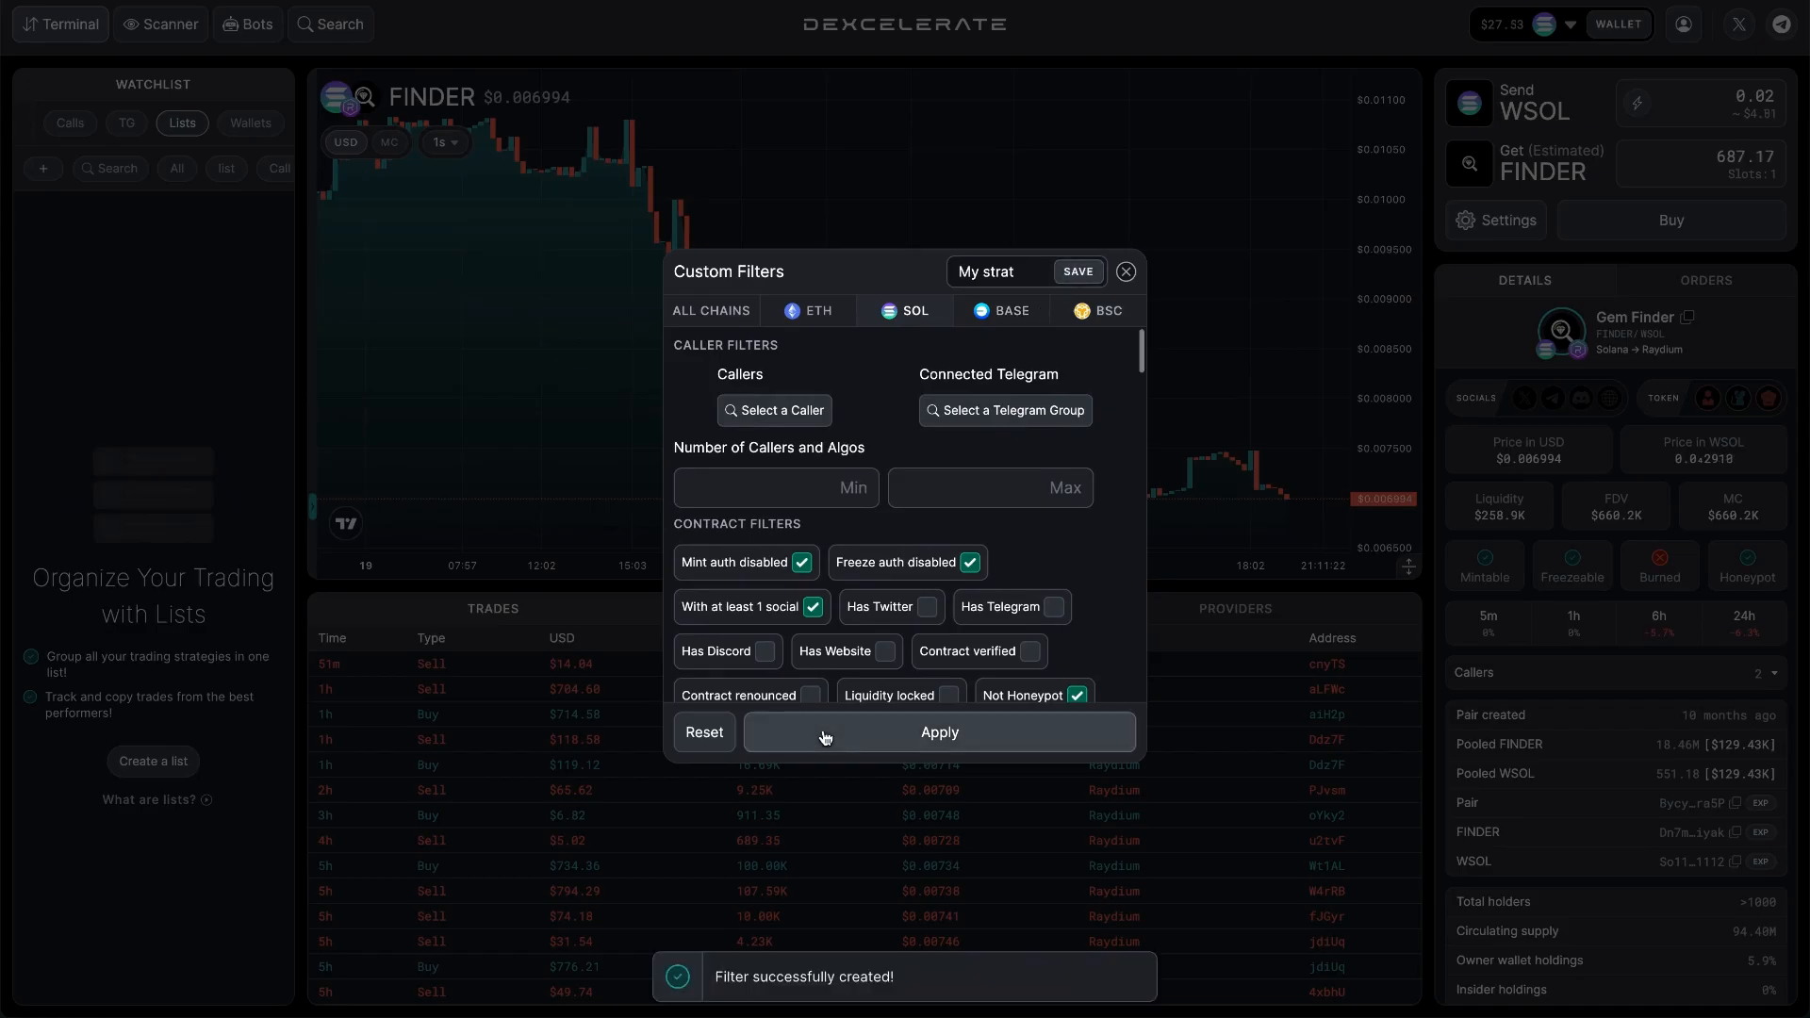
pyautogui.click(823, 739)
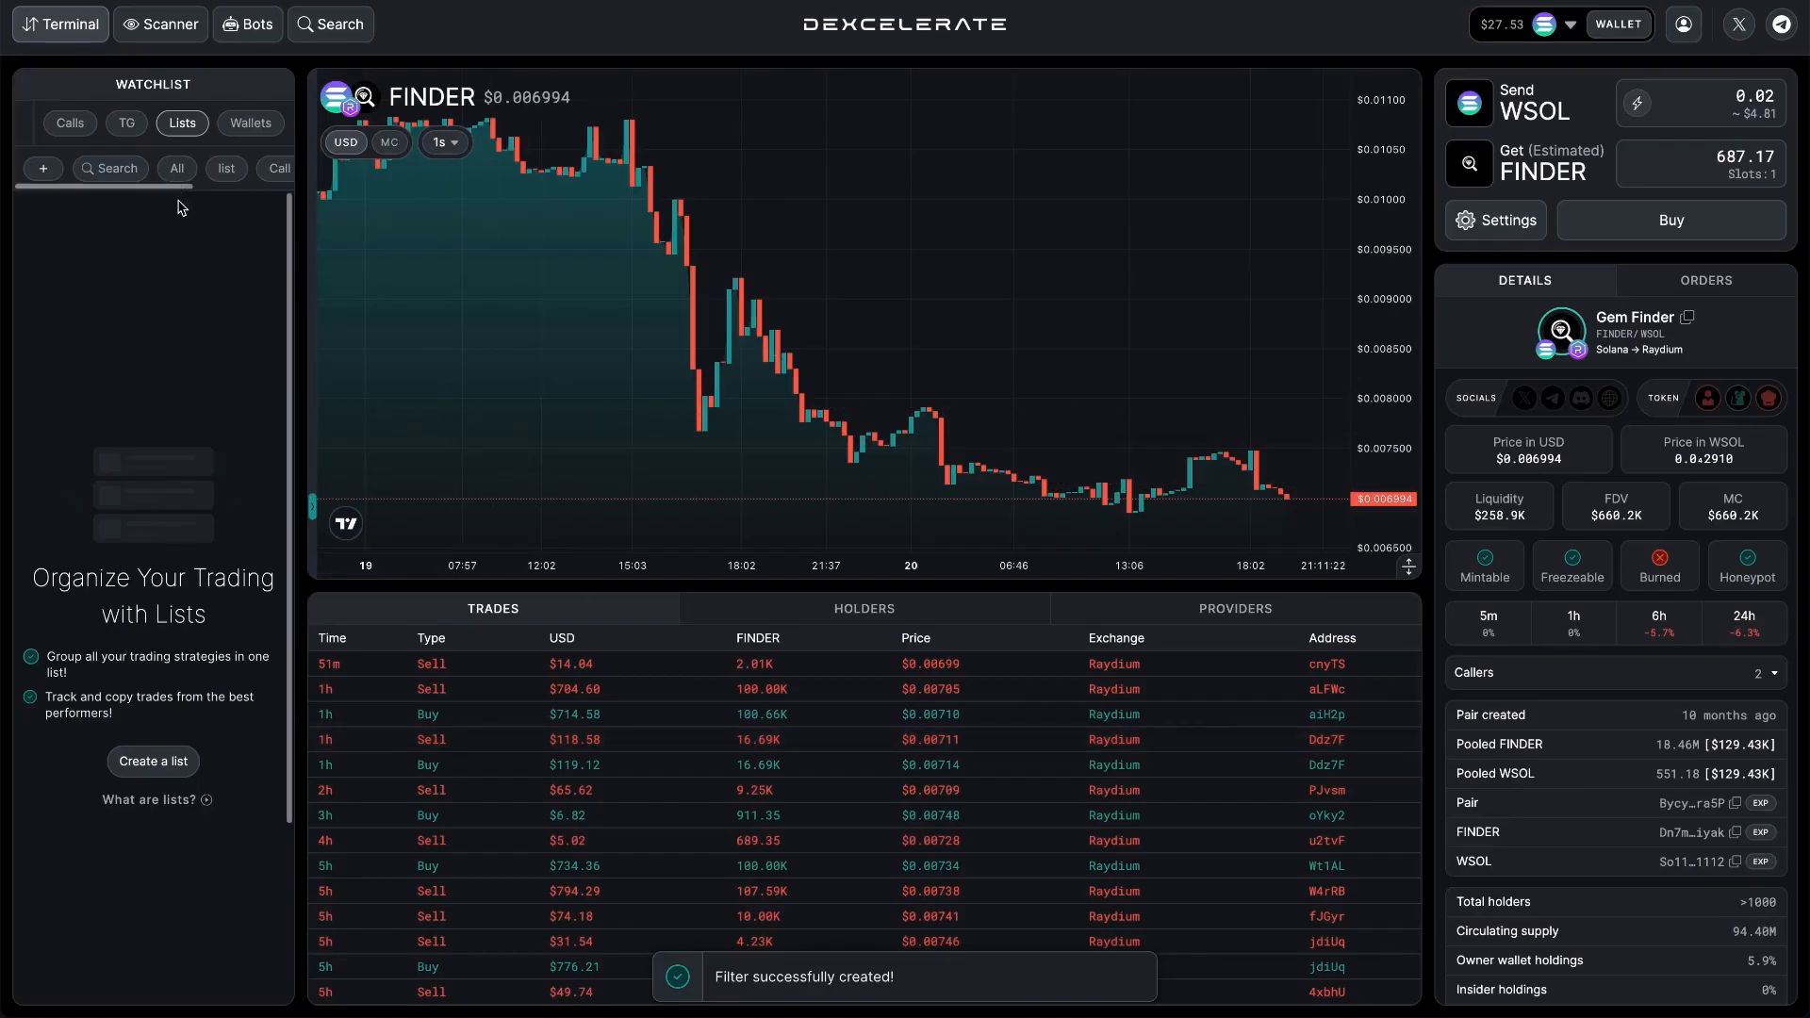
# Start a new list-type bot based on the Call Channel list.
pyautogui.click(239, 33)
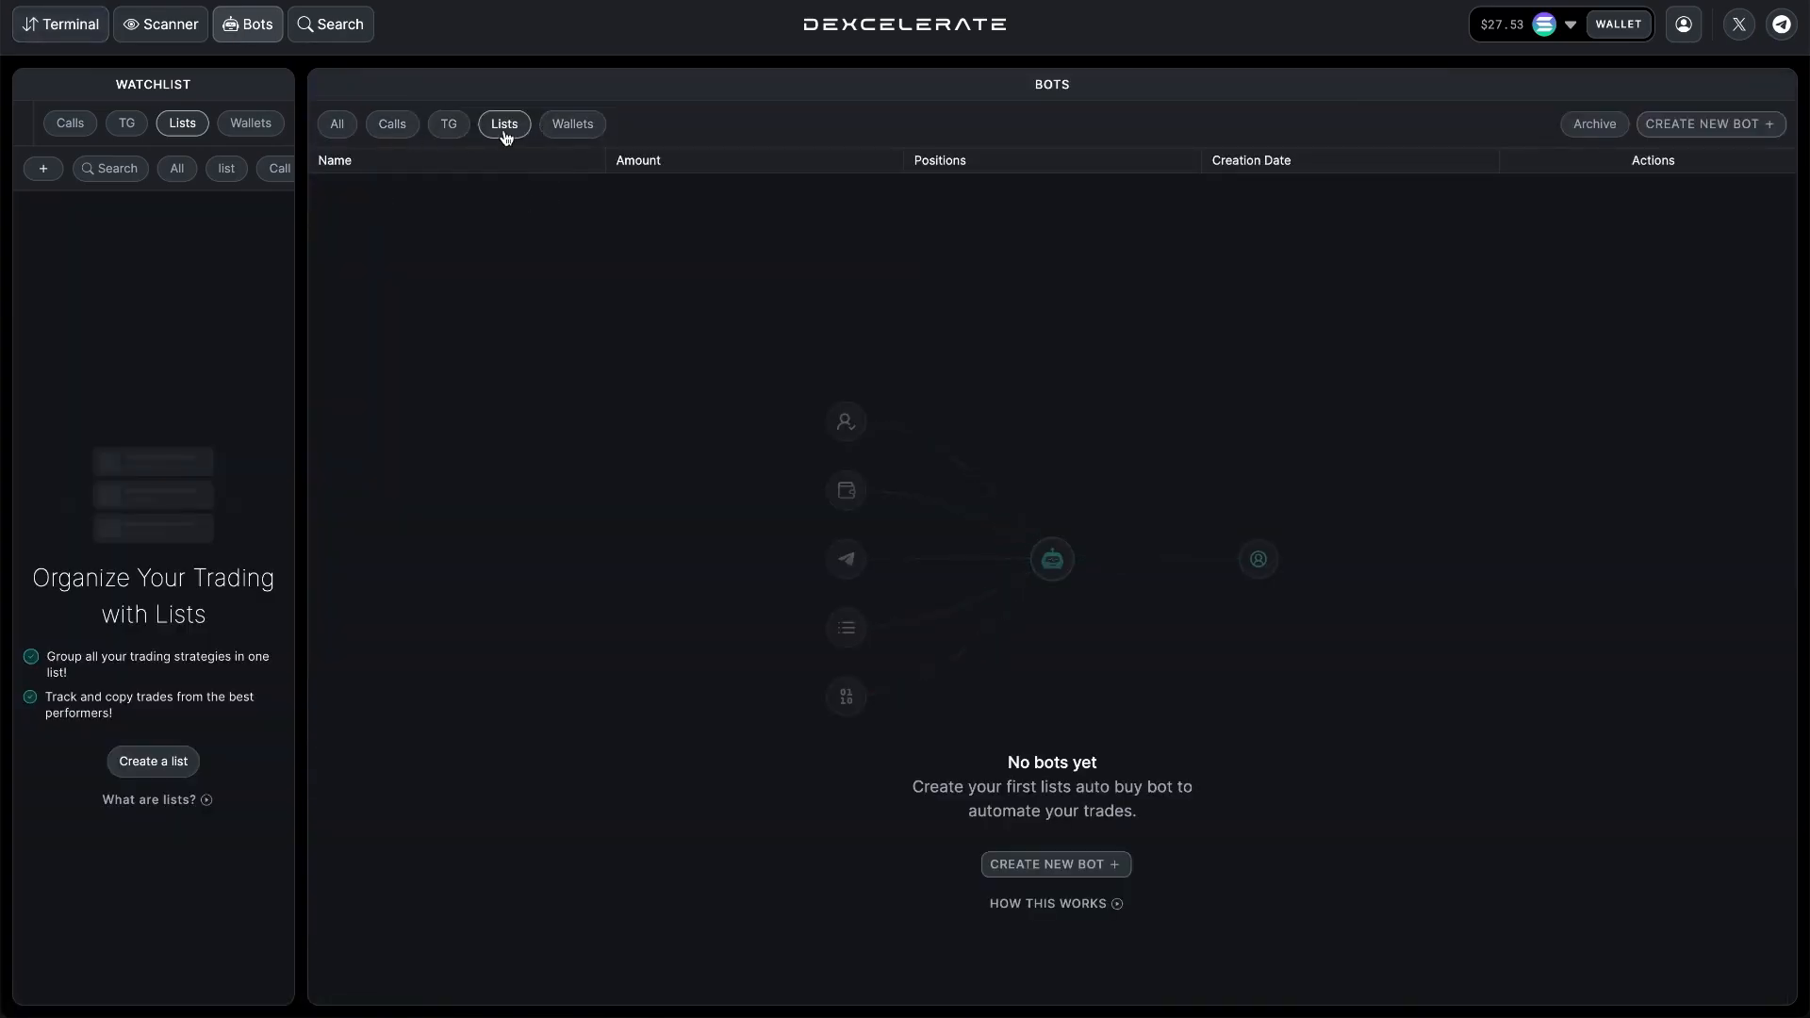
pyautogui.click(1718, 138)
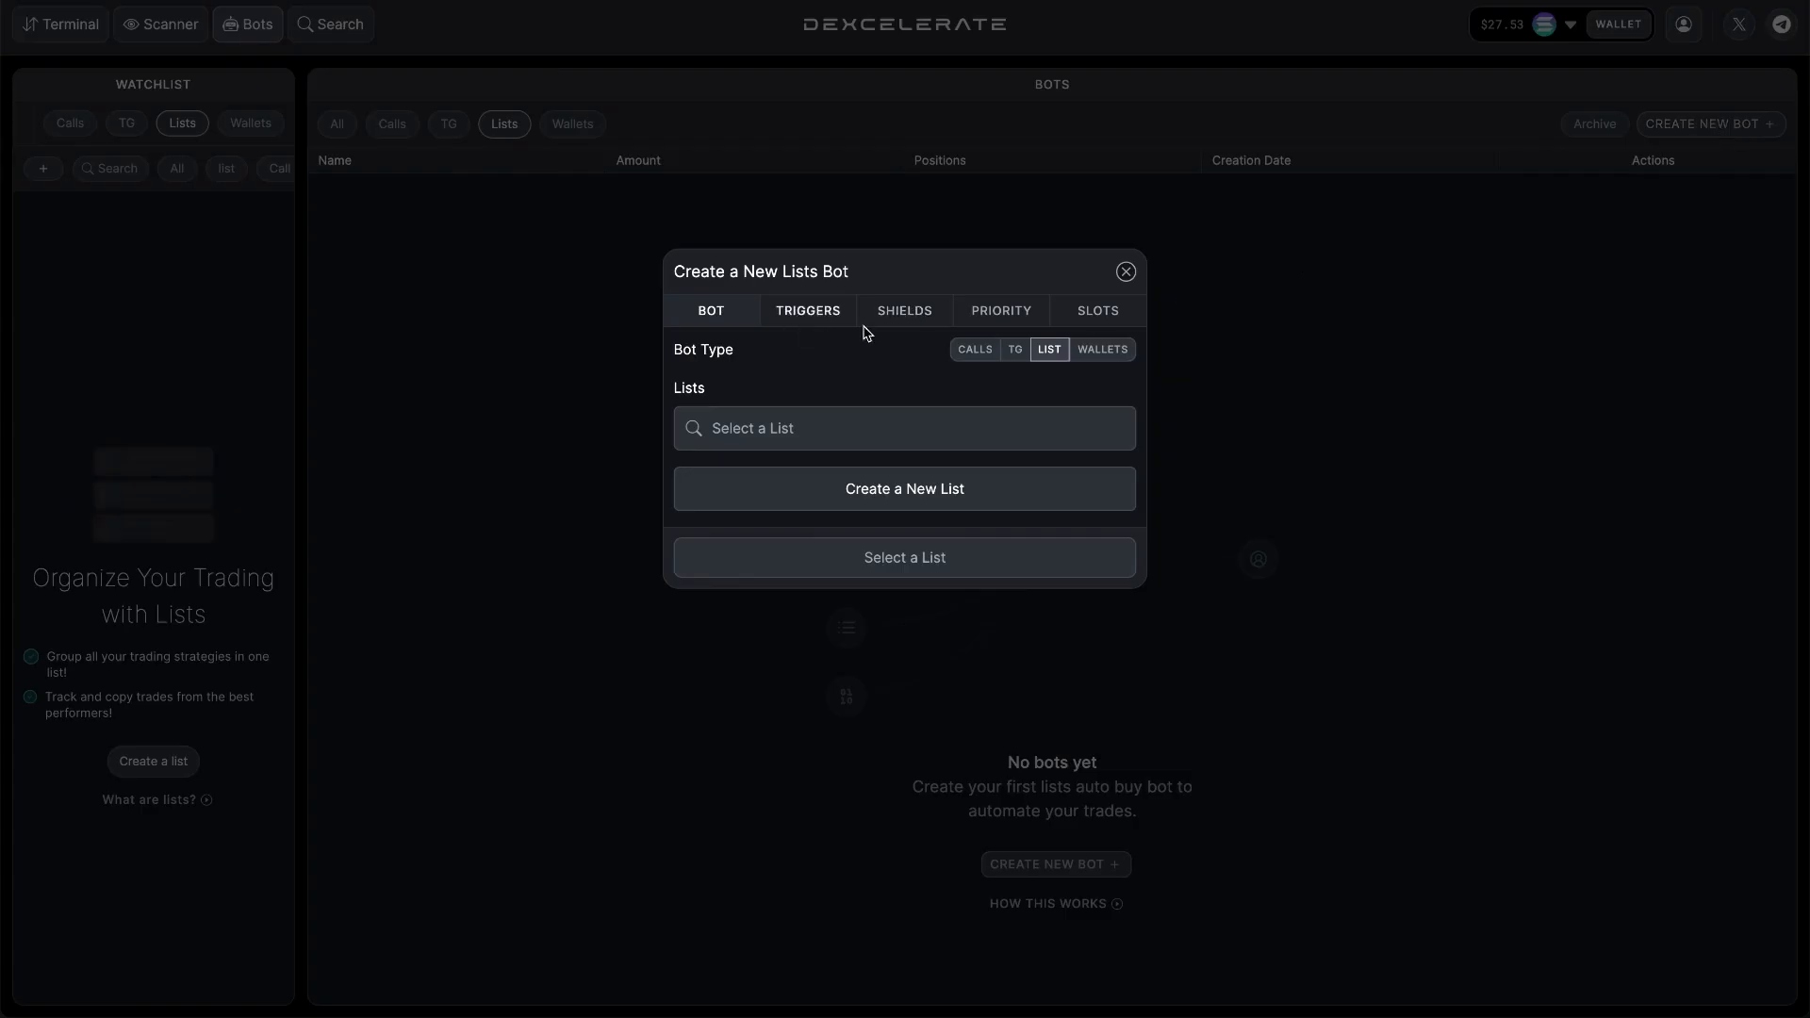
pyautogui.click(818, 425)
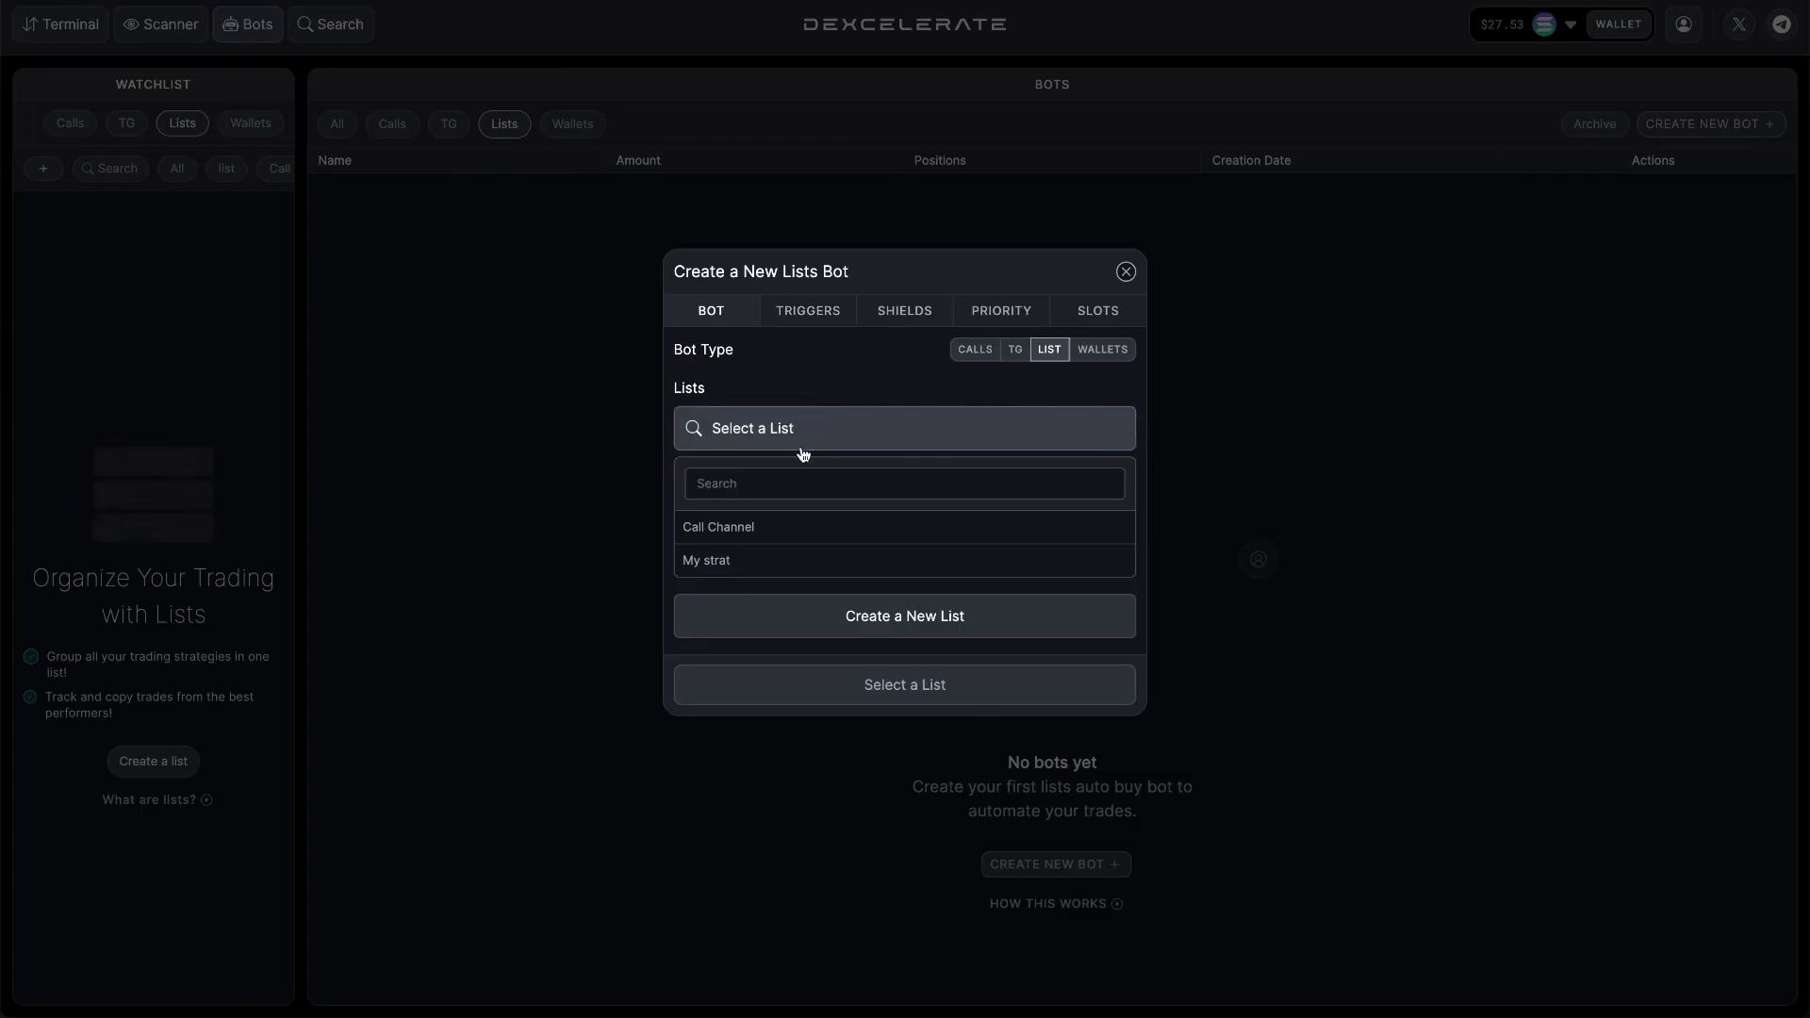
pyautogui.click(754, 539)
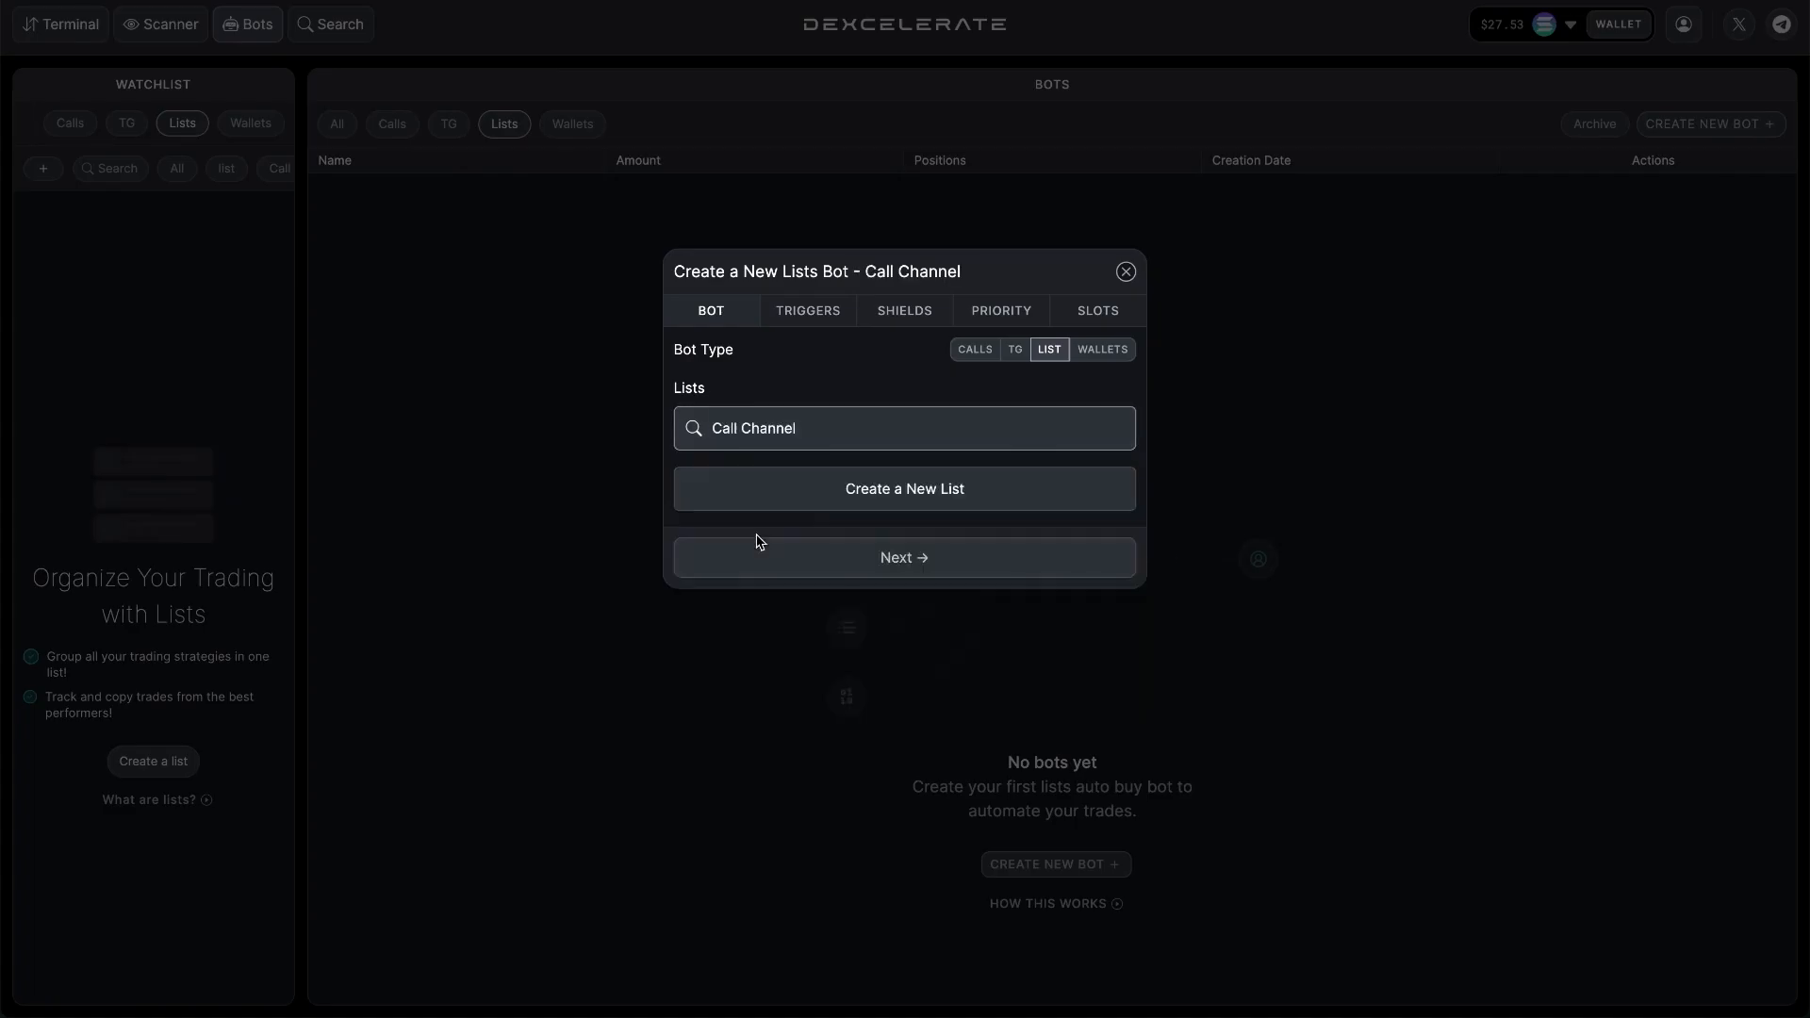
# Set the Call Channel bot's fixed buy amount to 0.05 WSOL.
pyautogui.click(807, 311)
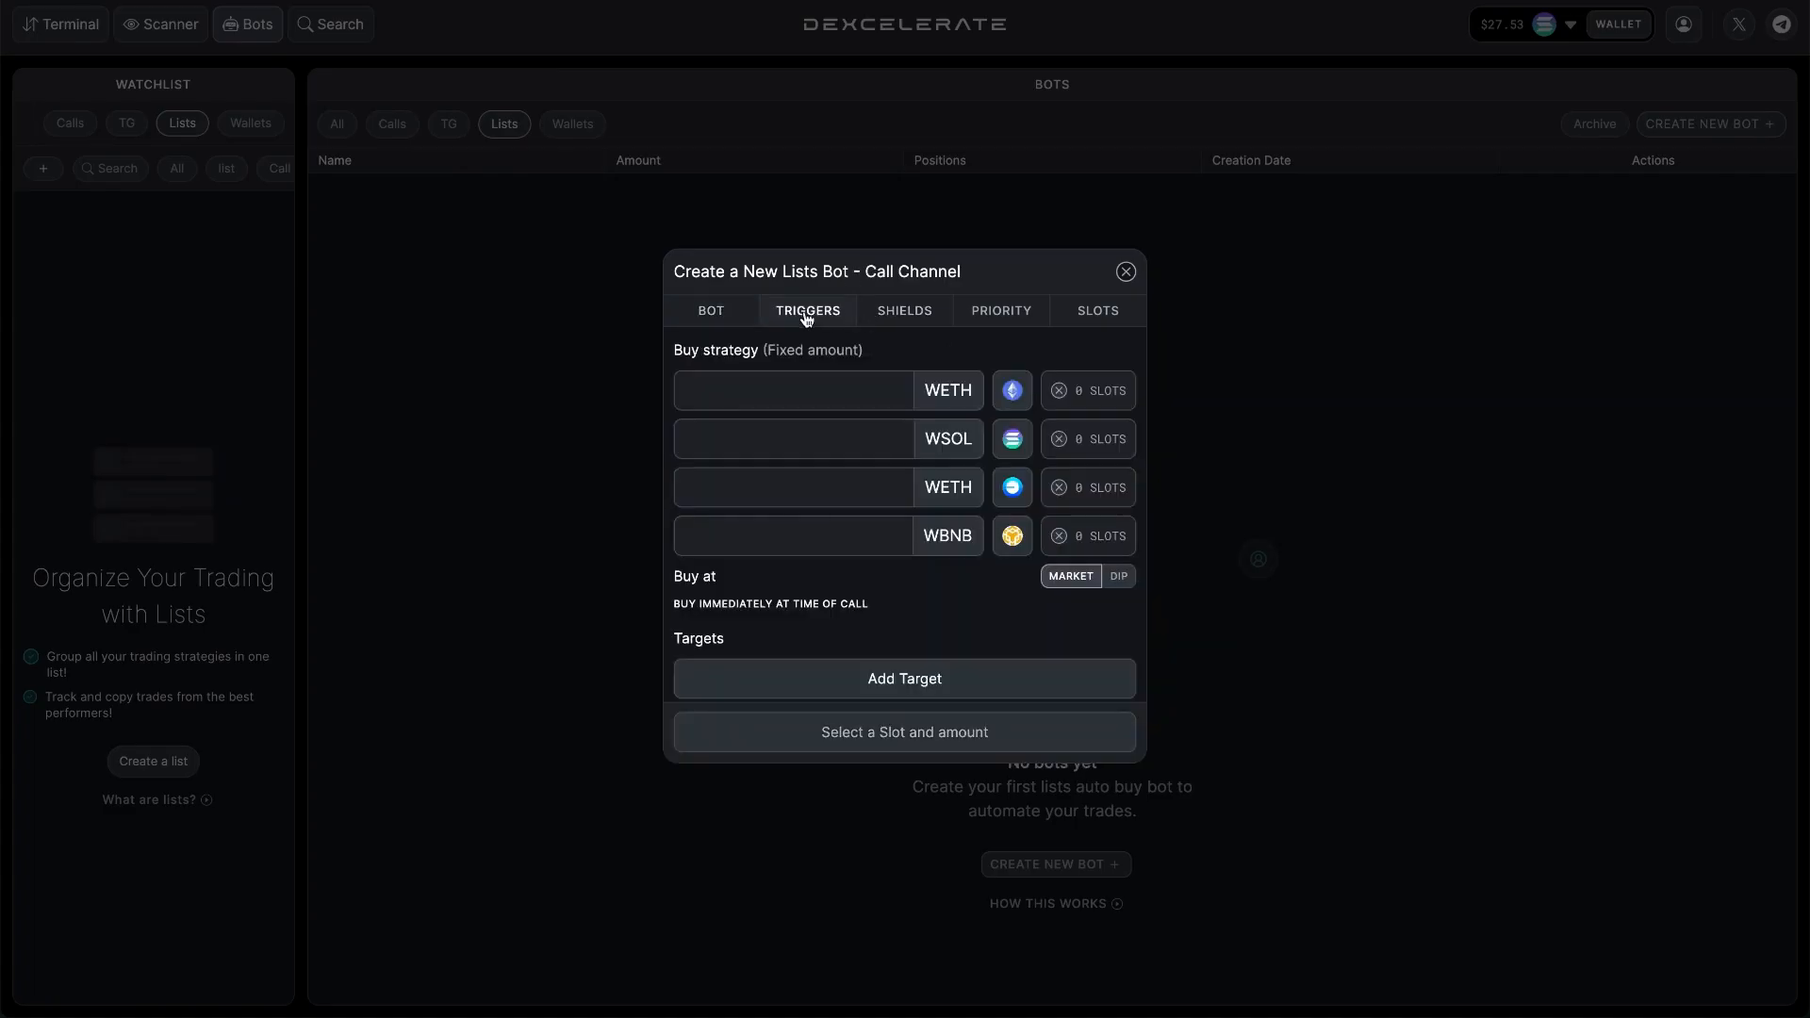
pyautogui.click(861, 432)
pyautogui.write('0.05')
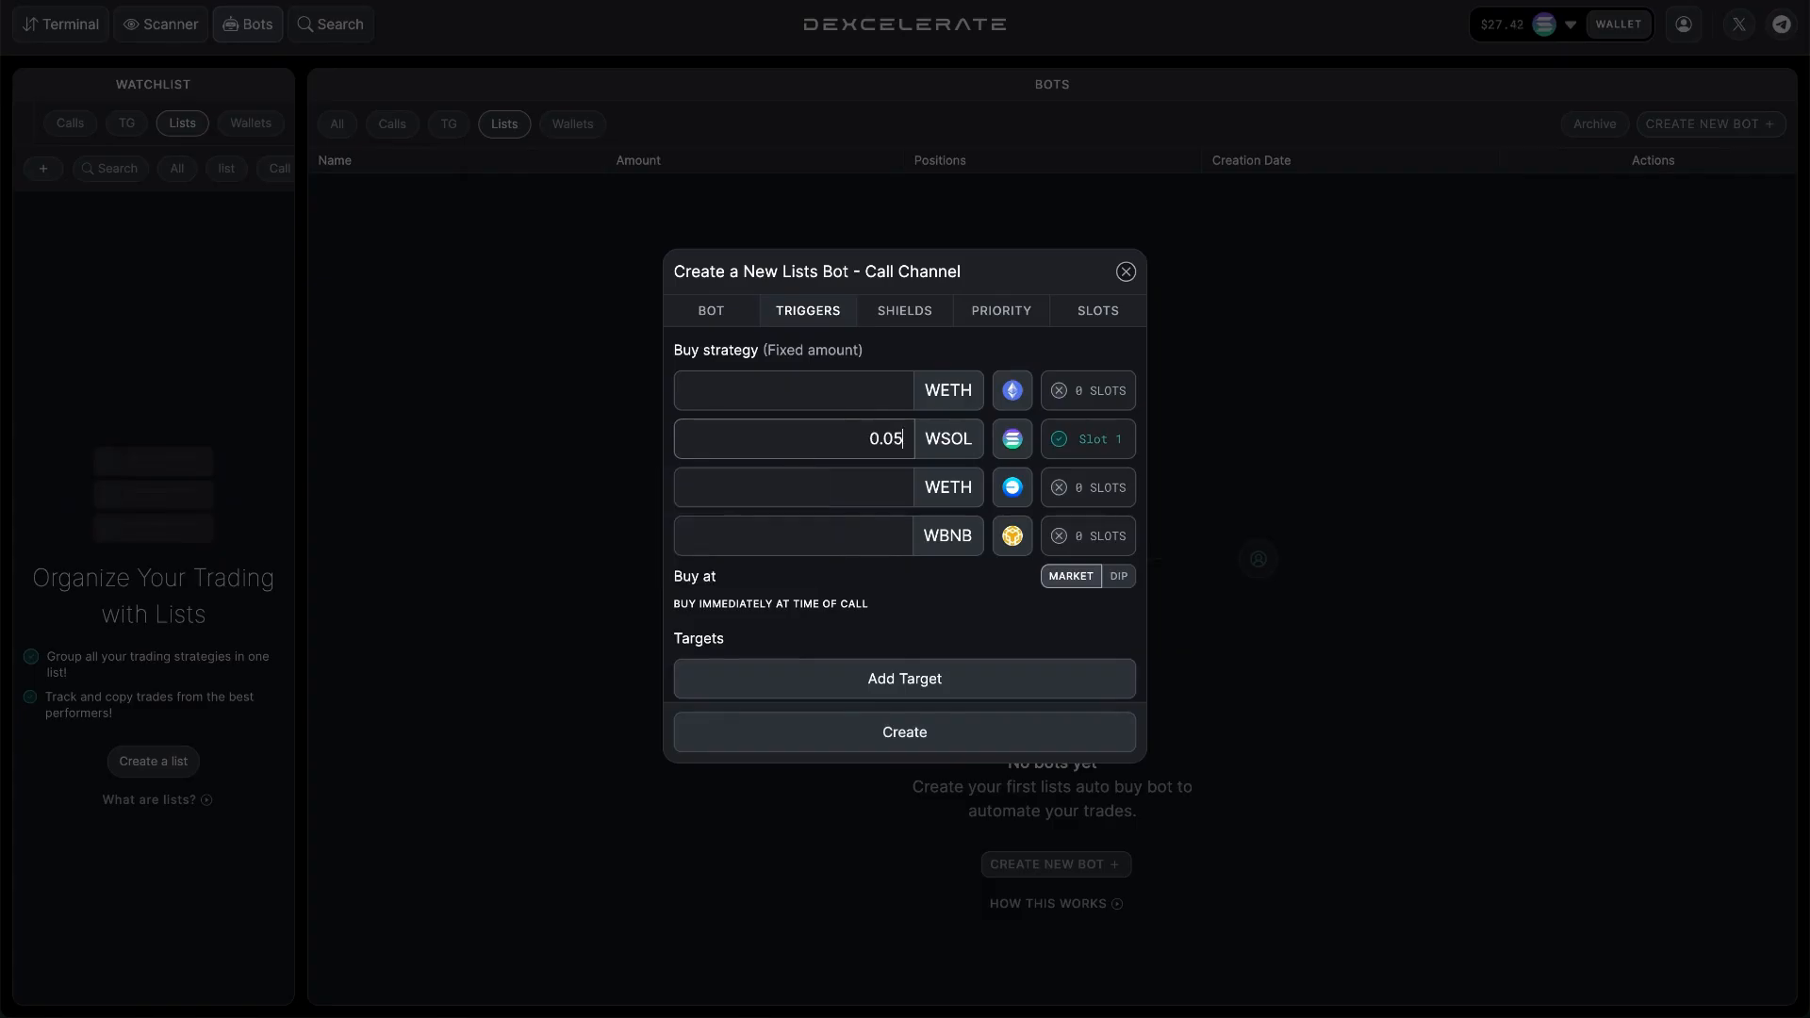
# Add a target that sells 100% of the tokens when the price increases by 25%.
pyautogui.scroll(-2, 863, 490)
pyautogui.click(842, 565)
pyautogui.click(777, 604)
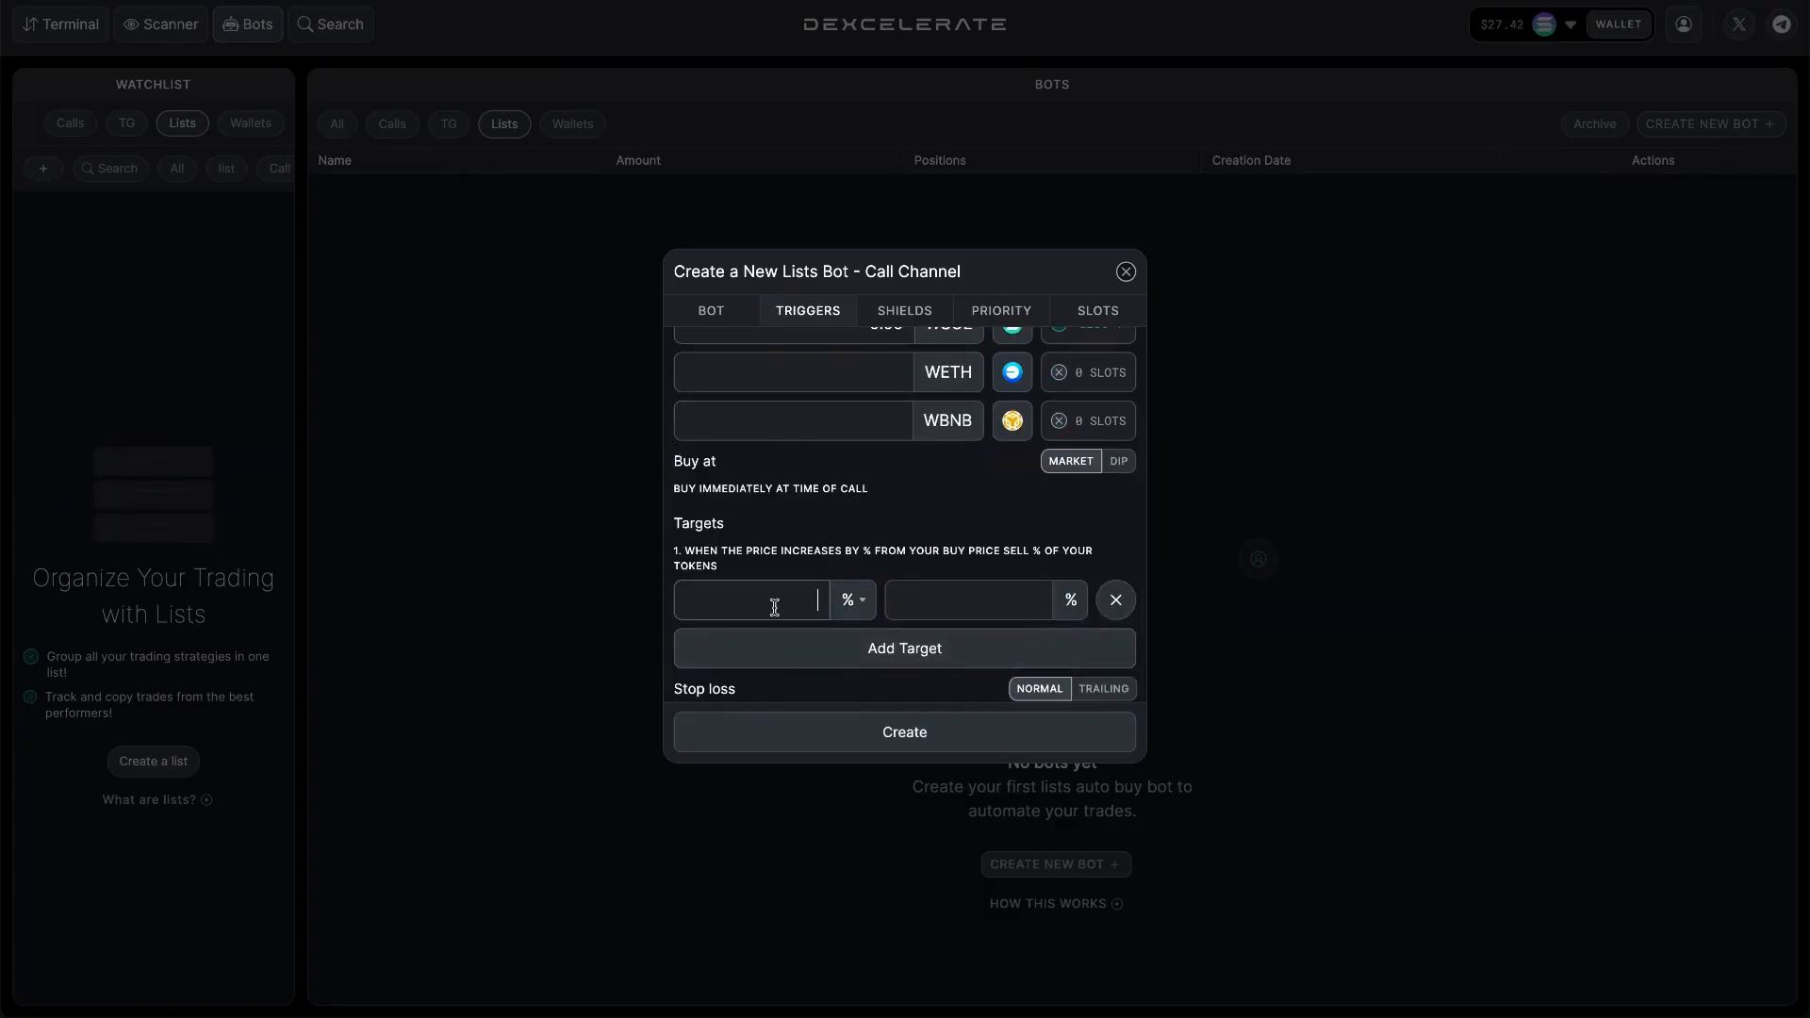
pyautogui.write('25')
pyautogui.click(985, 617)
pyautogui.write('100')
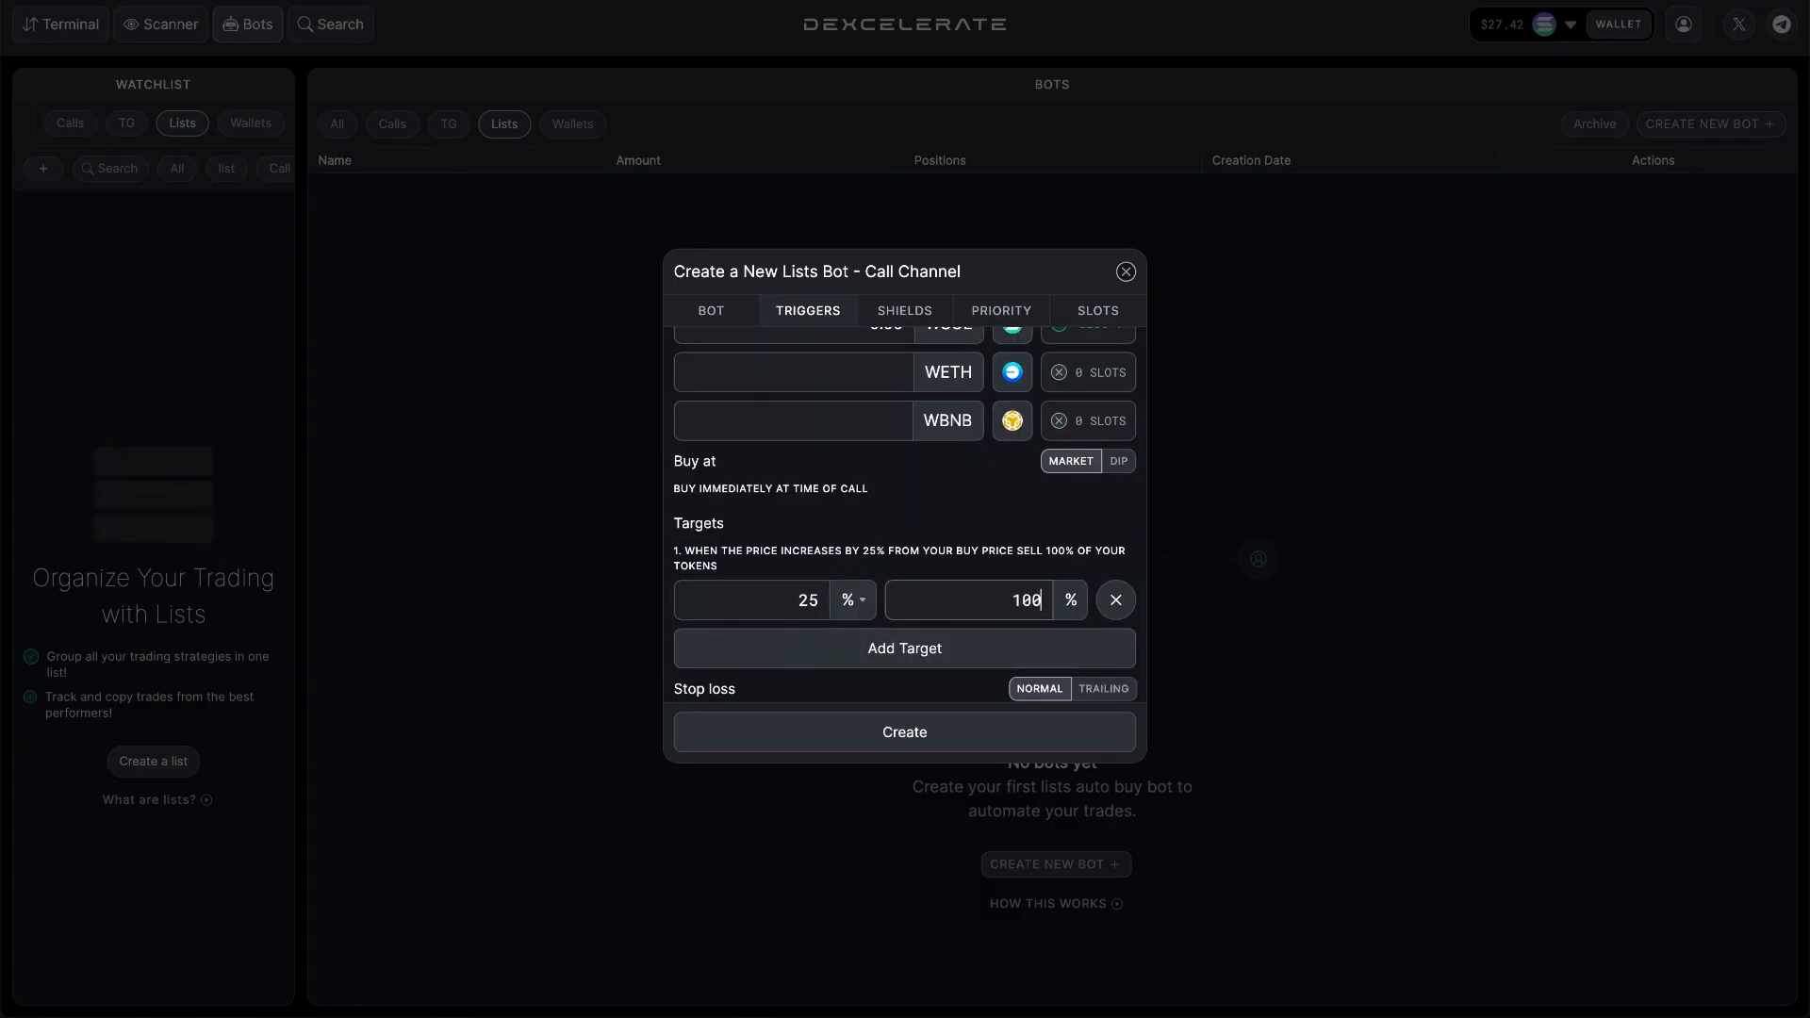
# Set a normal stop loss that sells 100% of the tokens when the price decreases by 25%.
pyautogui.scroll(-1, 984, 617)
pyautogui.click(817, 664)
pyautogui.write('25')
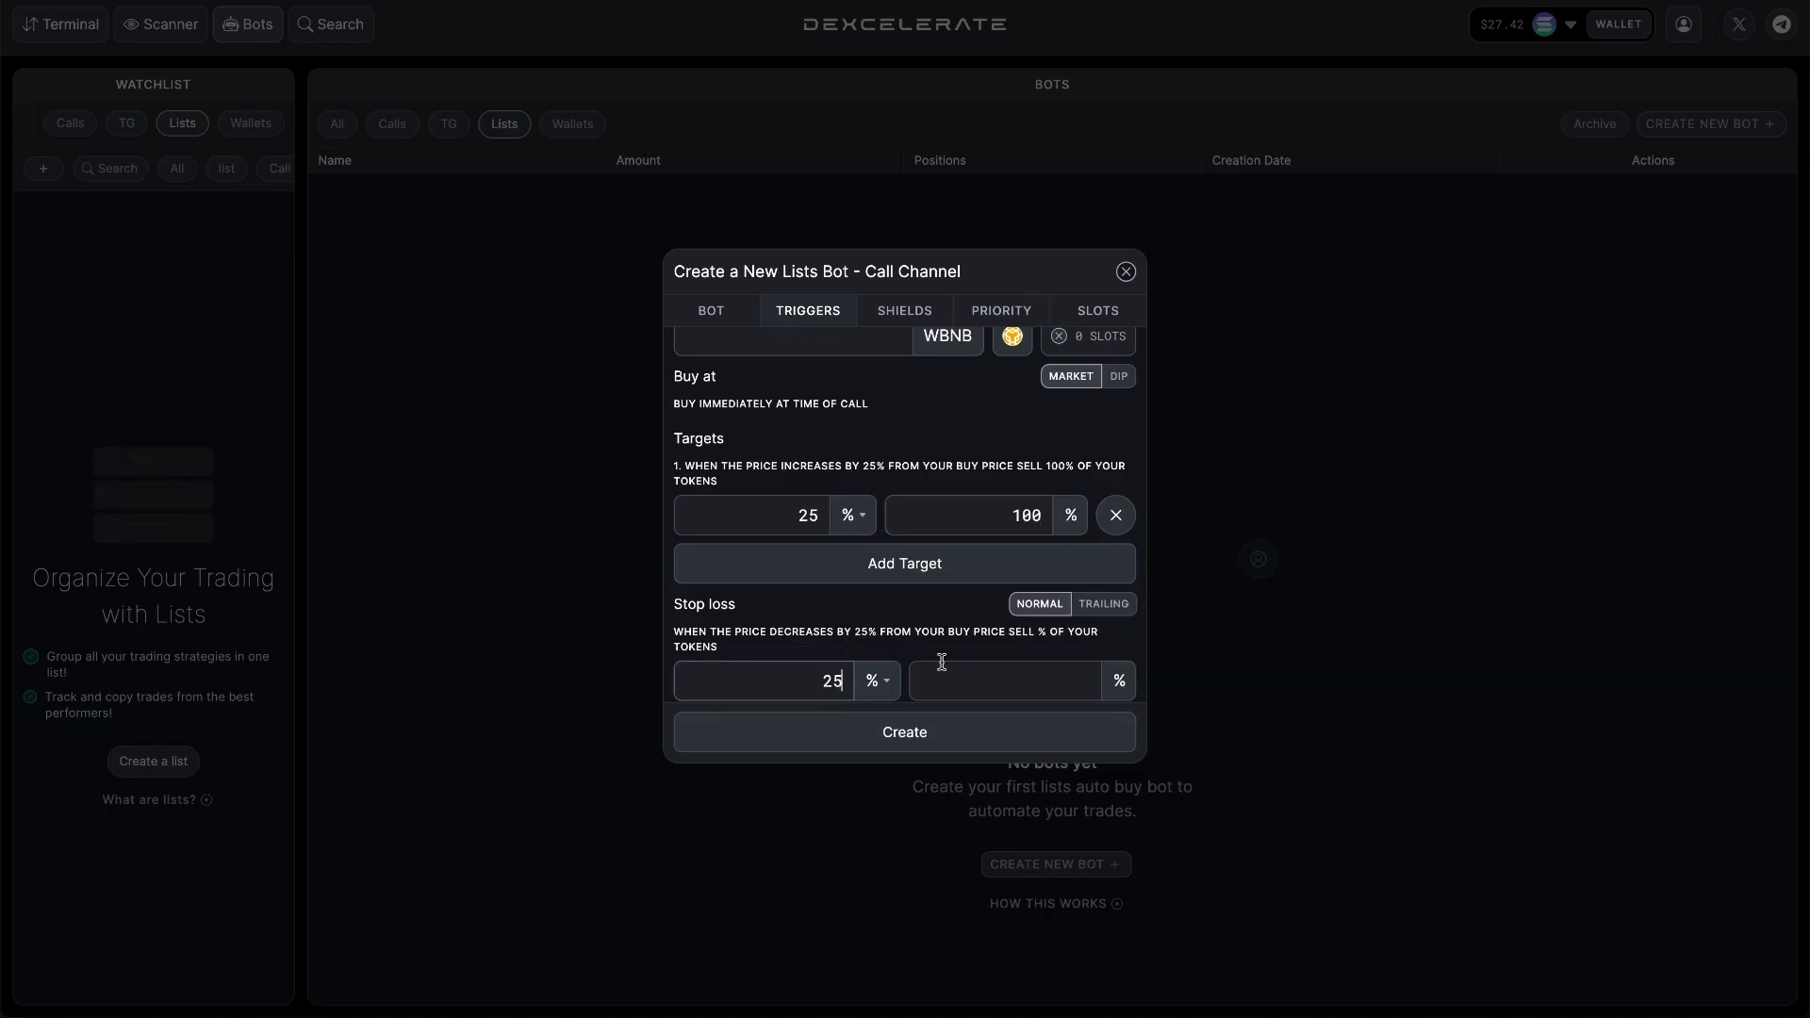
pyautogui.click(962, 678)
pyautogui.write('100')
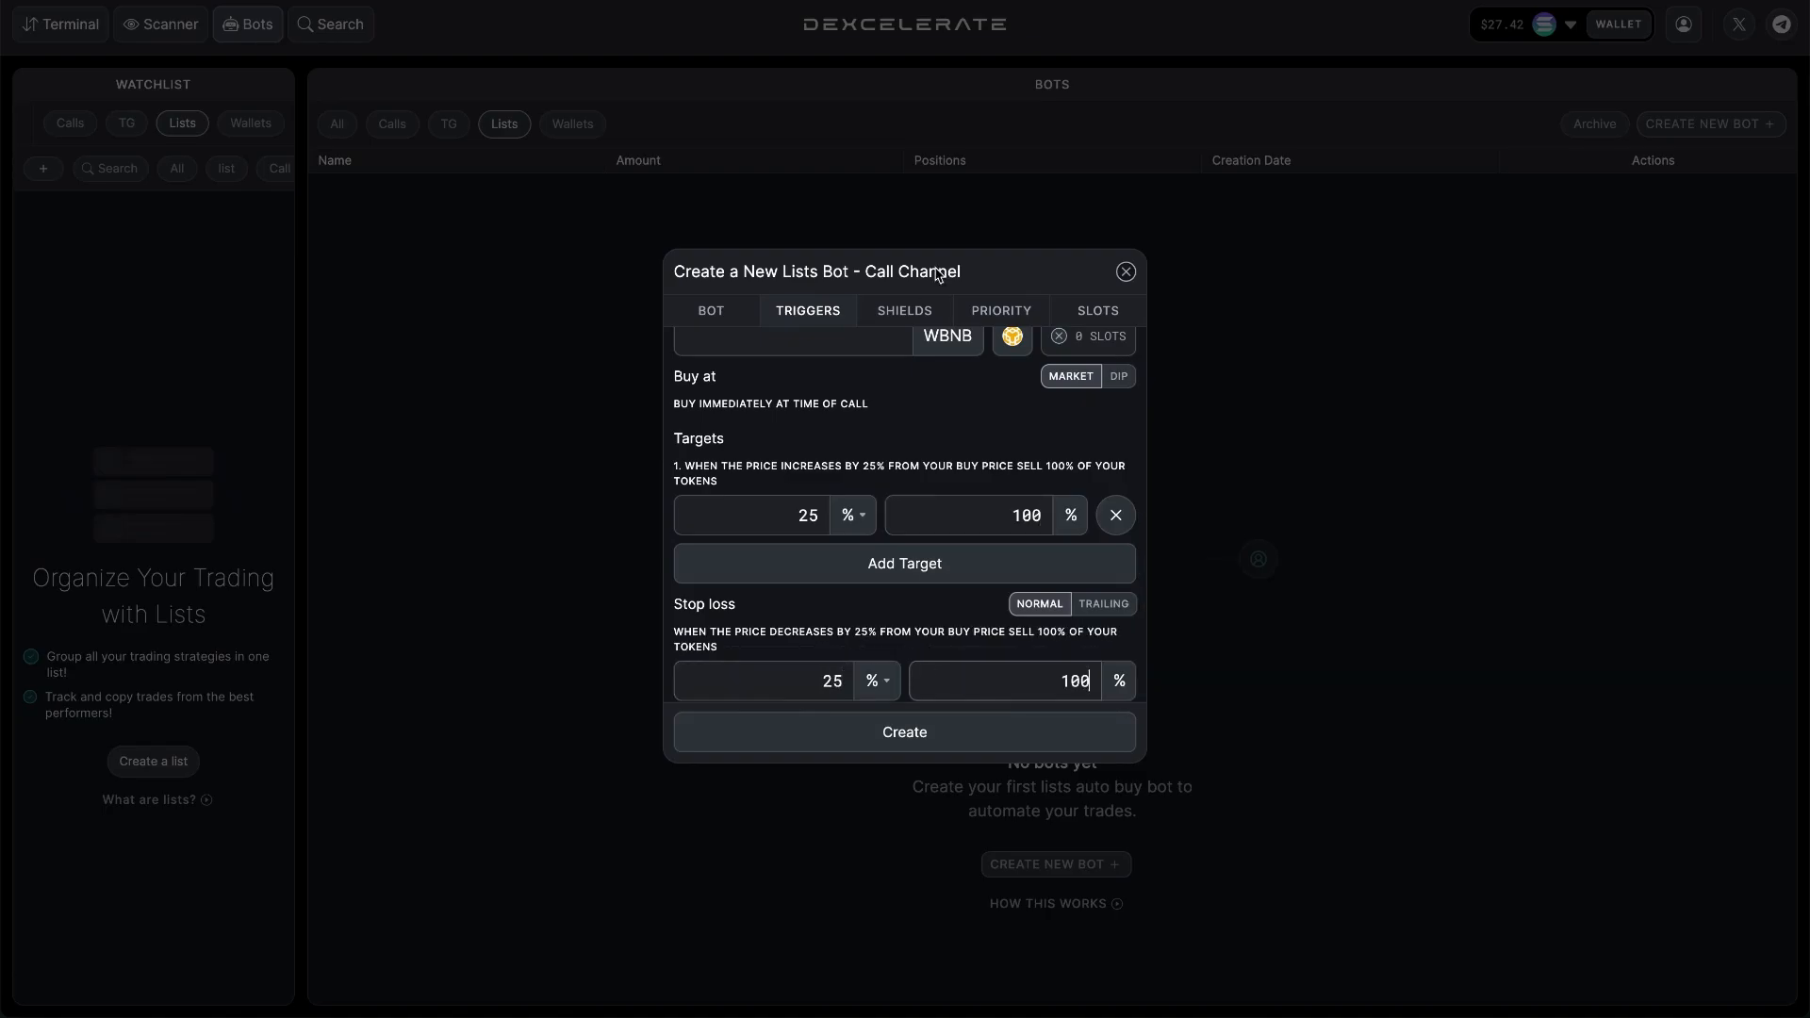
# Choose Low gas for SOL in the priority settings and create the Call Channel bot.
pyautogui.click(1001, 310)
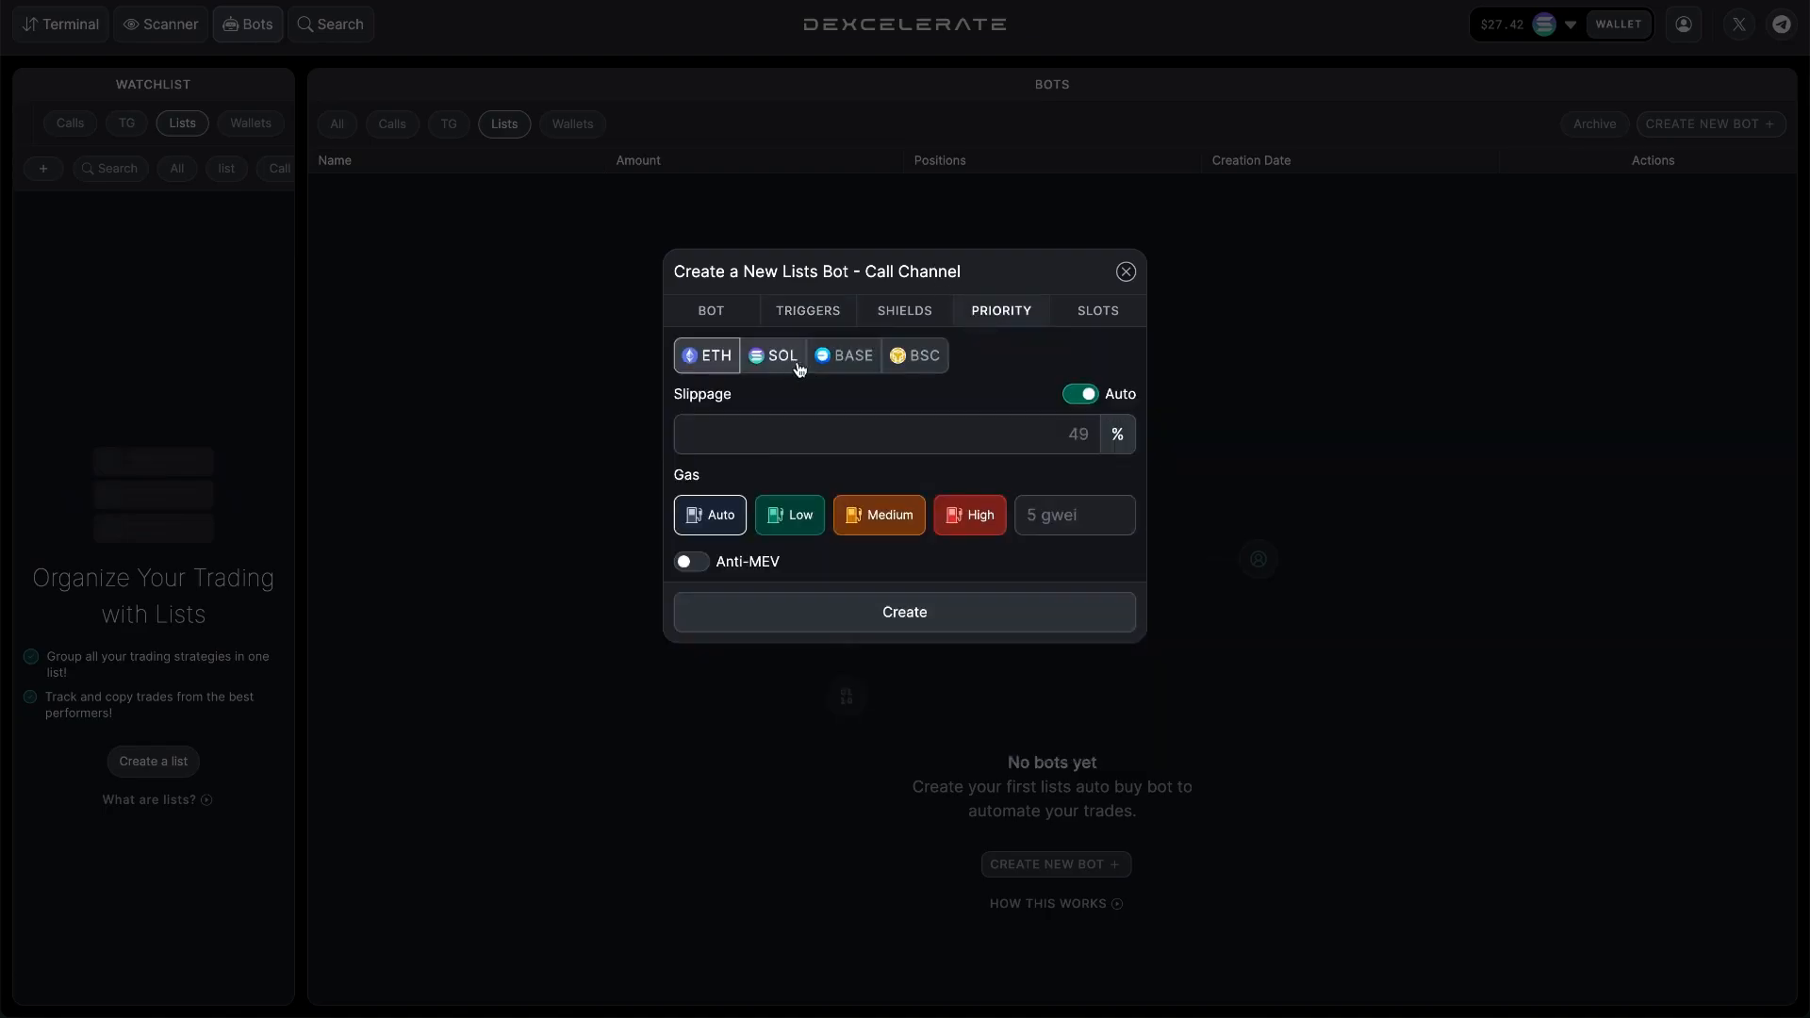
pyautogui.click(786, 524)
pyautogui.click(1070, 319)
pyautogui.click(1018, 316)
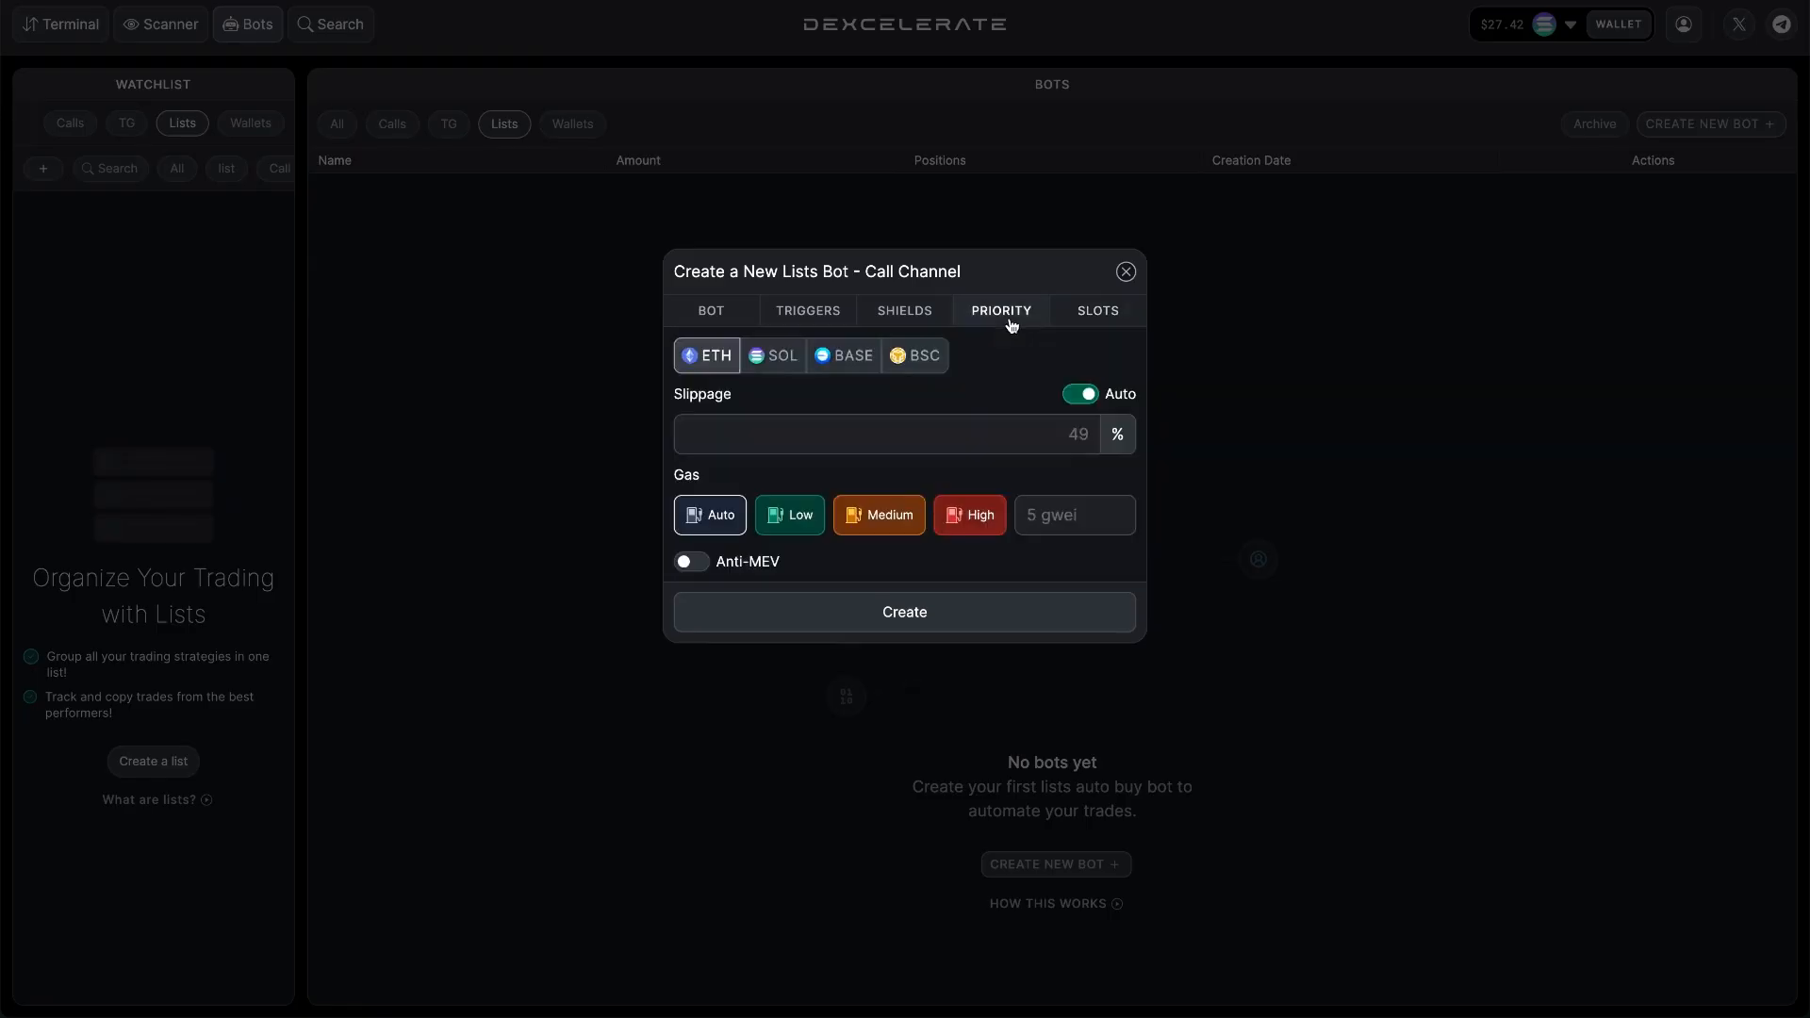
pyautogui.click(811, 313)
pyautogui.click(724, 319)
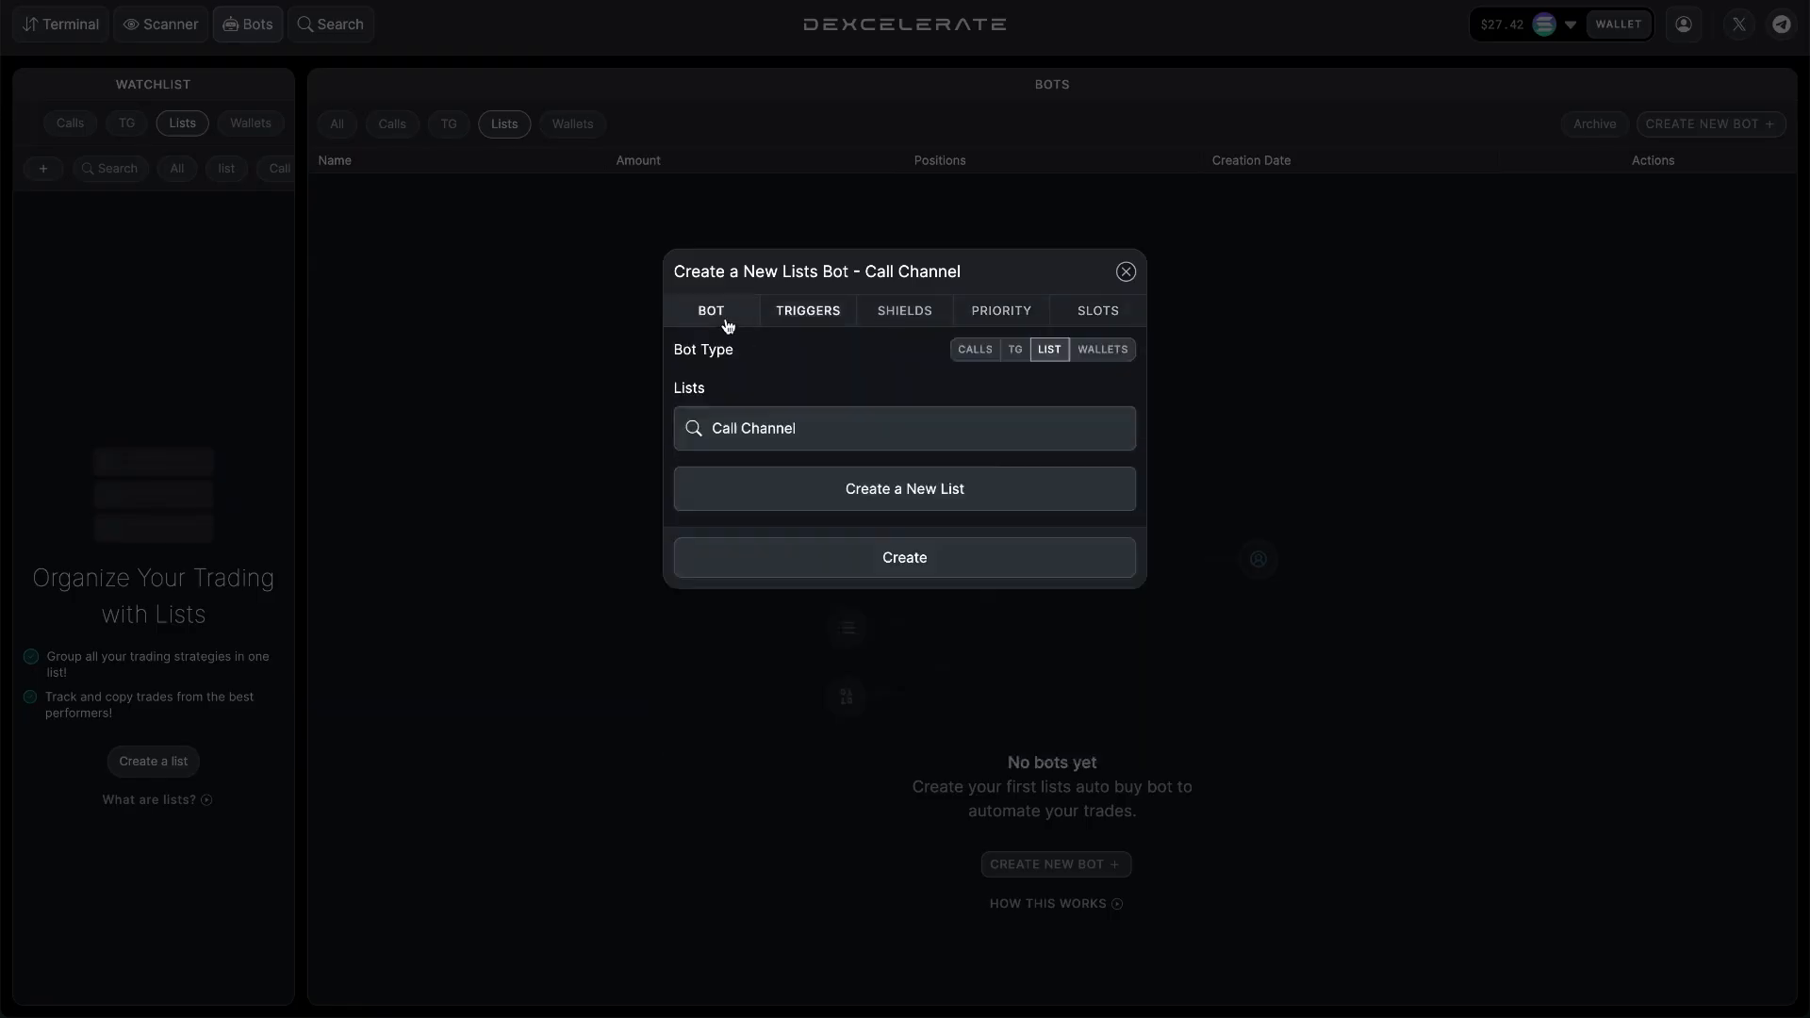
pyautogui.click(905, 564)
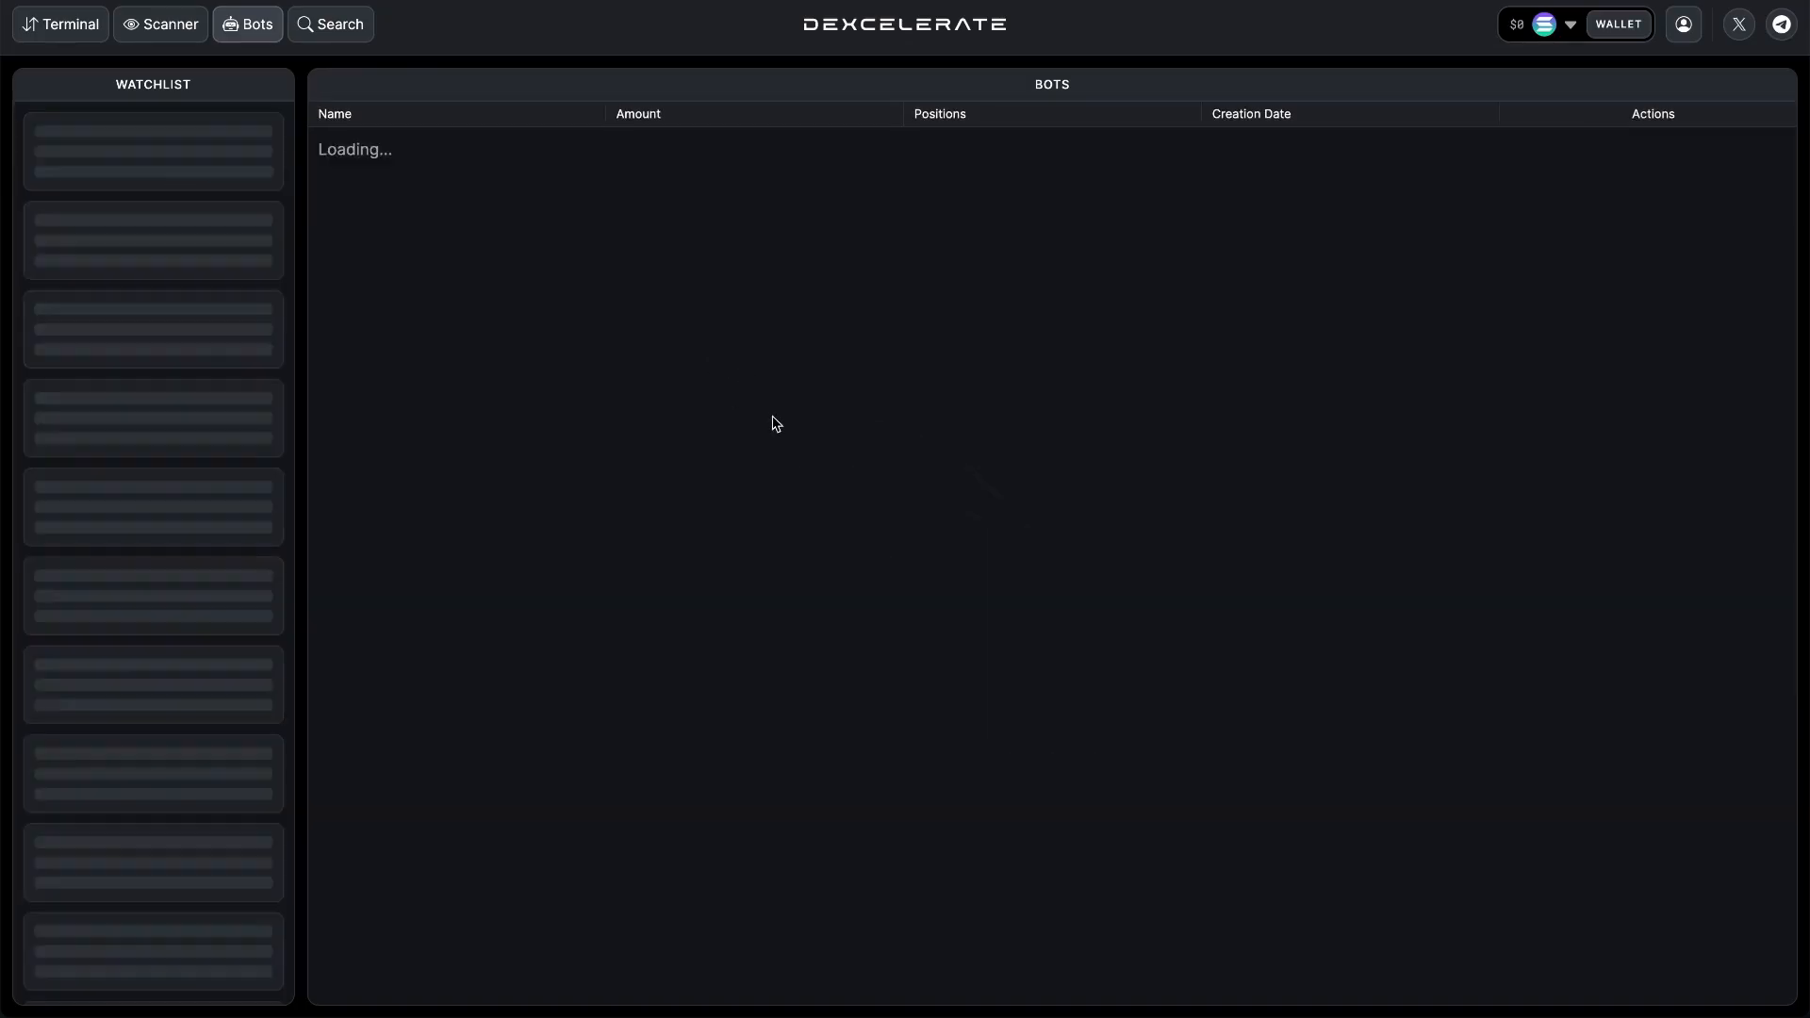
# Show the list bots and start another list-type bot based on the My strat list.
pyautogui.click(505, 128)
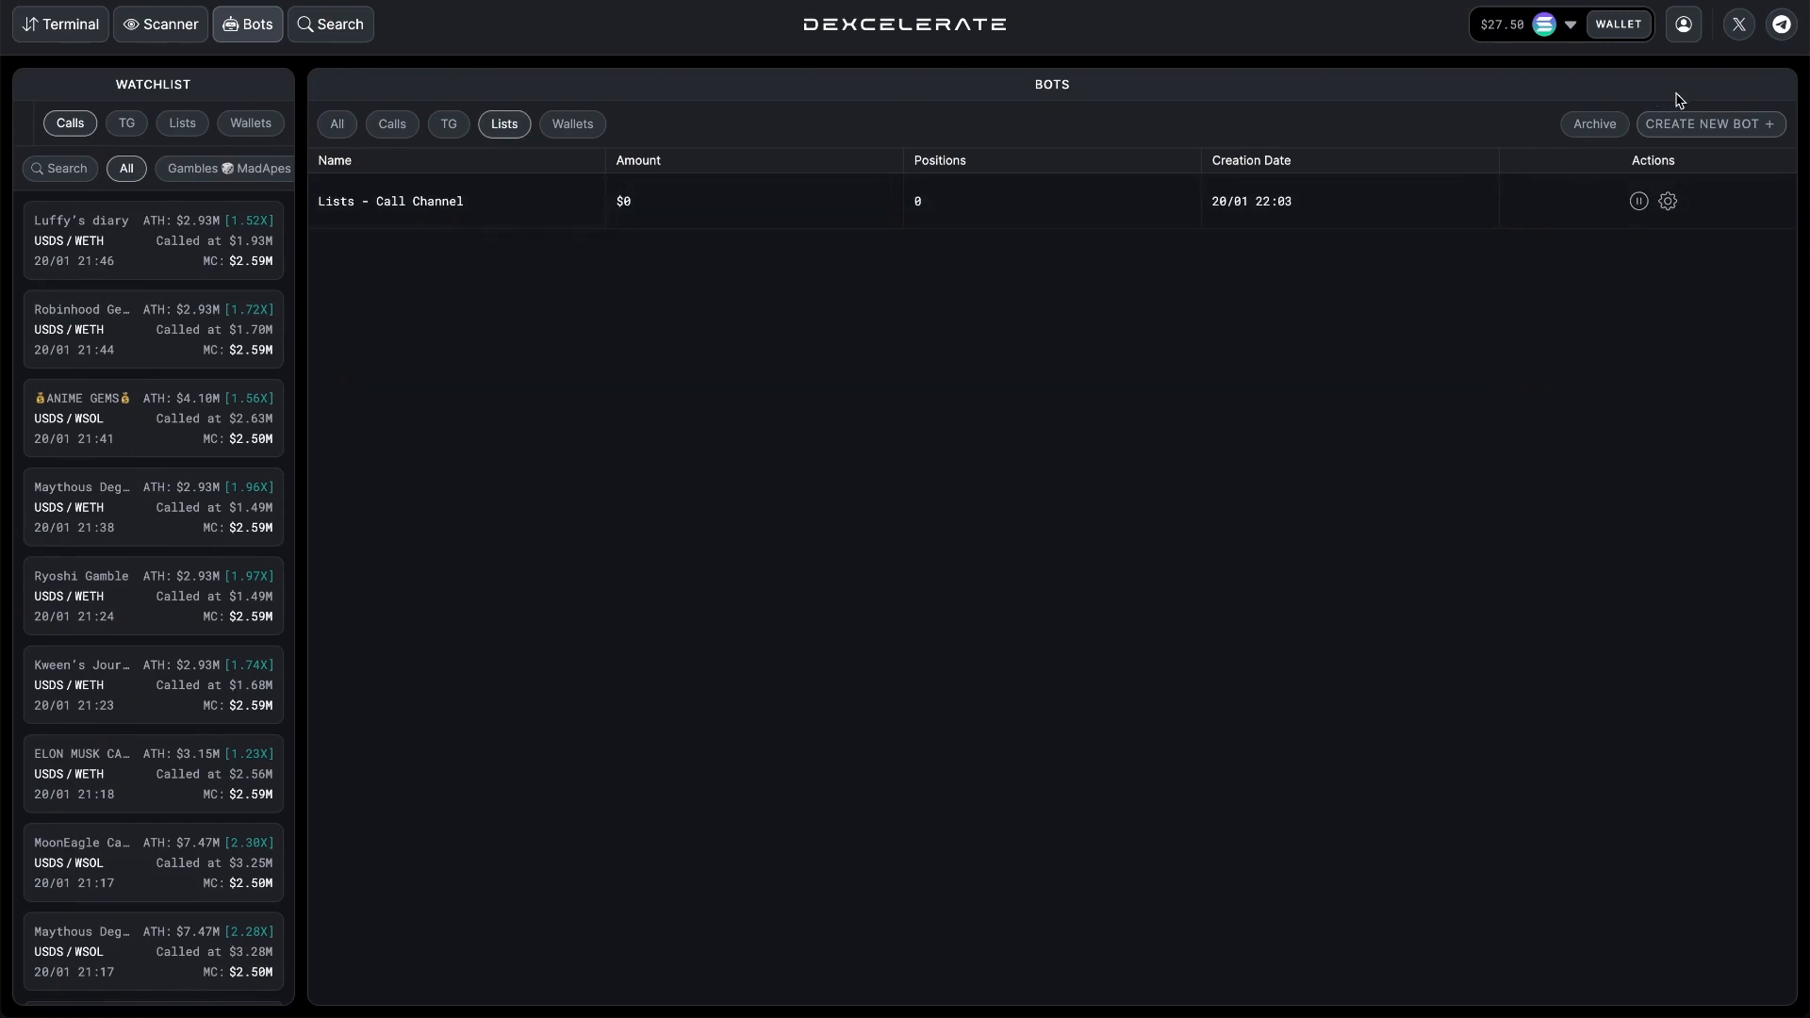
pyautogui.click(1674, 128)
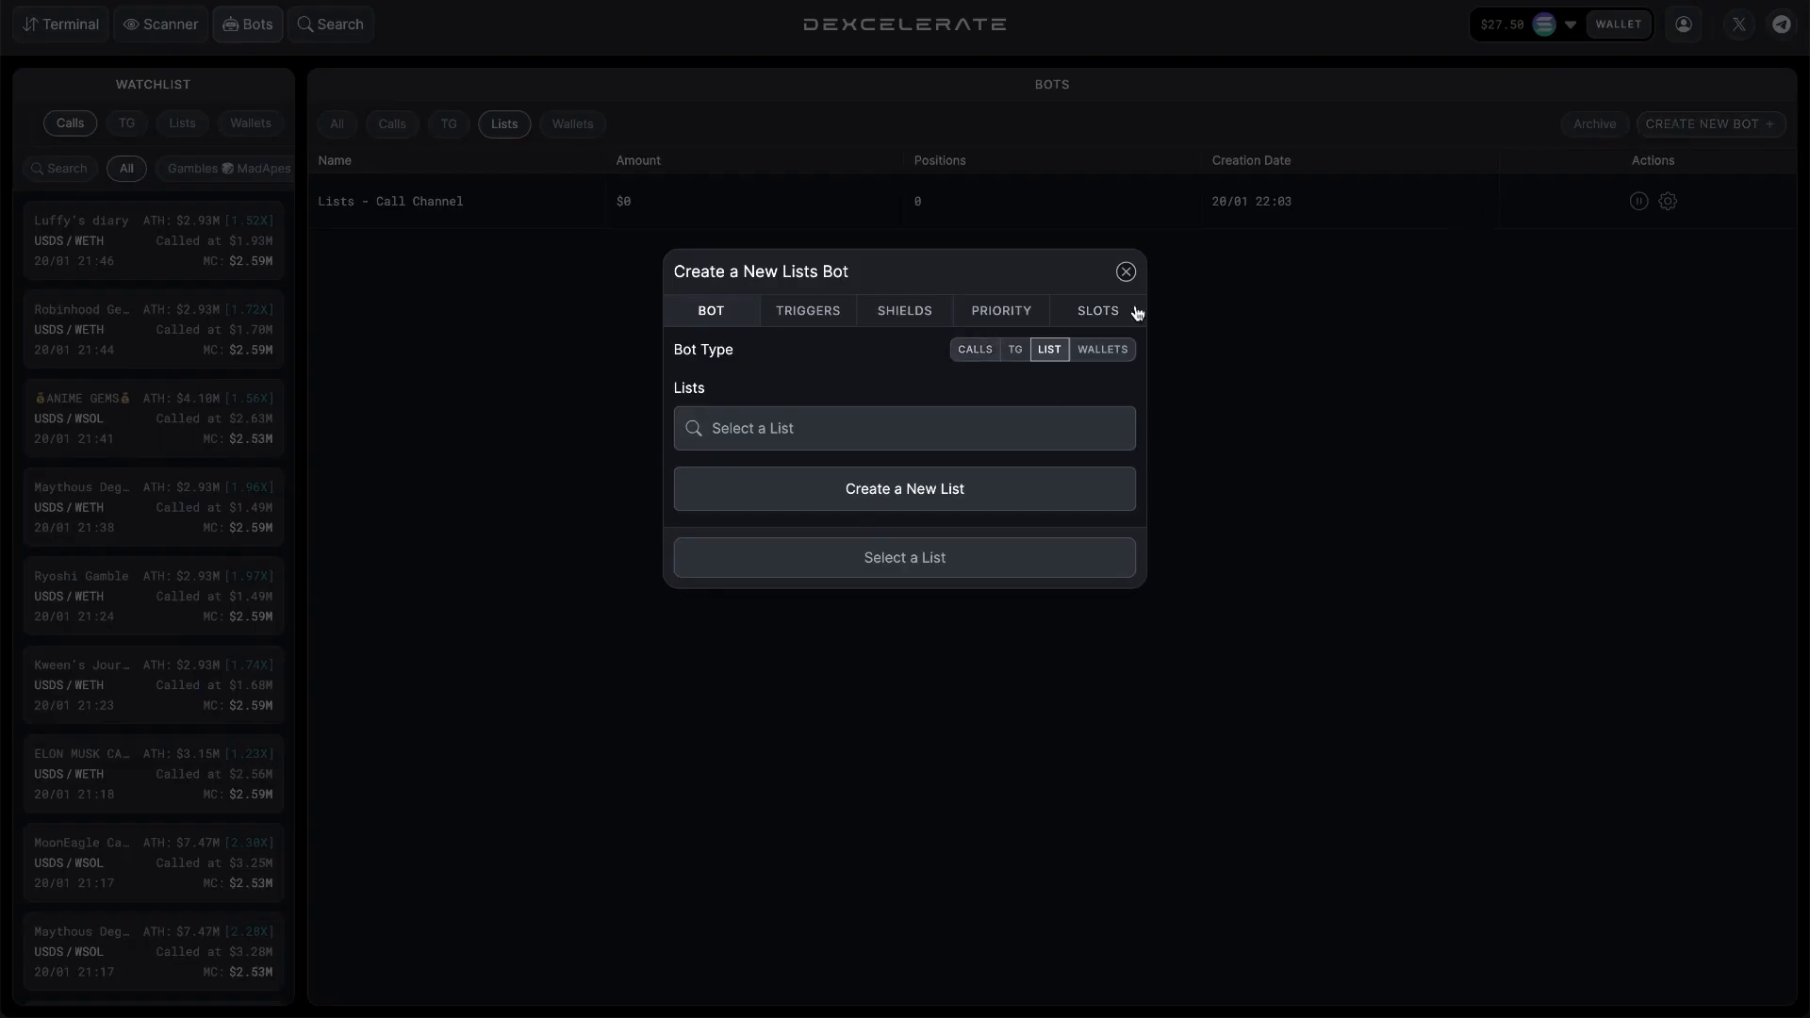
pyautogui.click(907, 429)
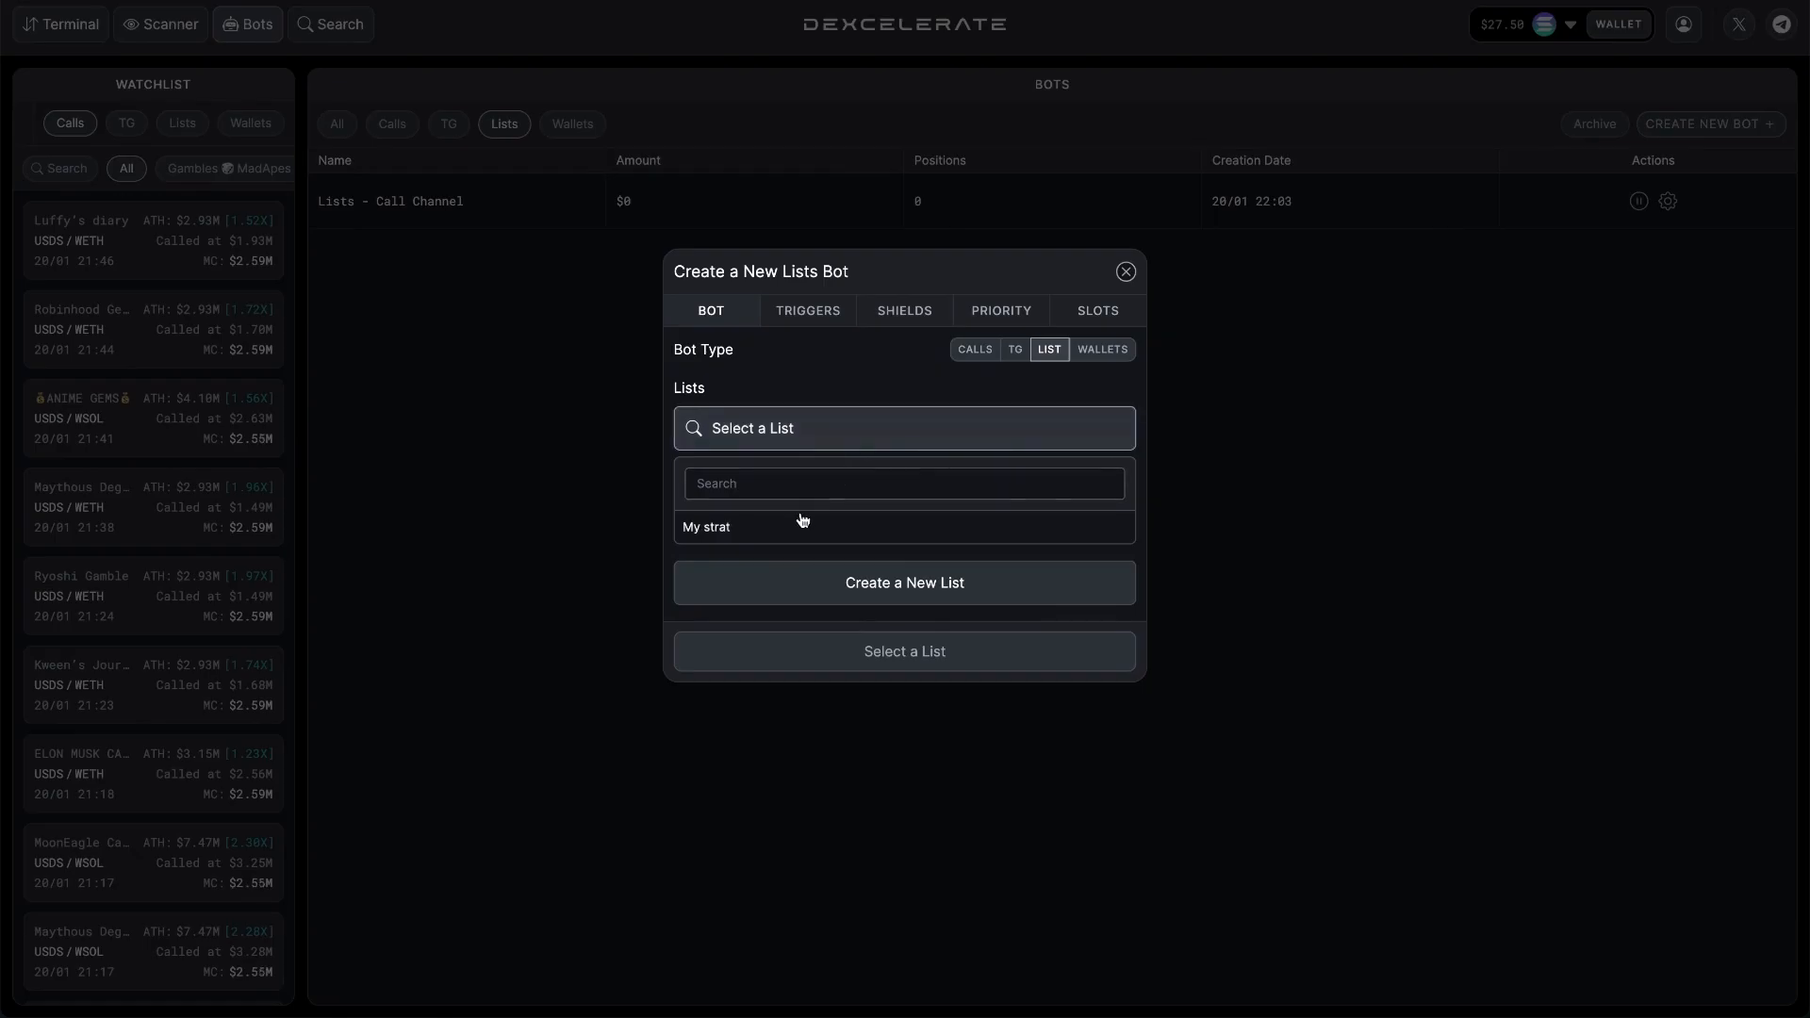
pyautogui.click(745, 533)
# Set the My strat bot's fixed buy amount to 0.1 WSOL.
pyautogui.click(811, 314)
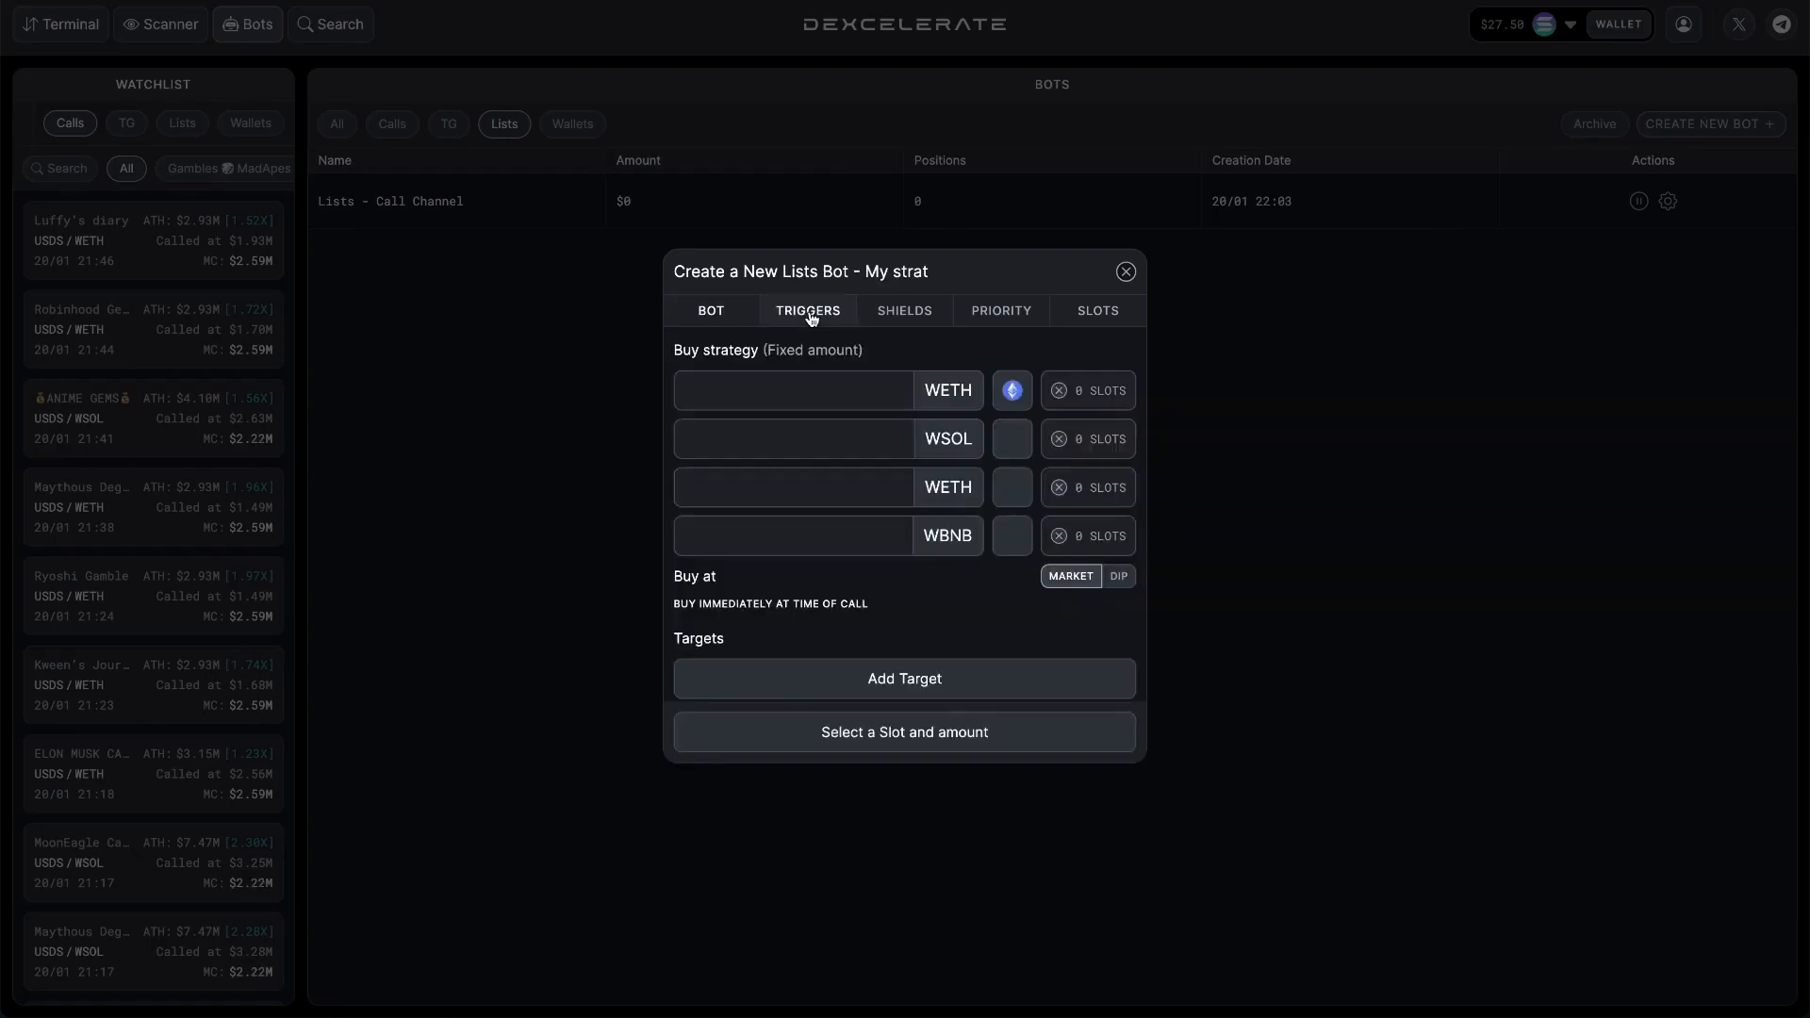
pyautogui.click(833, 435)
pyautogui.write('0.1')
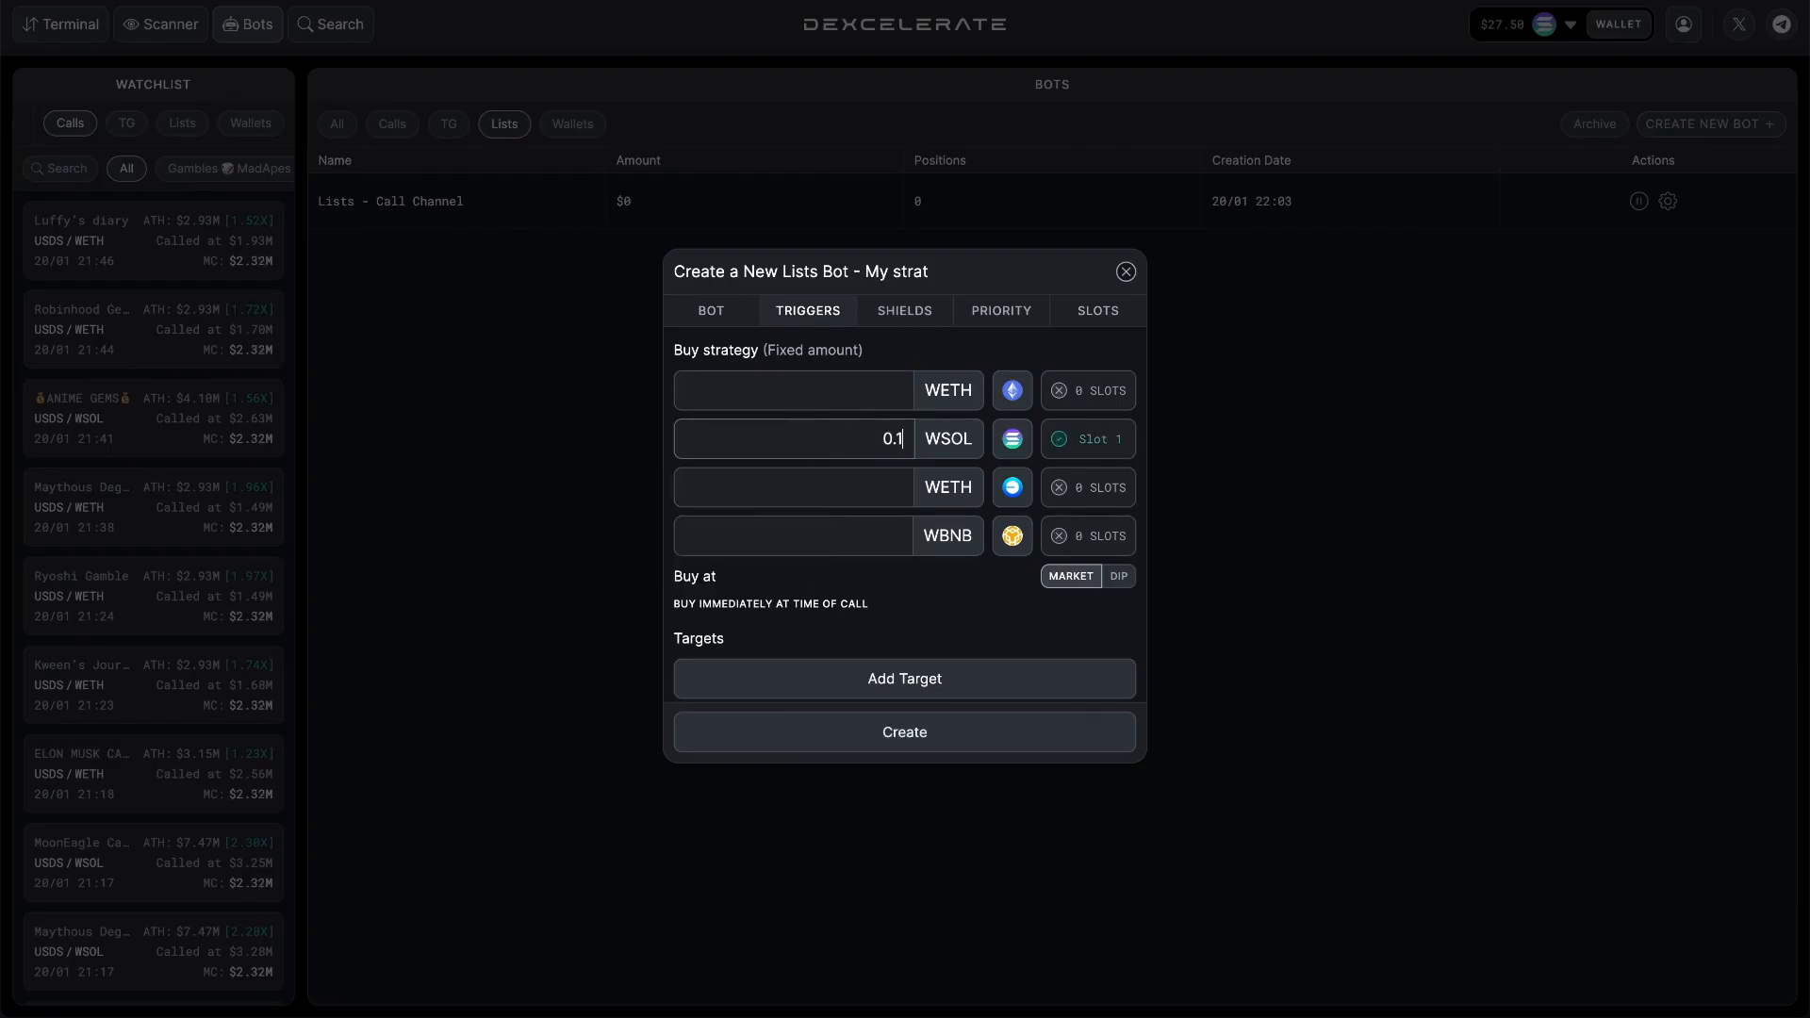
pyautogui.scroll(-1, 945, 601)
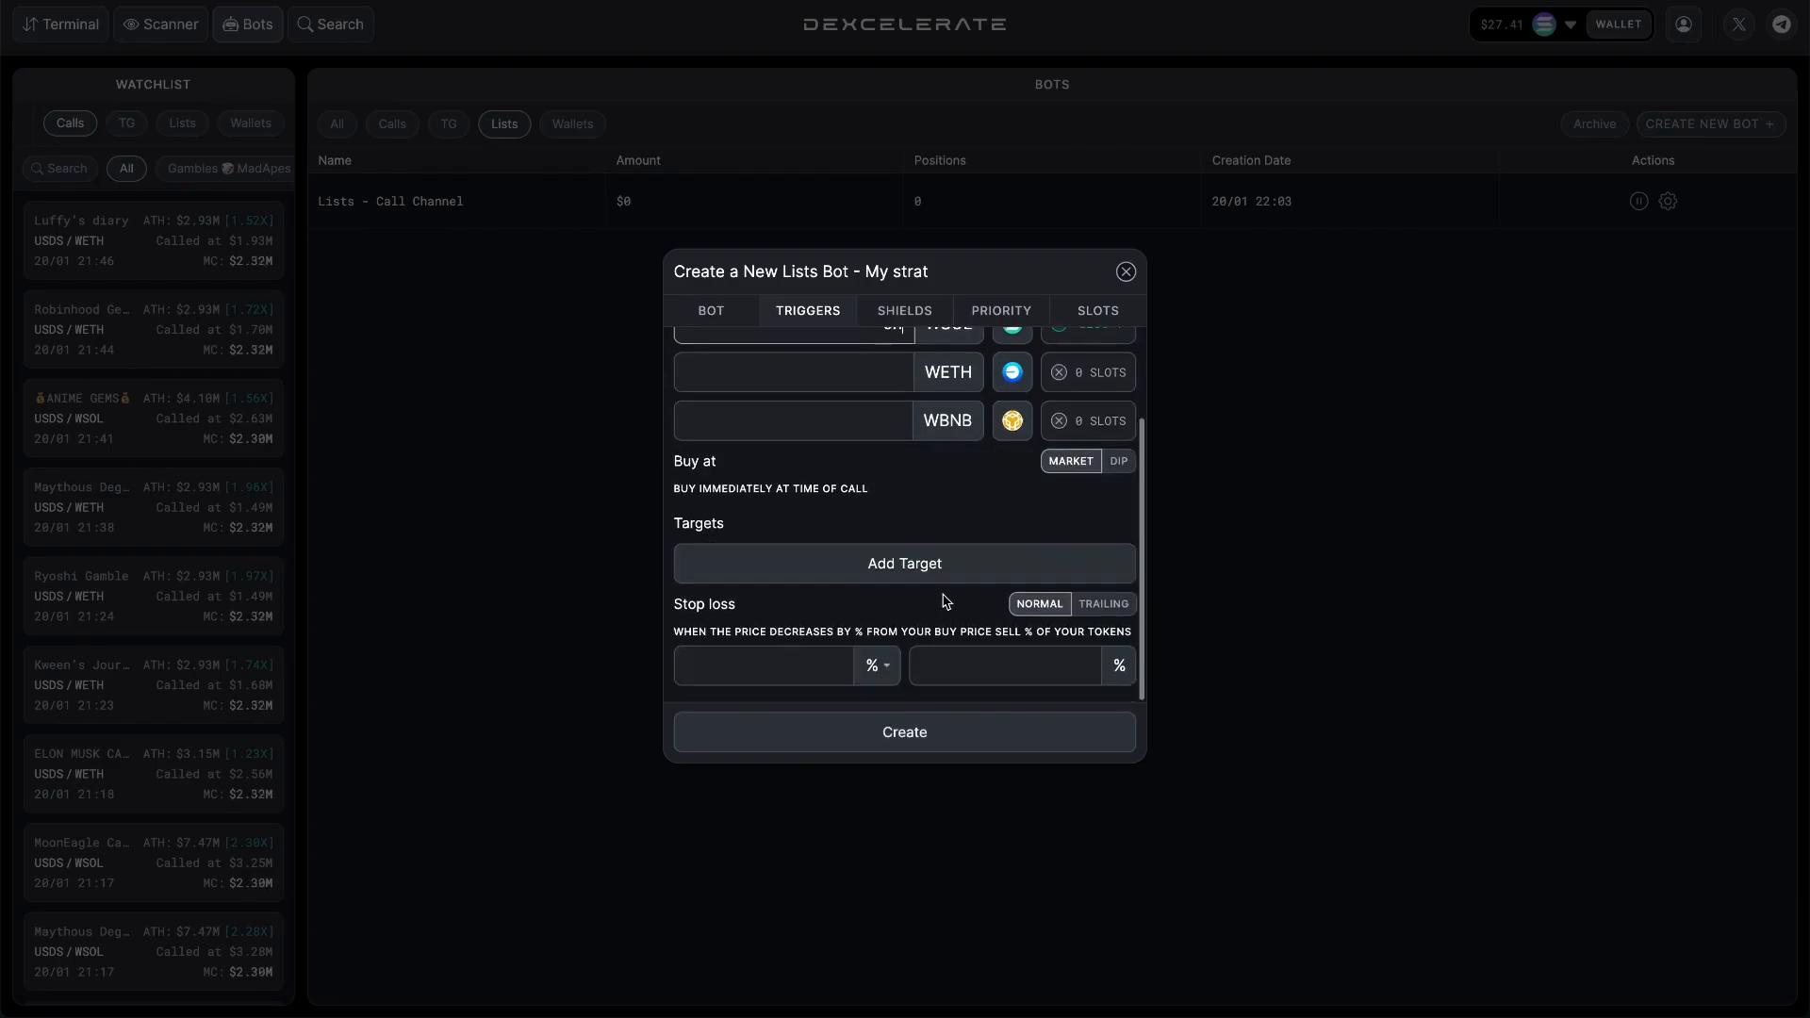
# Add a first target that sells 50% of the tokens when the price increases by 100%.
pyautogui.click(808, 661)
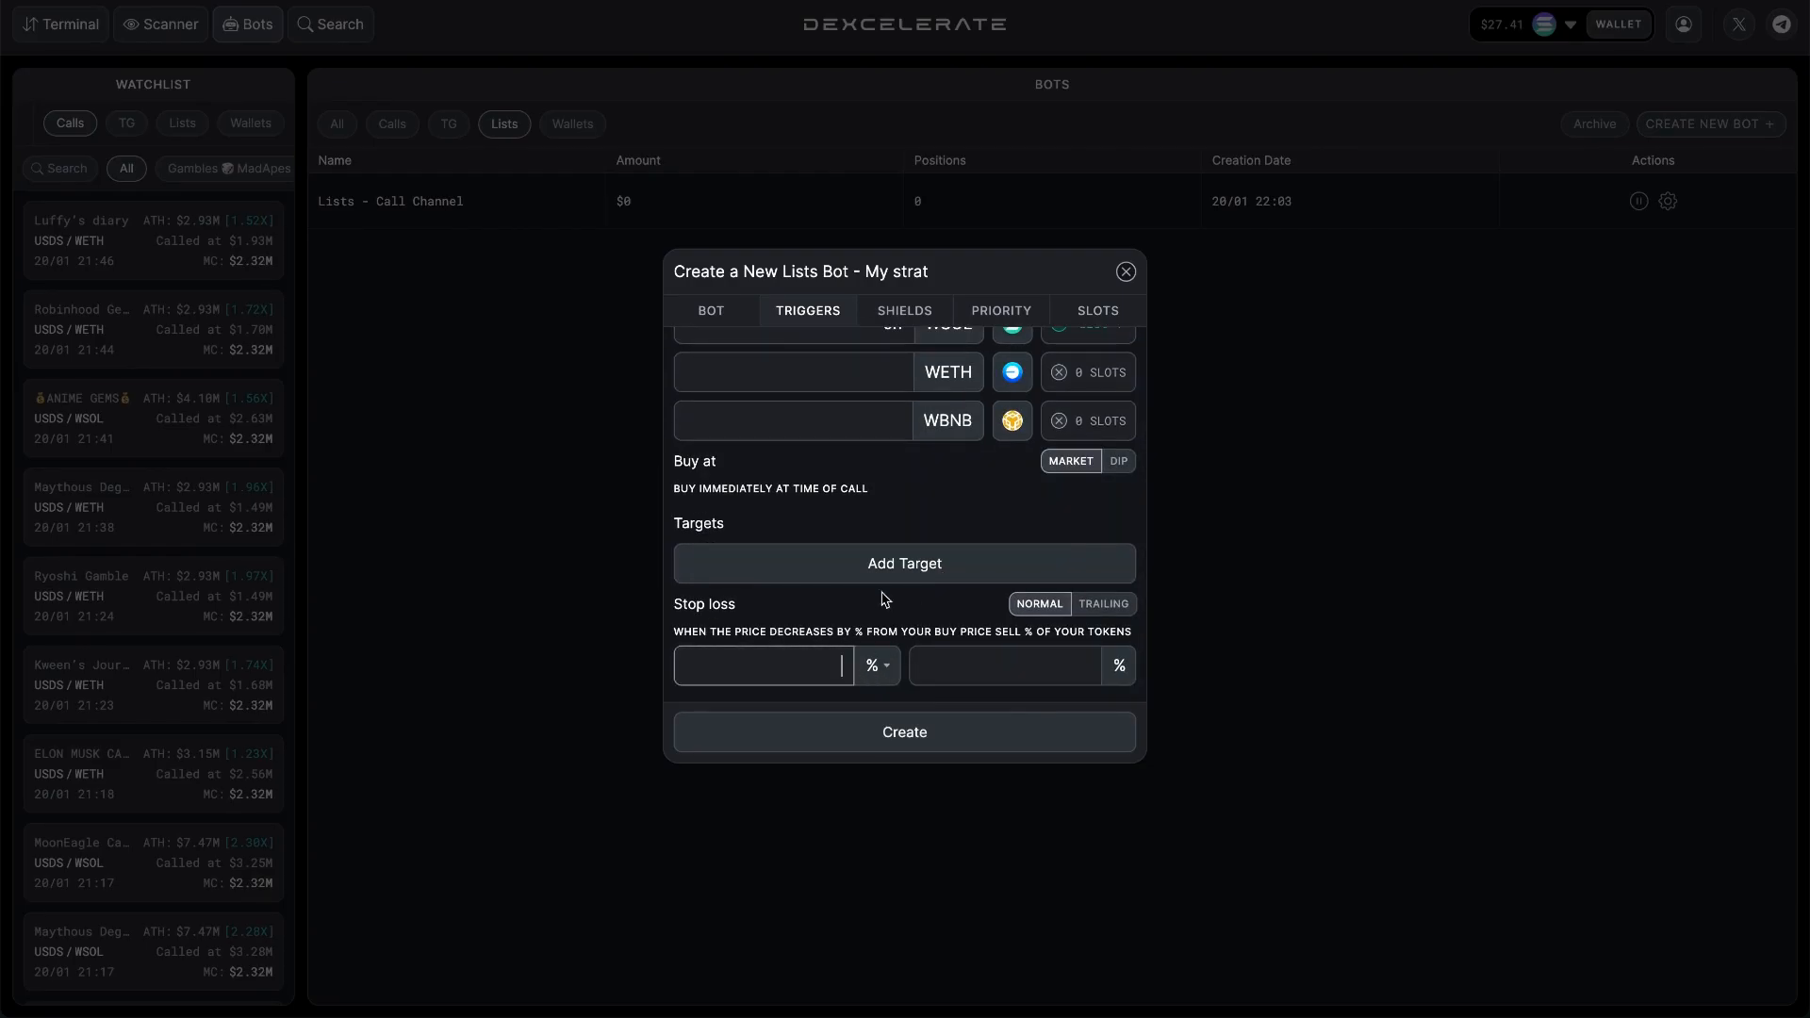
pyautogui.click(894, 564)
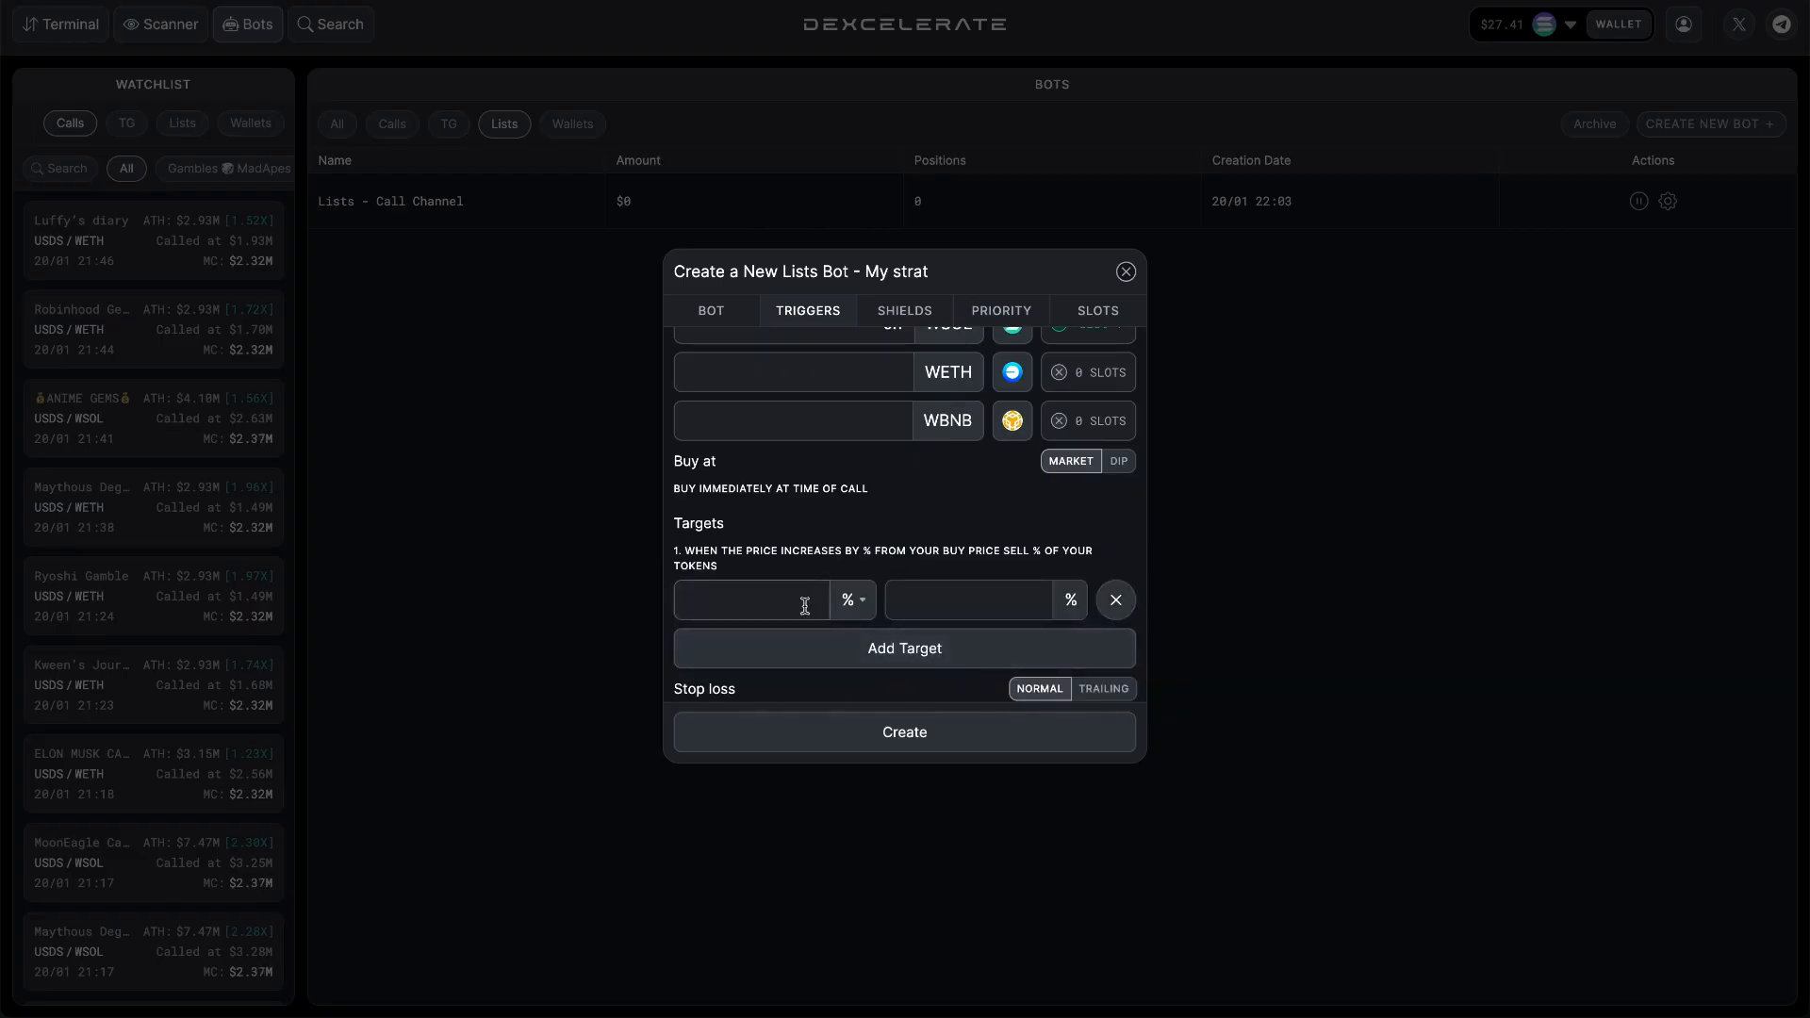
pyautogui.write('100')
pyautogui.click(904, 599)
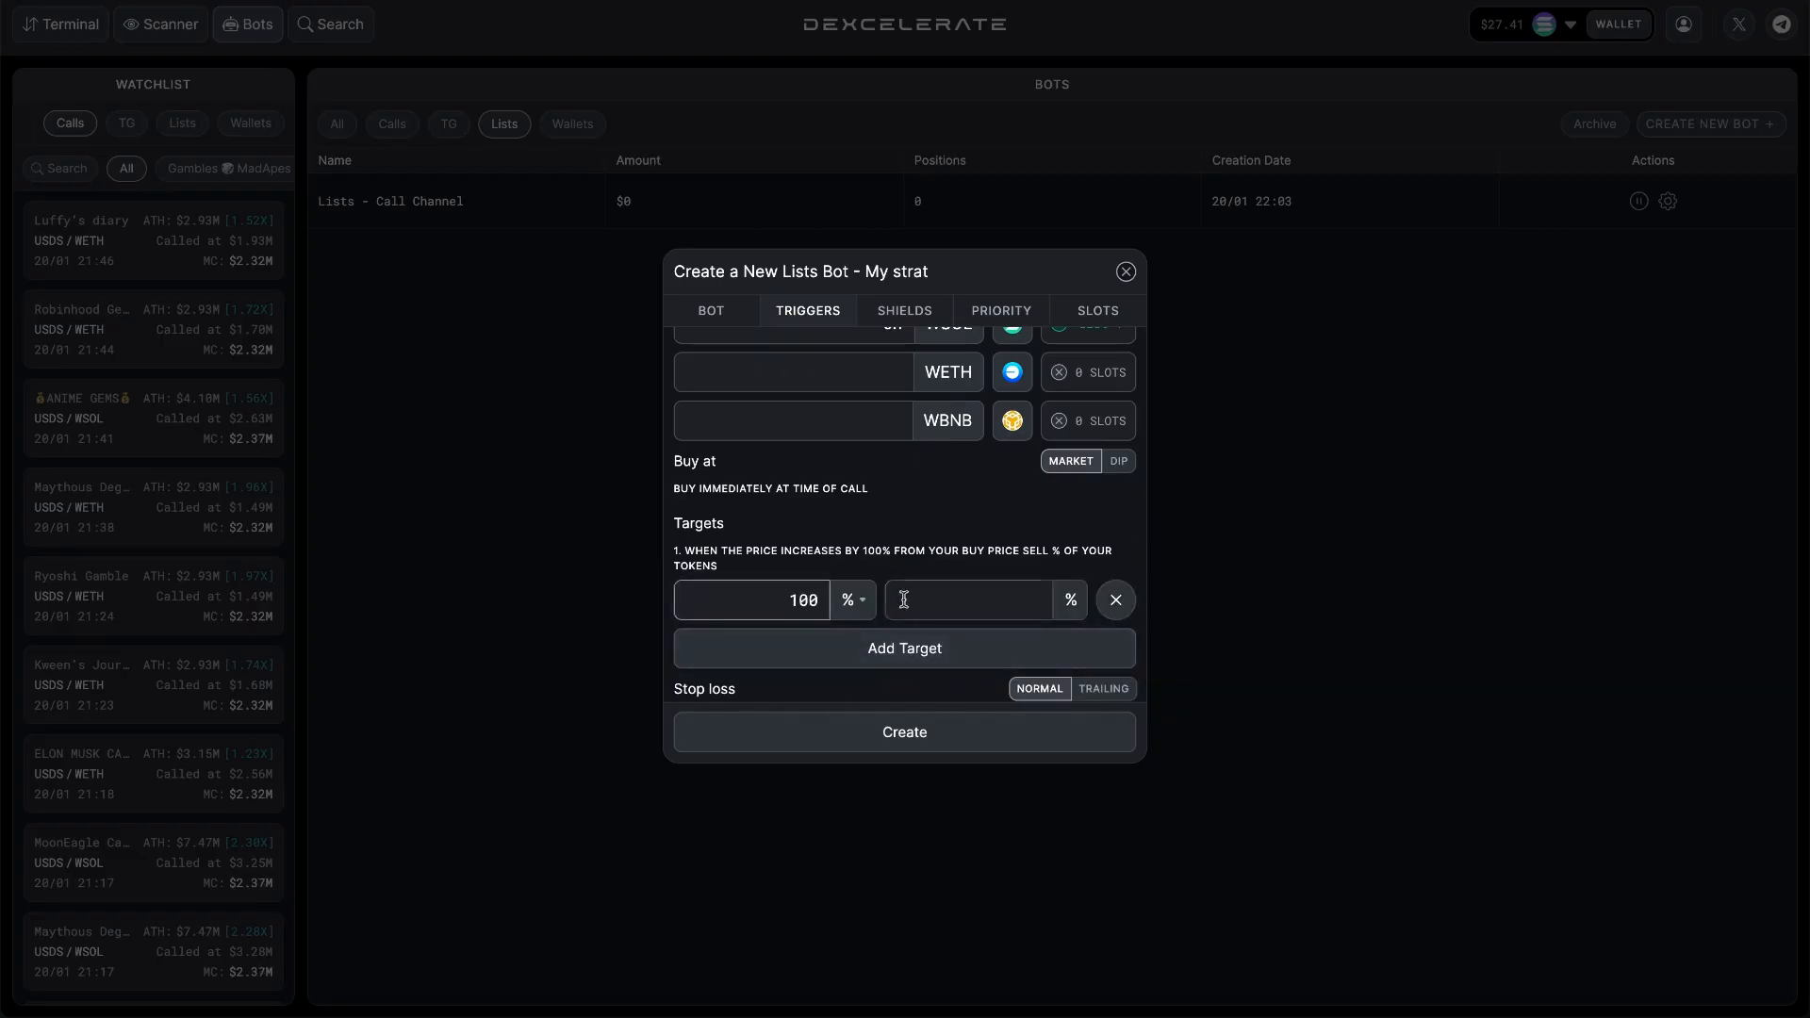
pyautogui.write('50')
# Add a second target that sells 50% of the tokens when the price increases by 200%.
pyautogui.click(896, 648)
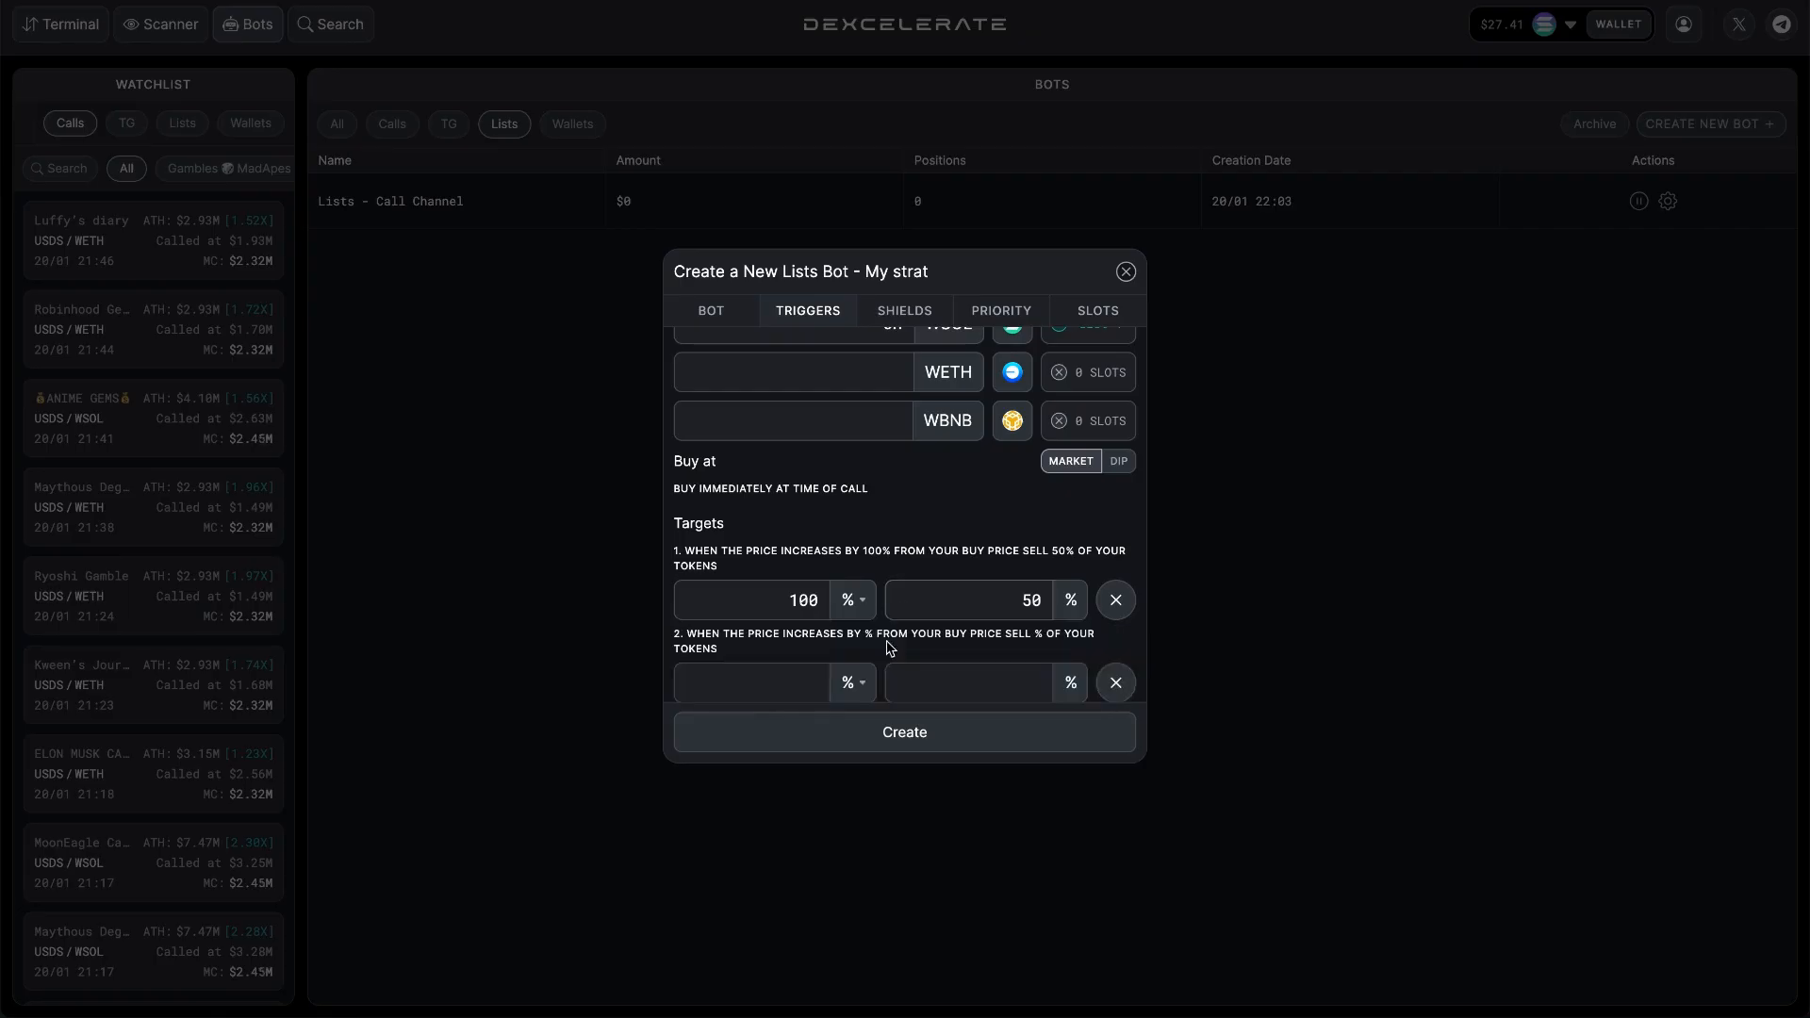
pyautogui.click(809, 682)
pyautogui.write('200')
pyautogui.click(966, 689)
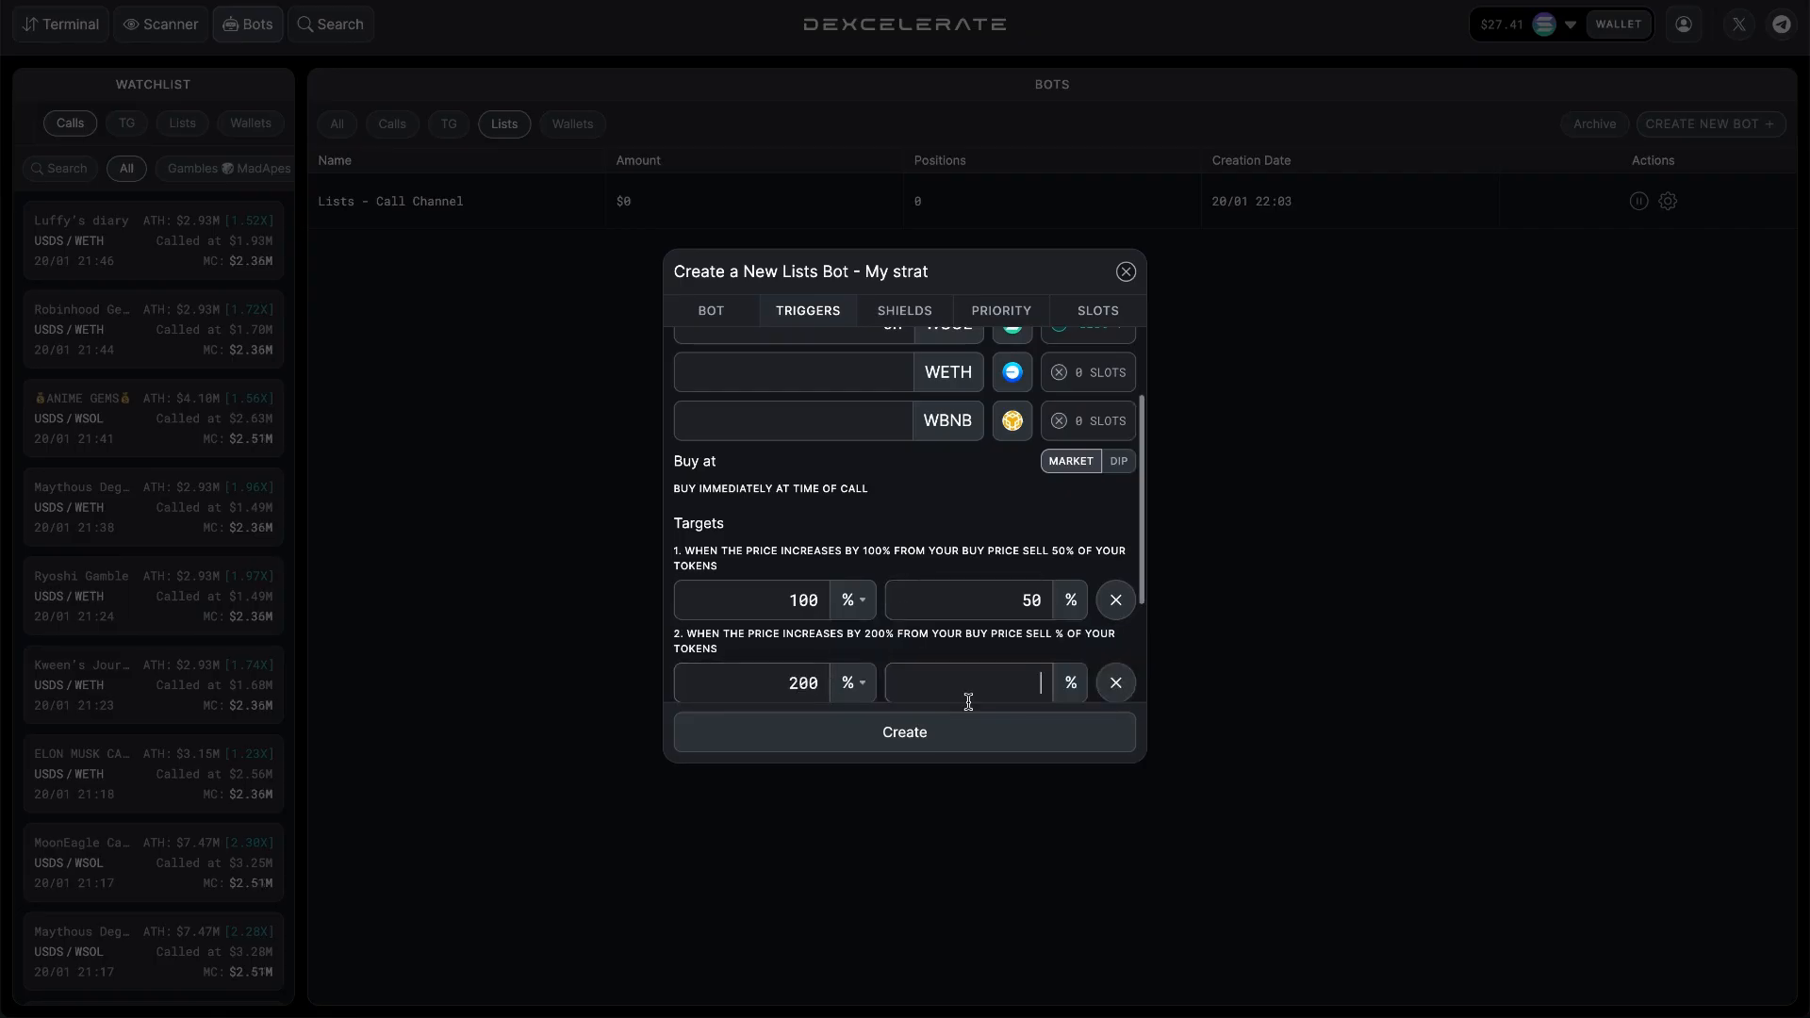
pyautogui.write('50')
# Set a normal stop loss that sells 100% of the tokens when the price decreases by 35%.
pyautogui.scroll(-2, 967, 580)
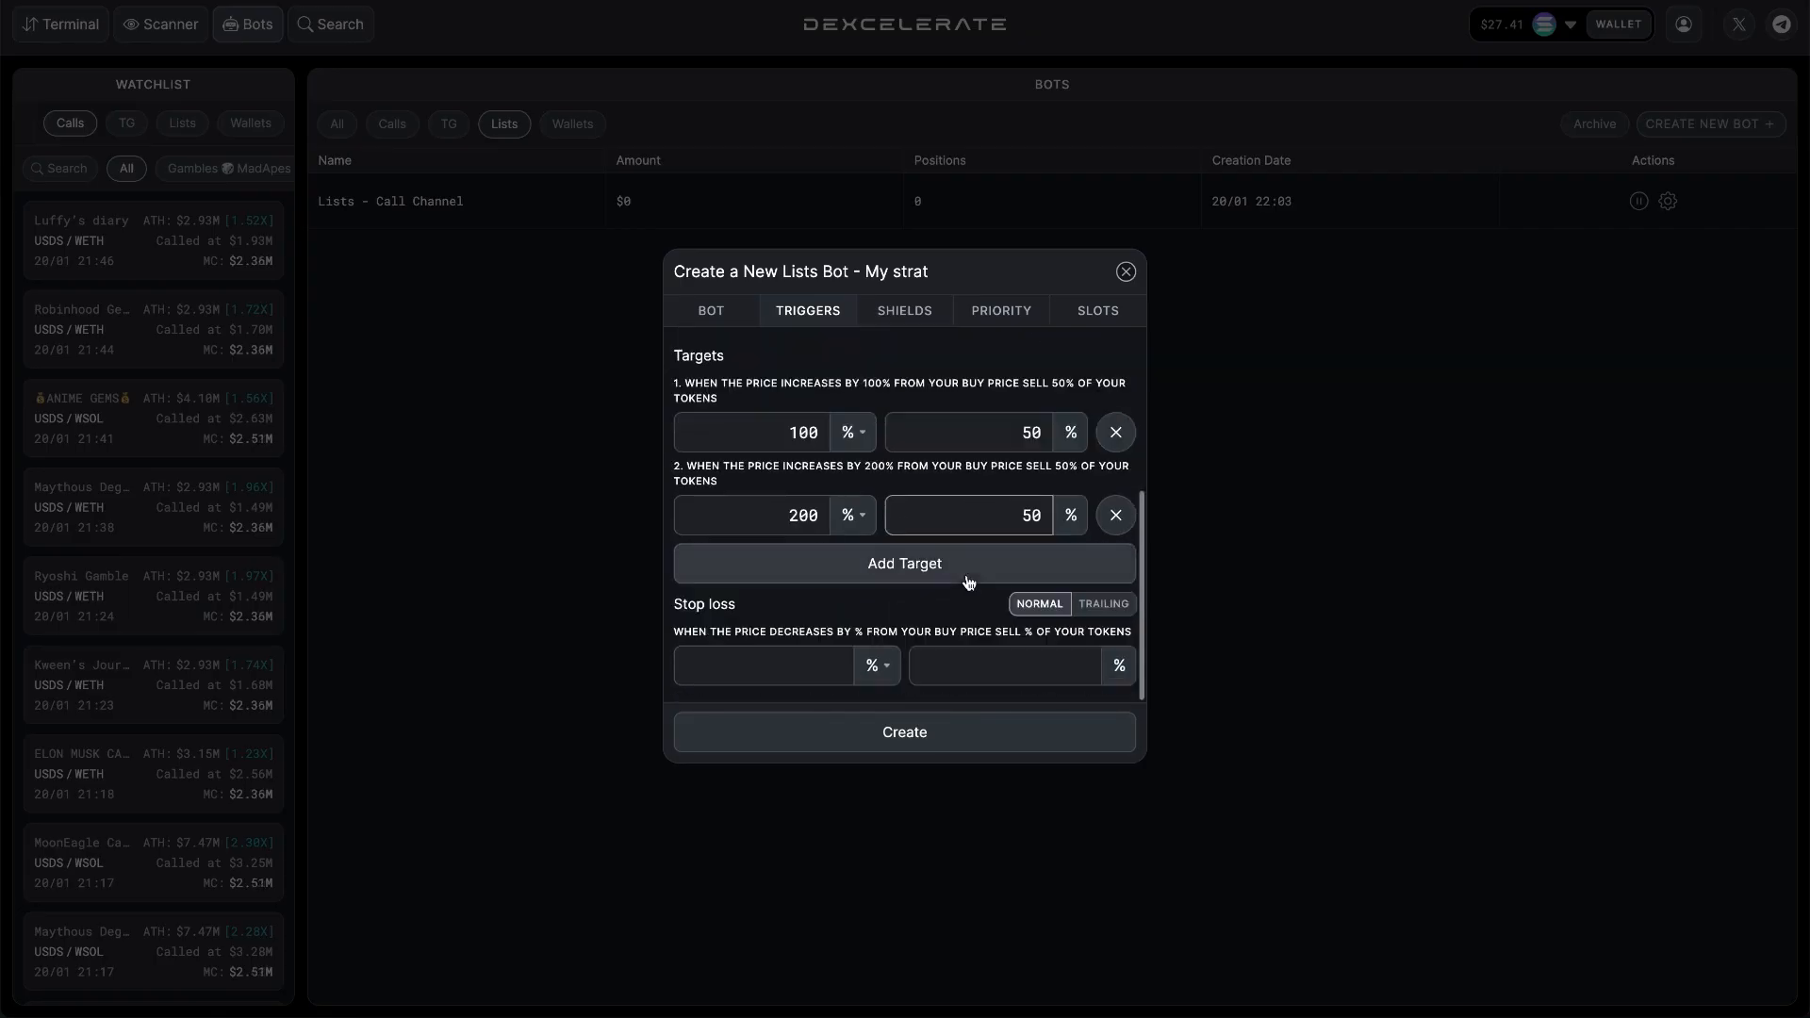
pyautogui.click(839, 666)
pyautogui.write('35')
pyautogui.click(943, 681)
pyautogui.write('100')
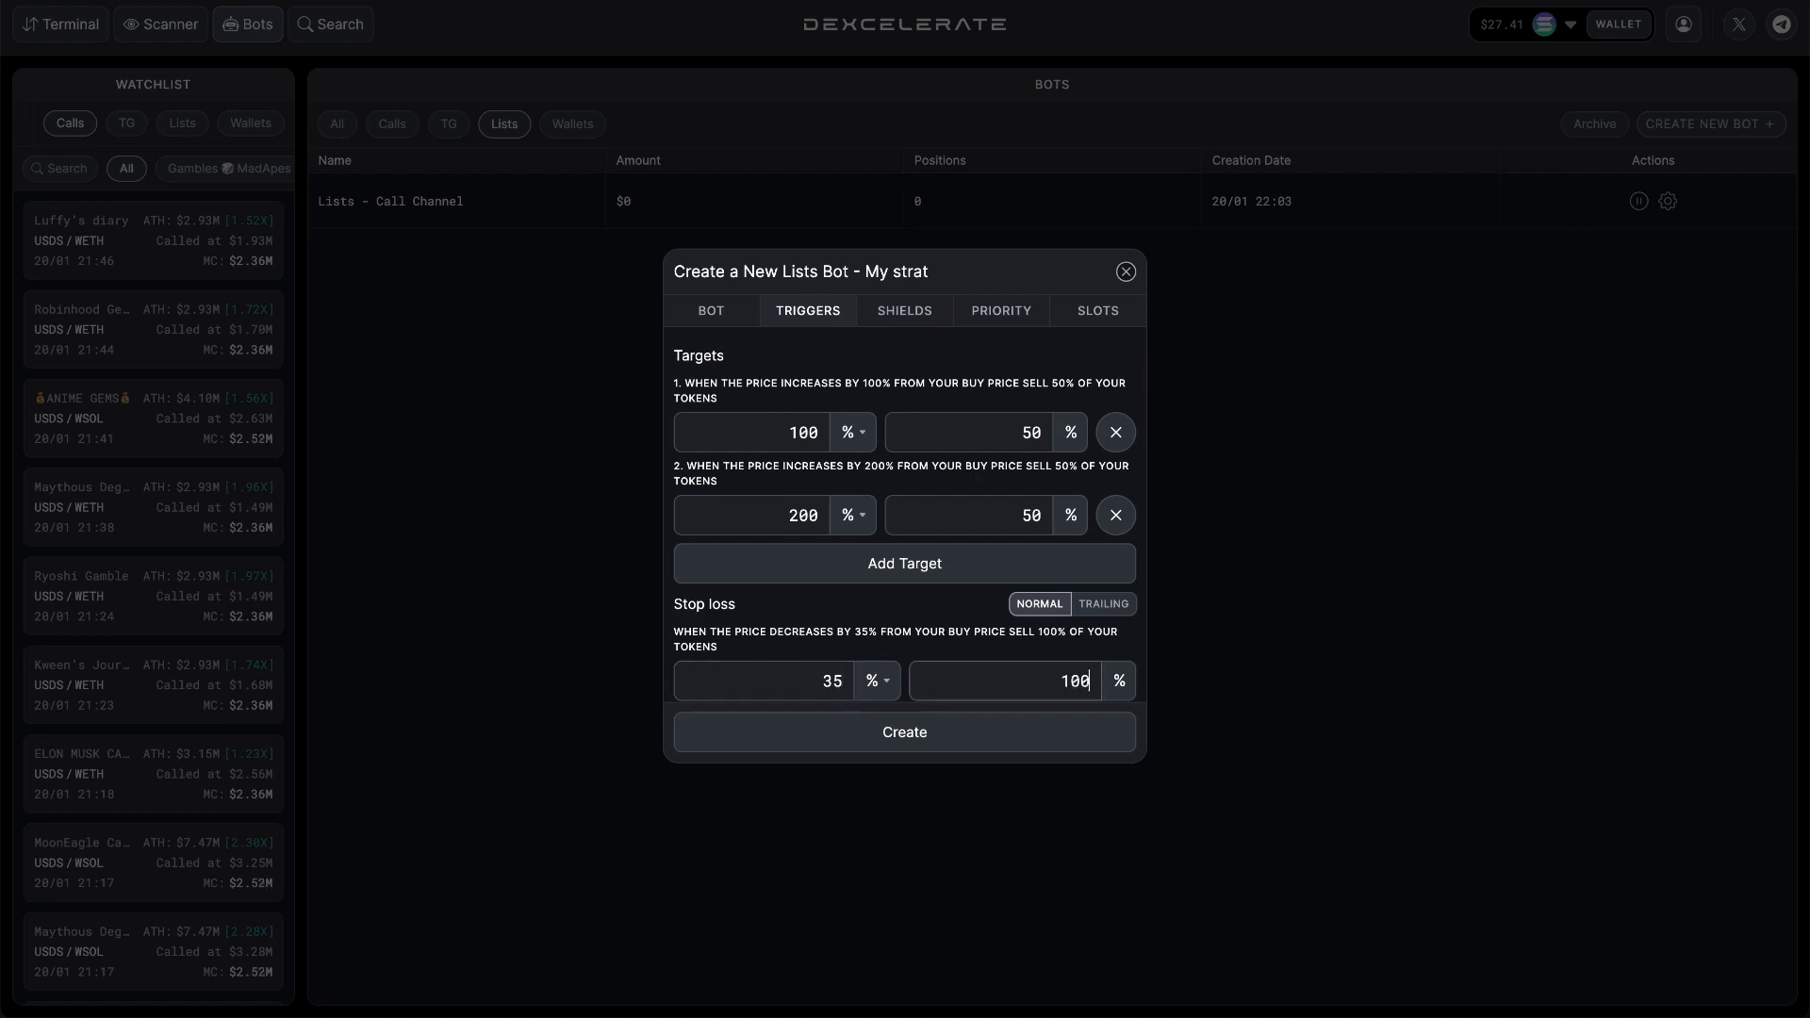
# Choose Low gas for SOL in the priority settings and create the My strat bot.
pyautogui.click(981, 309)
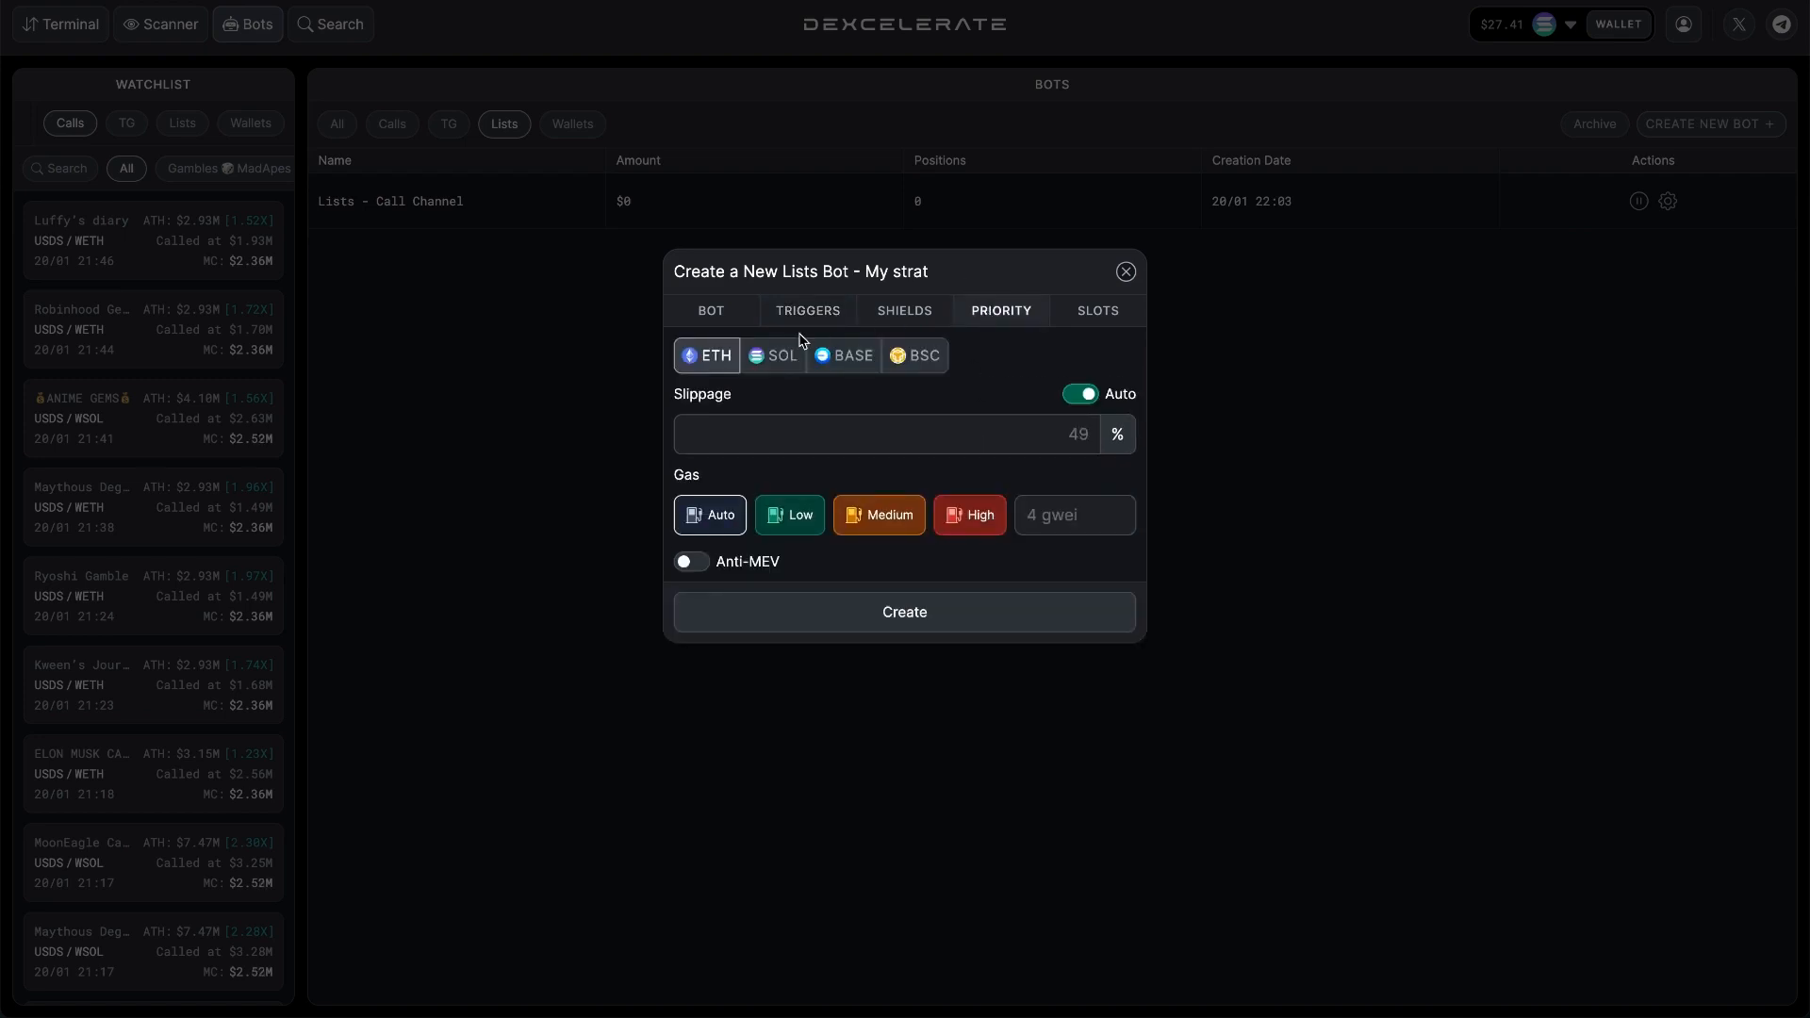
pyautogui.click(778, 355)
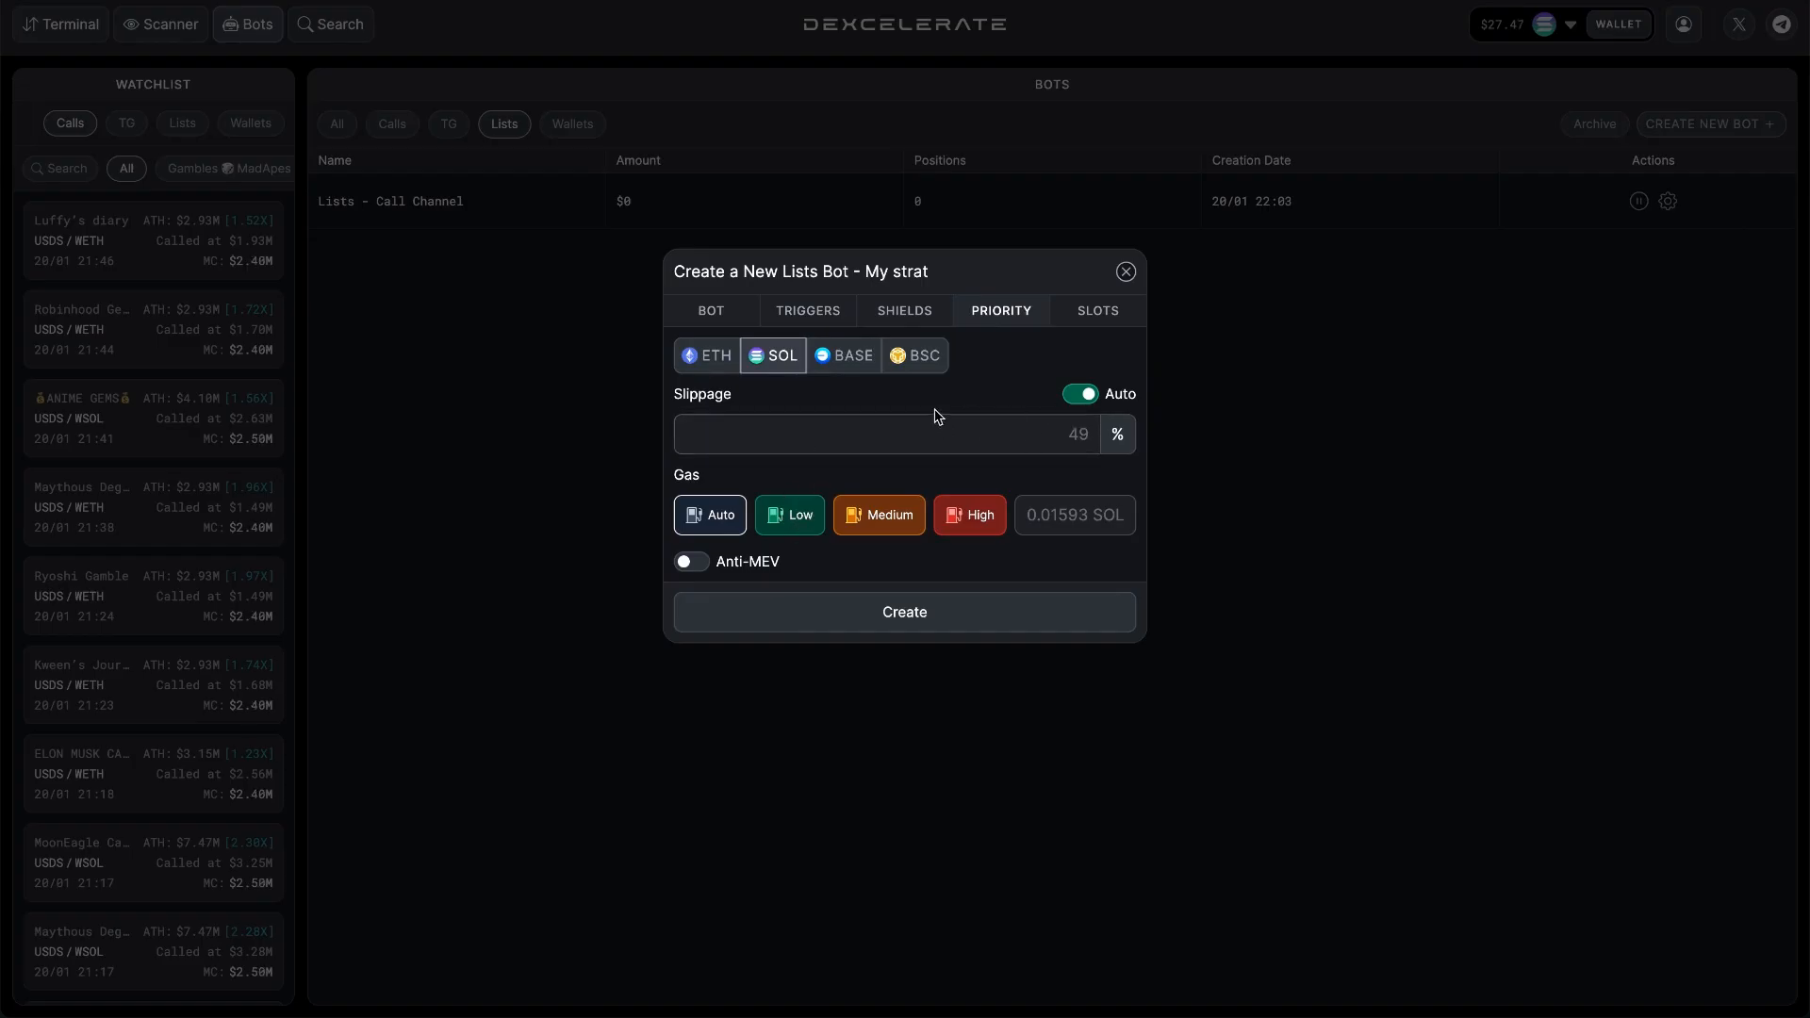
pyautogui.click(799, 519)
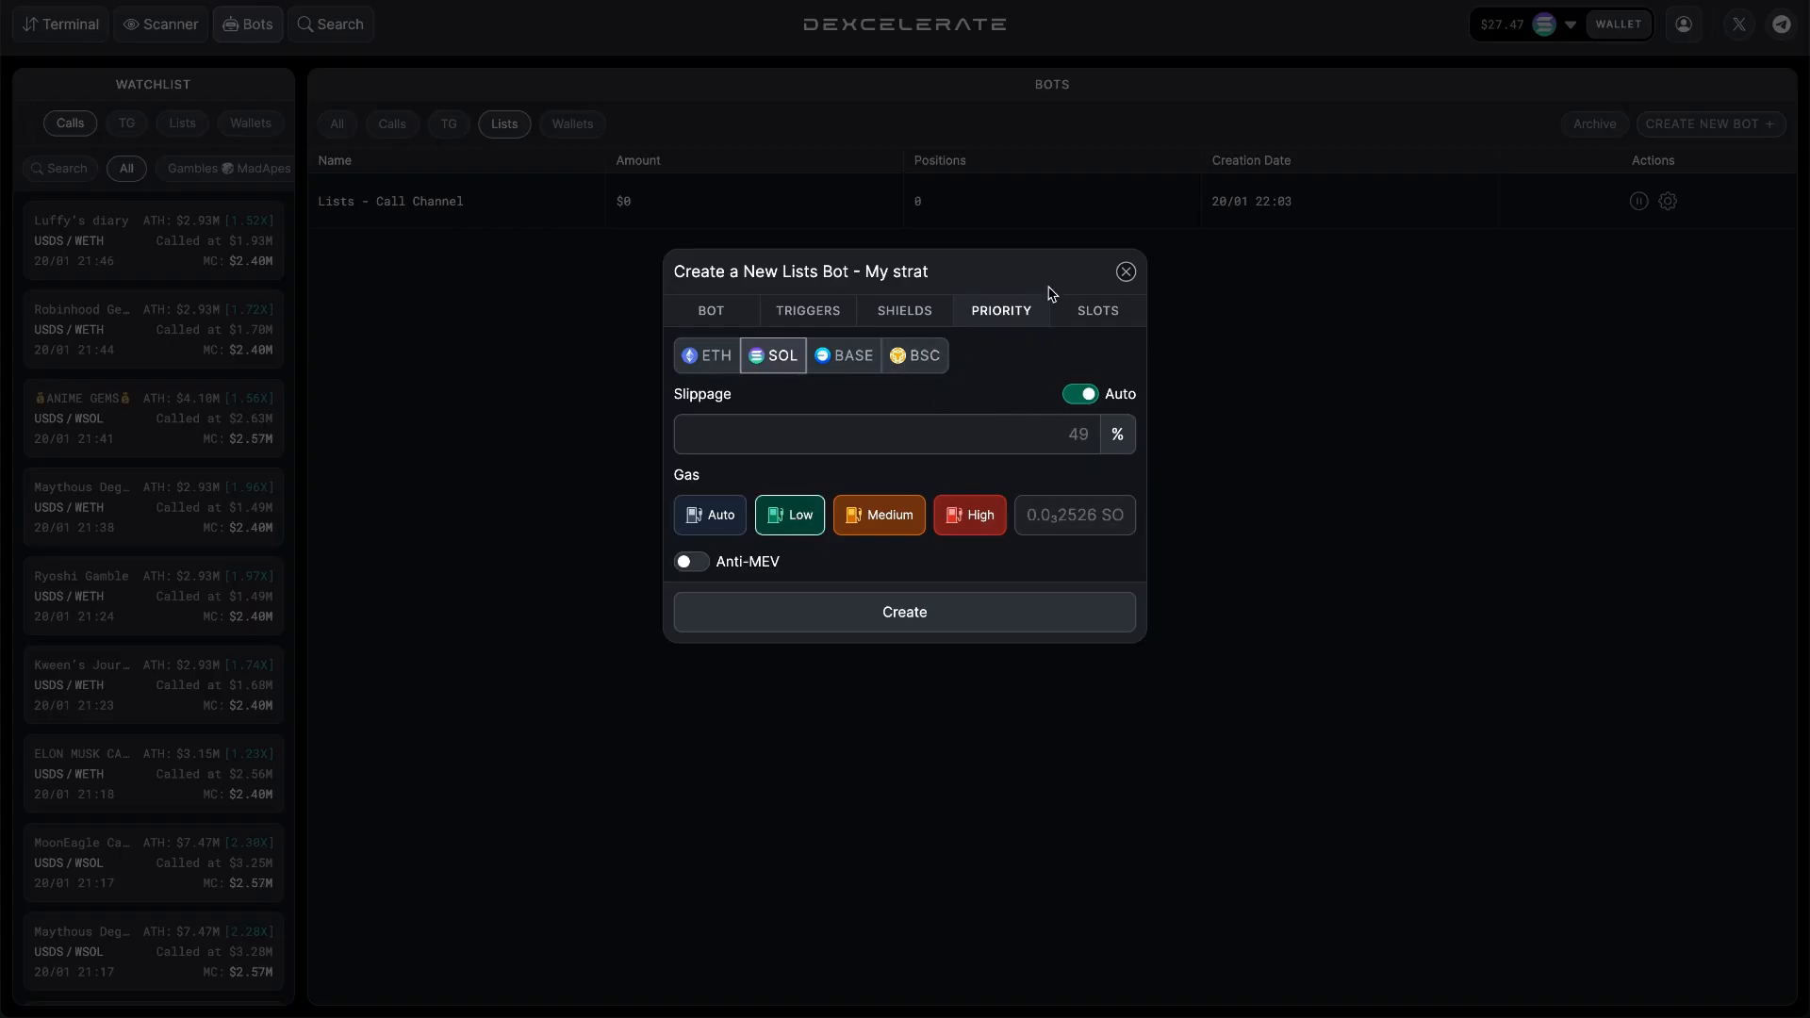
pyautogui.click(913, 608)
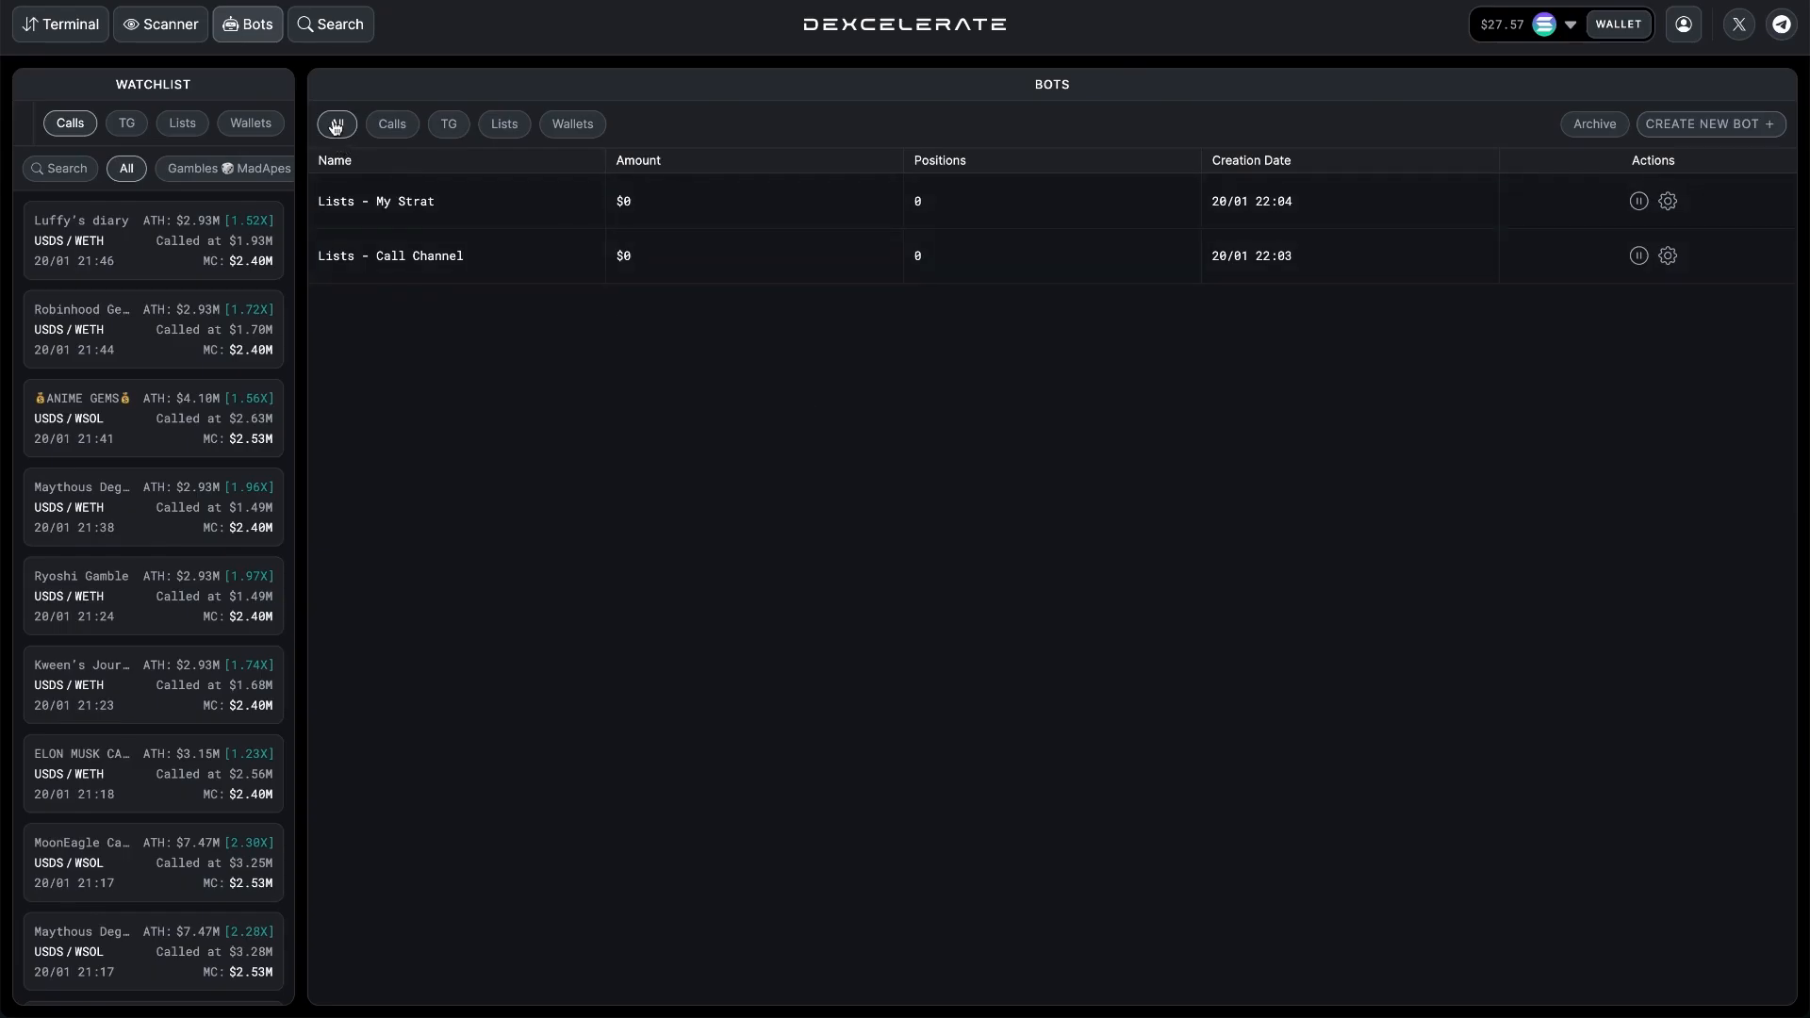
# Show the list bots and review the auto-buy settings of the My strat bot.
pyautogui.click(452, 134)
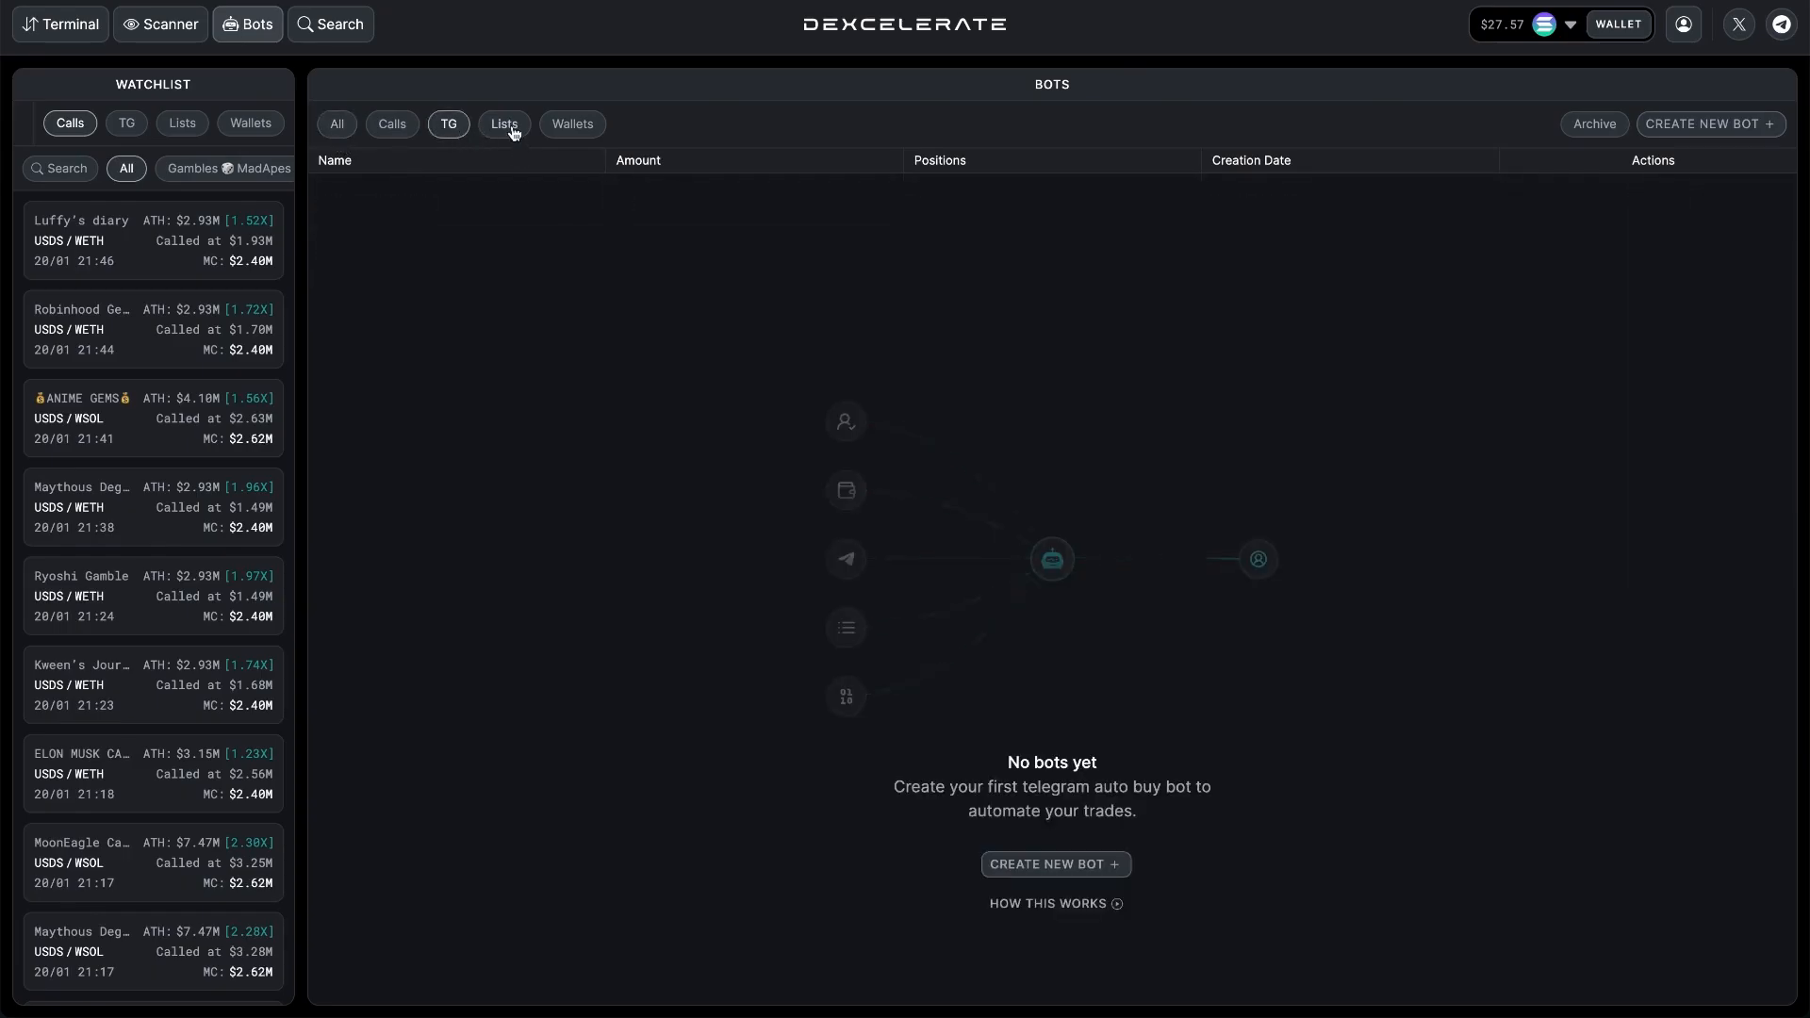
pyautogui.click(514, 132)
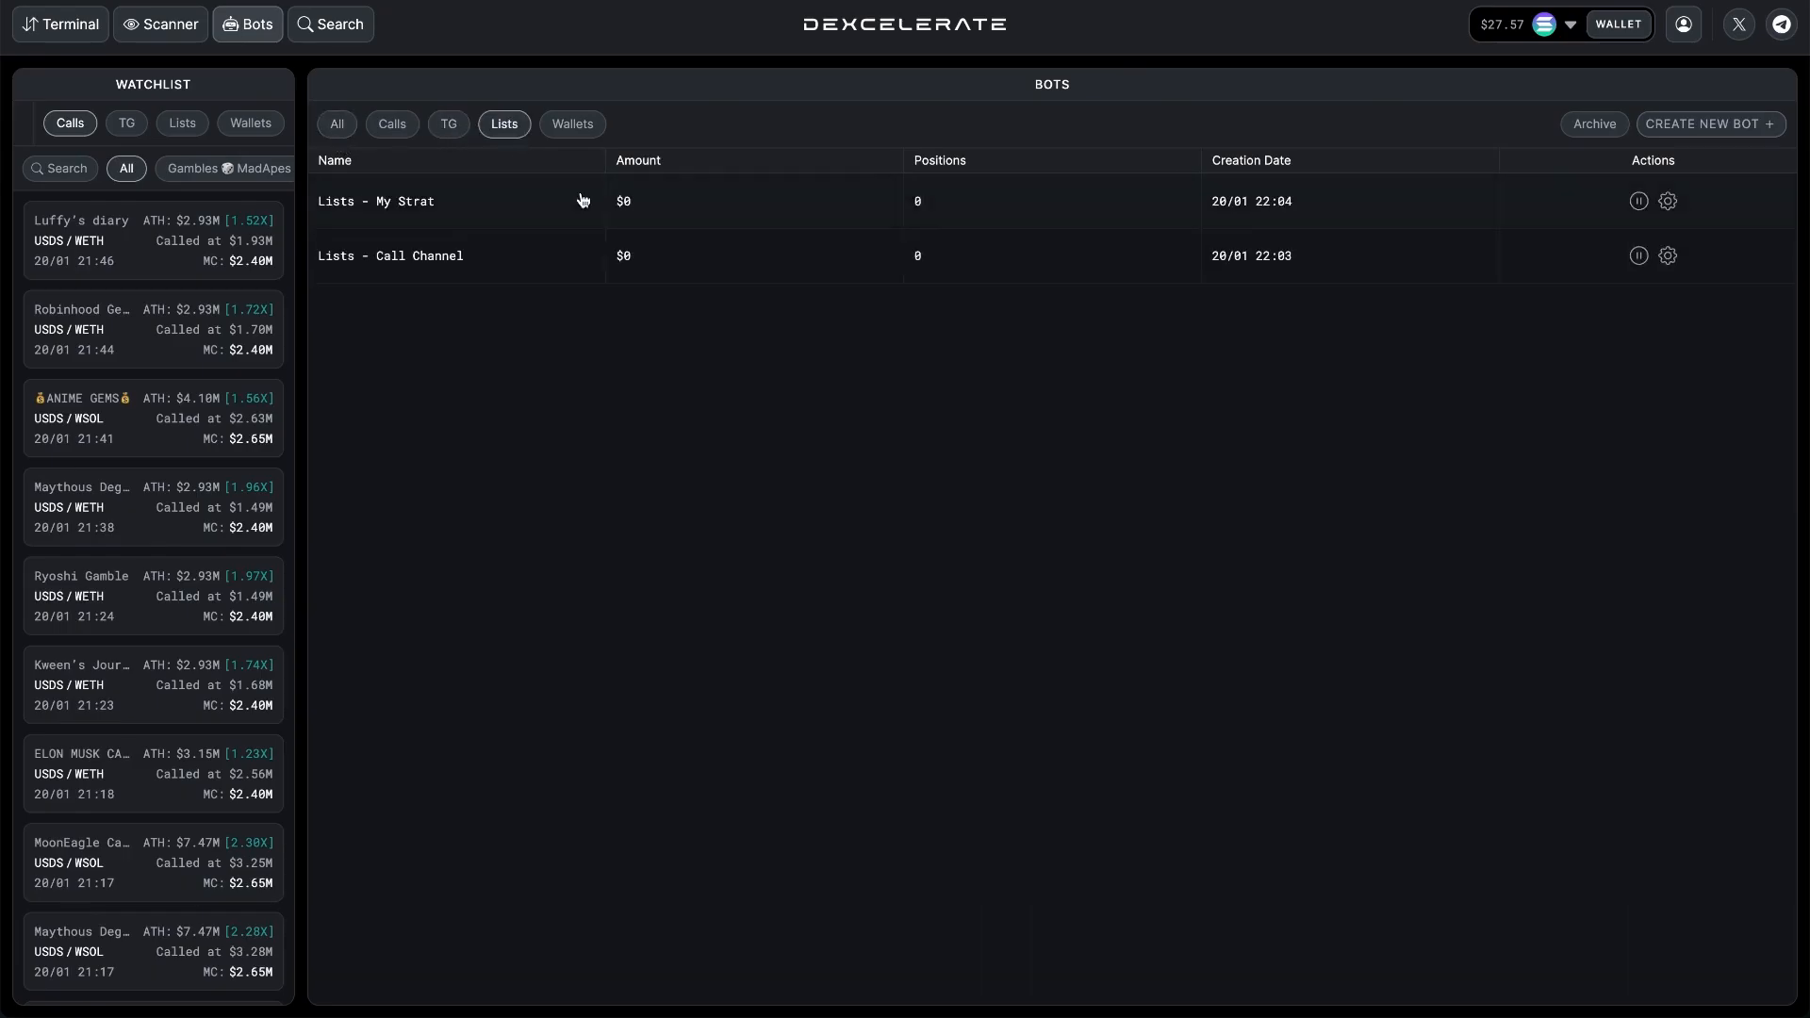
pyautogui.click(1668, 201)
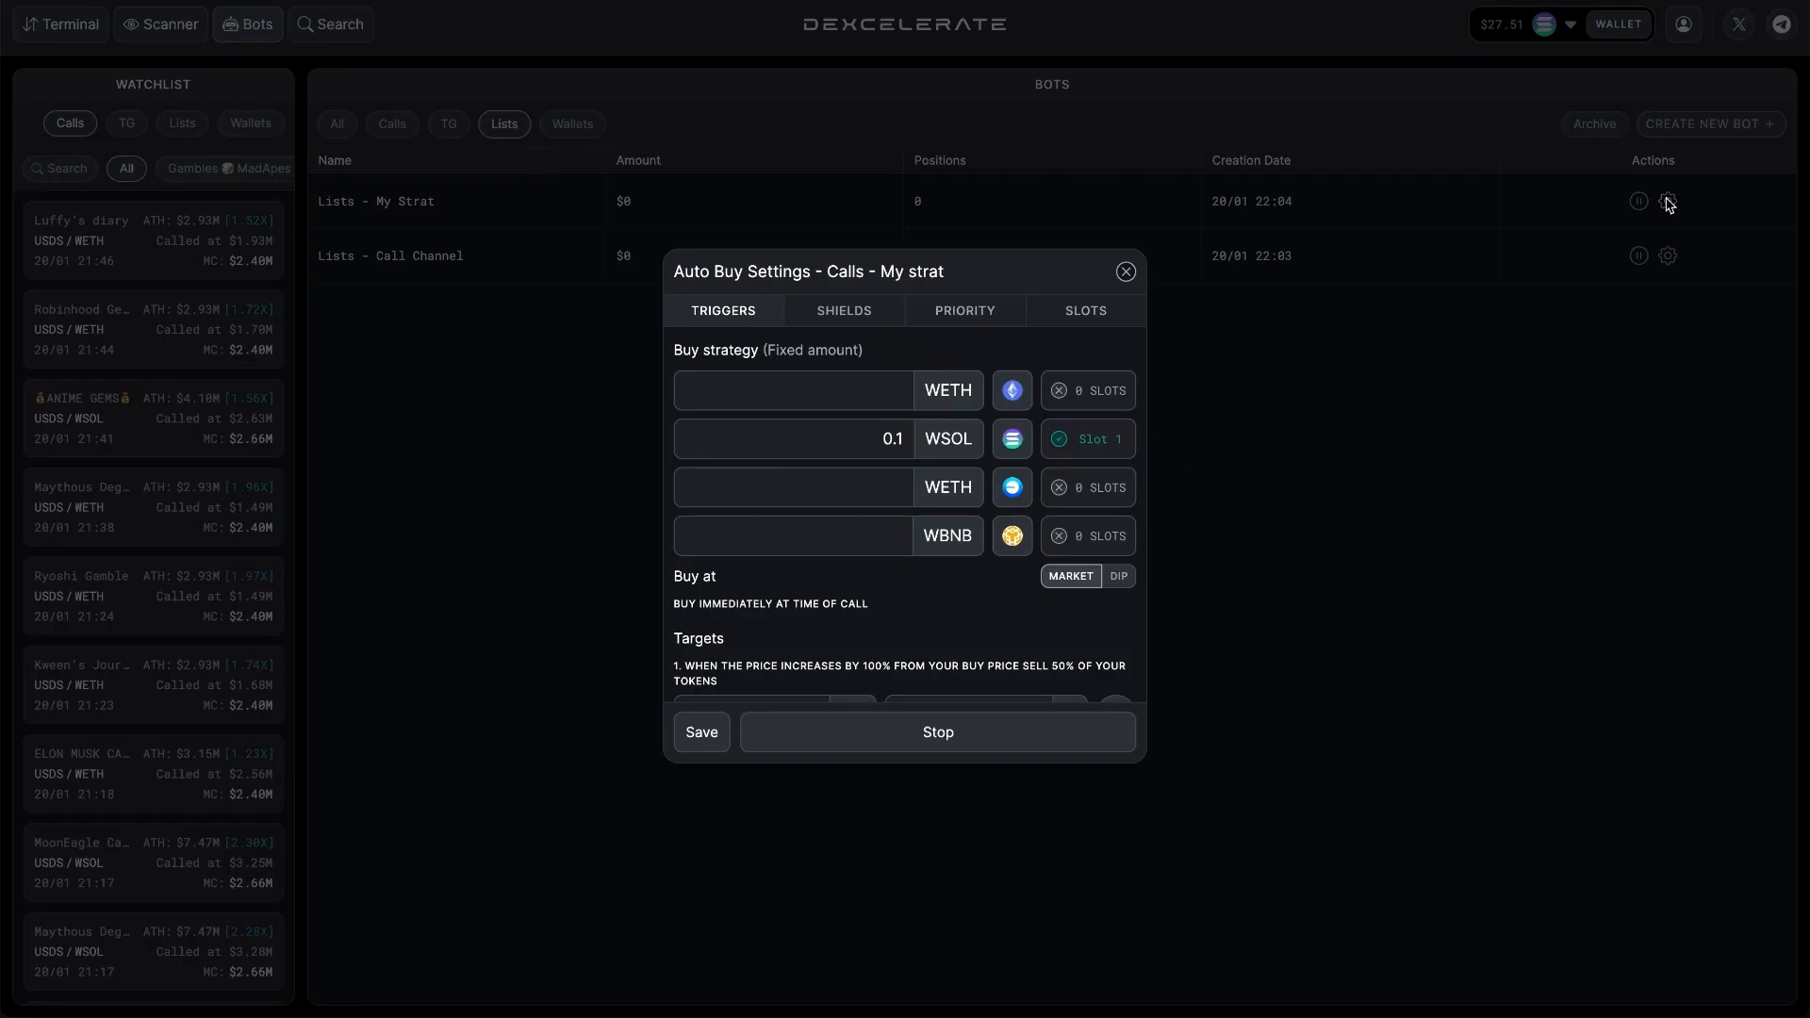
pyautogui.click(1125, 271)
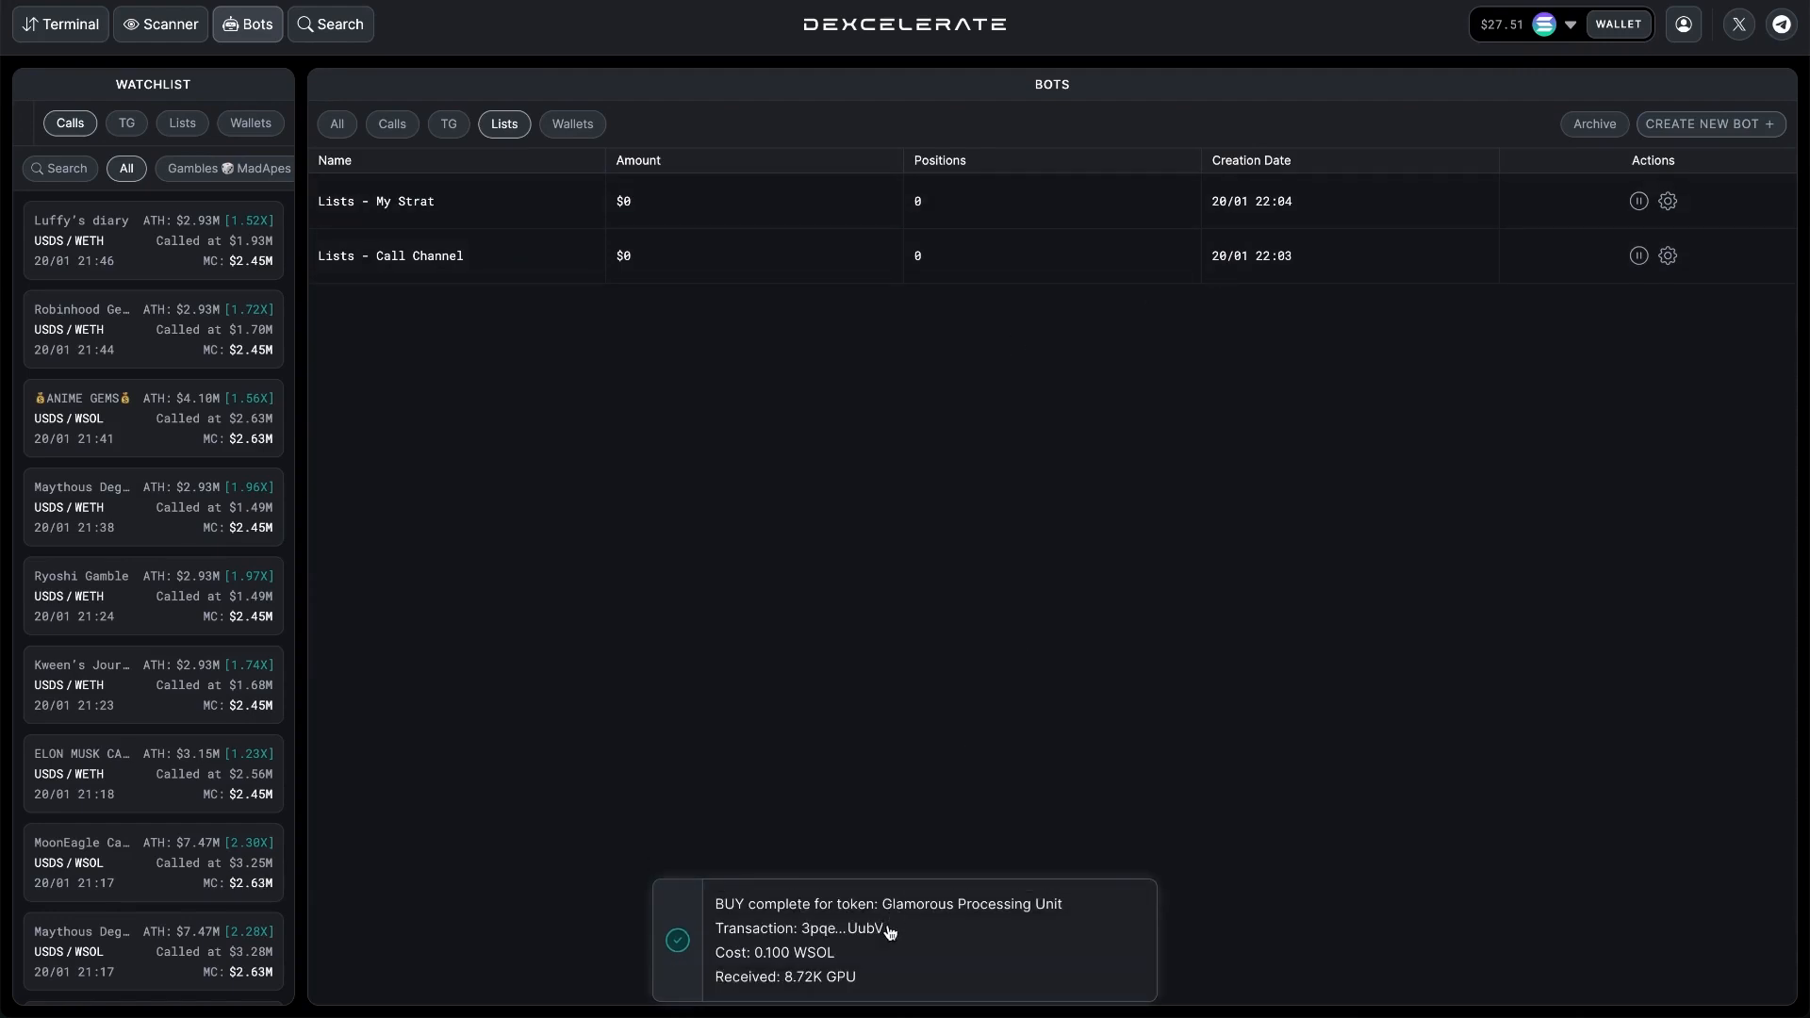
# Go to the trading terminal's active orders and open the GPU/WSOL order made by the My strat bot.
pyautogui.click(66, 25)
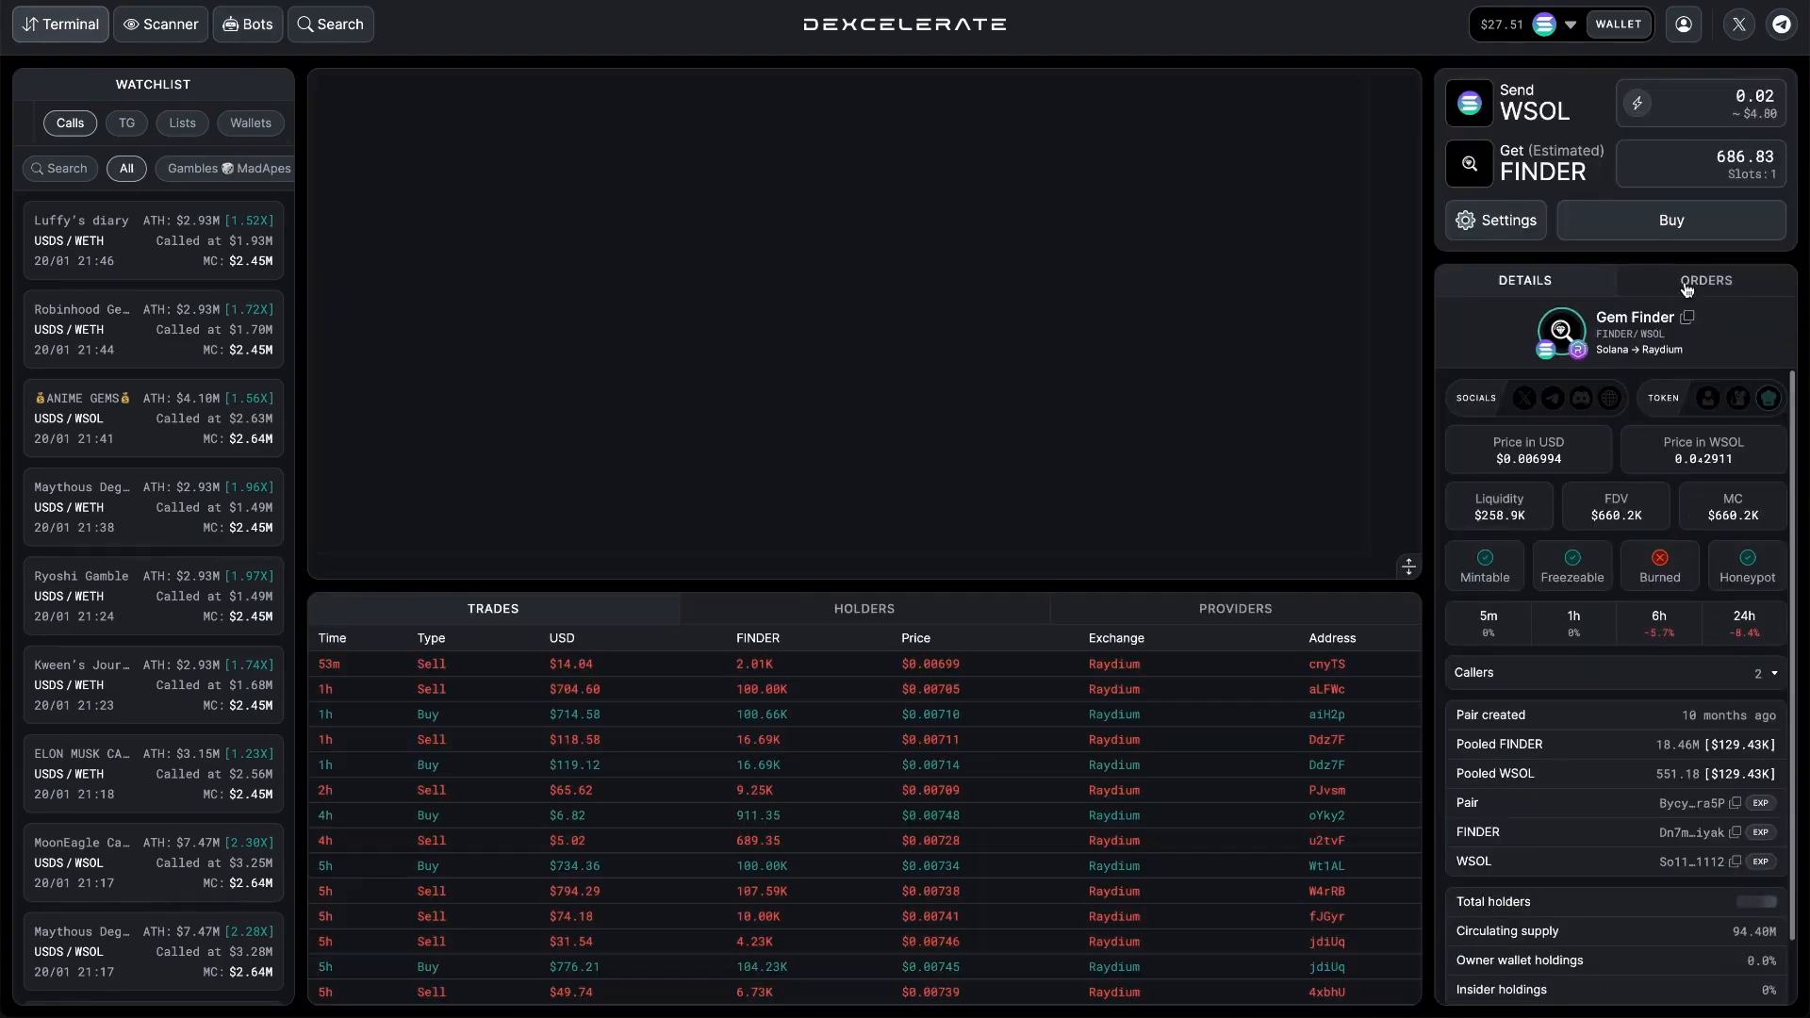
pyautogui.click(1688, 283)
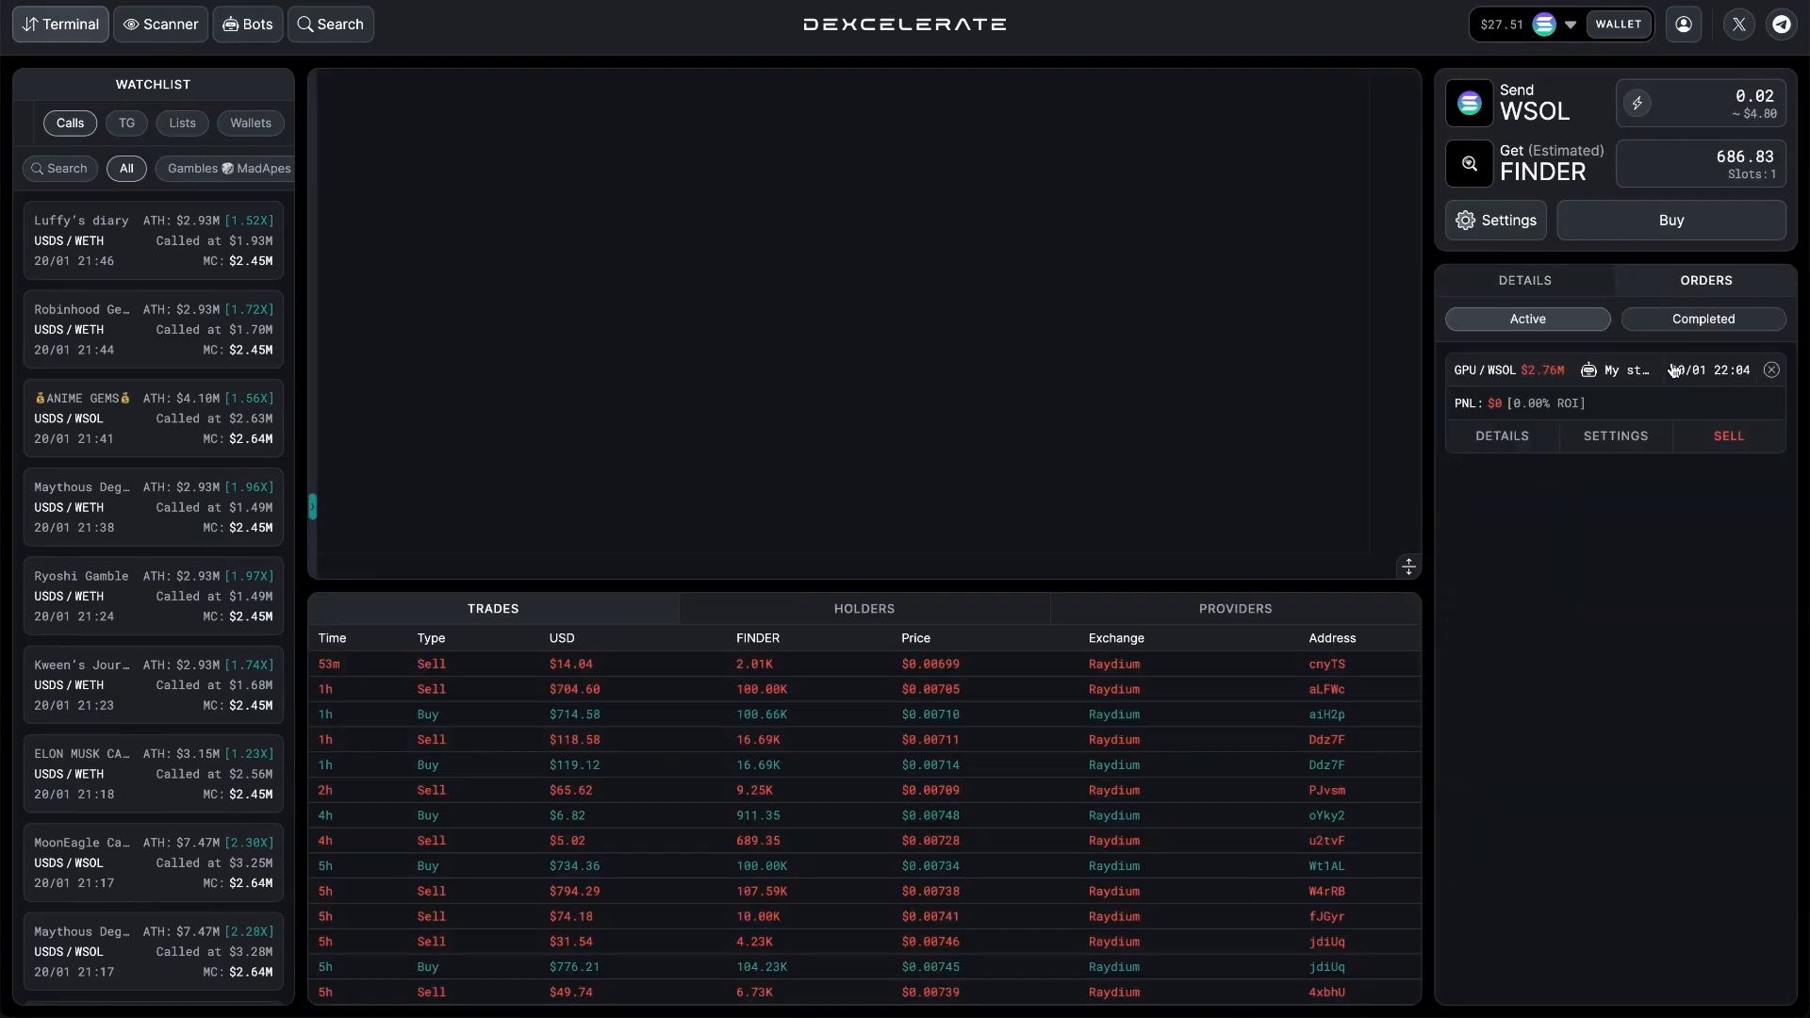
pyautogui.click(1643, 406)
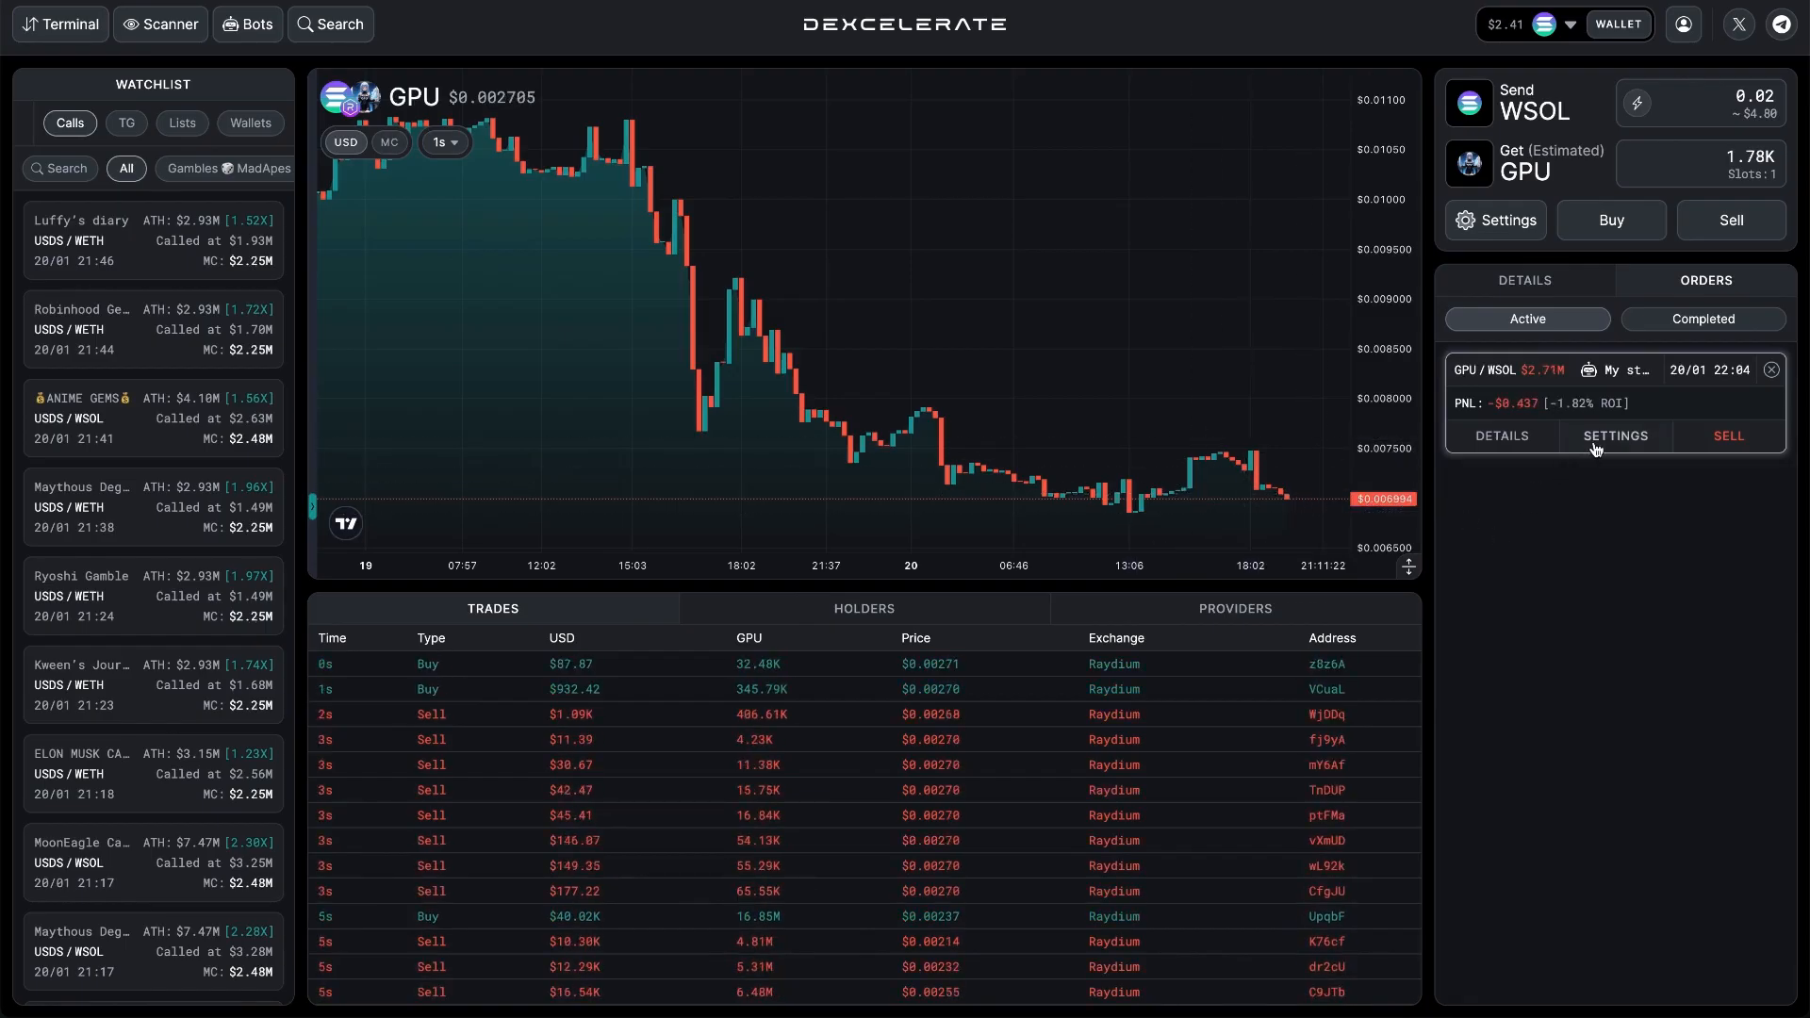
# Review the trigger and priority settings of the active GPU order, leaving them as they are.
pyautogui.click(1601, 439)
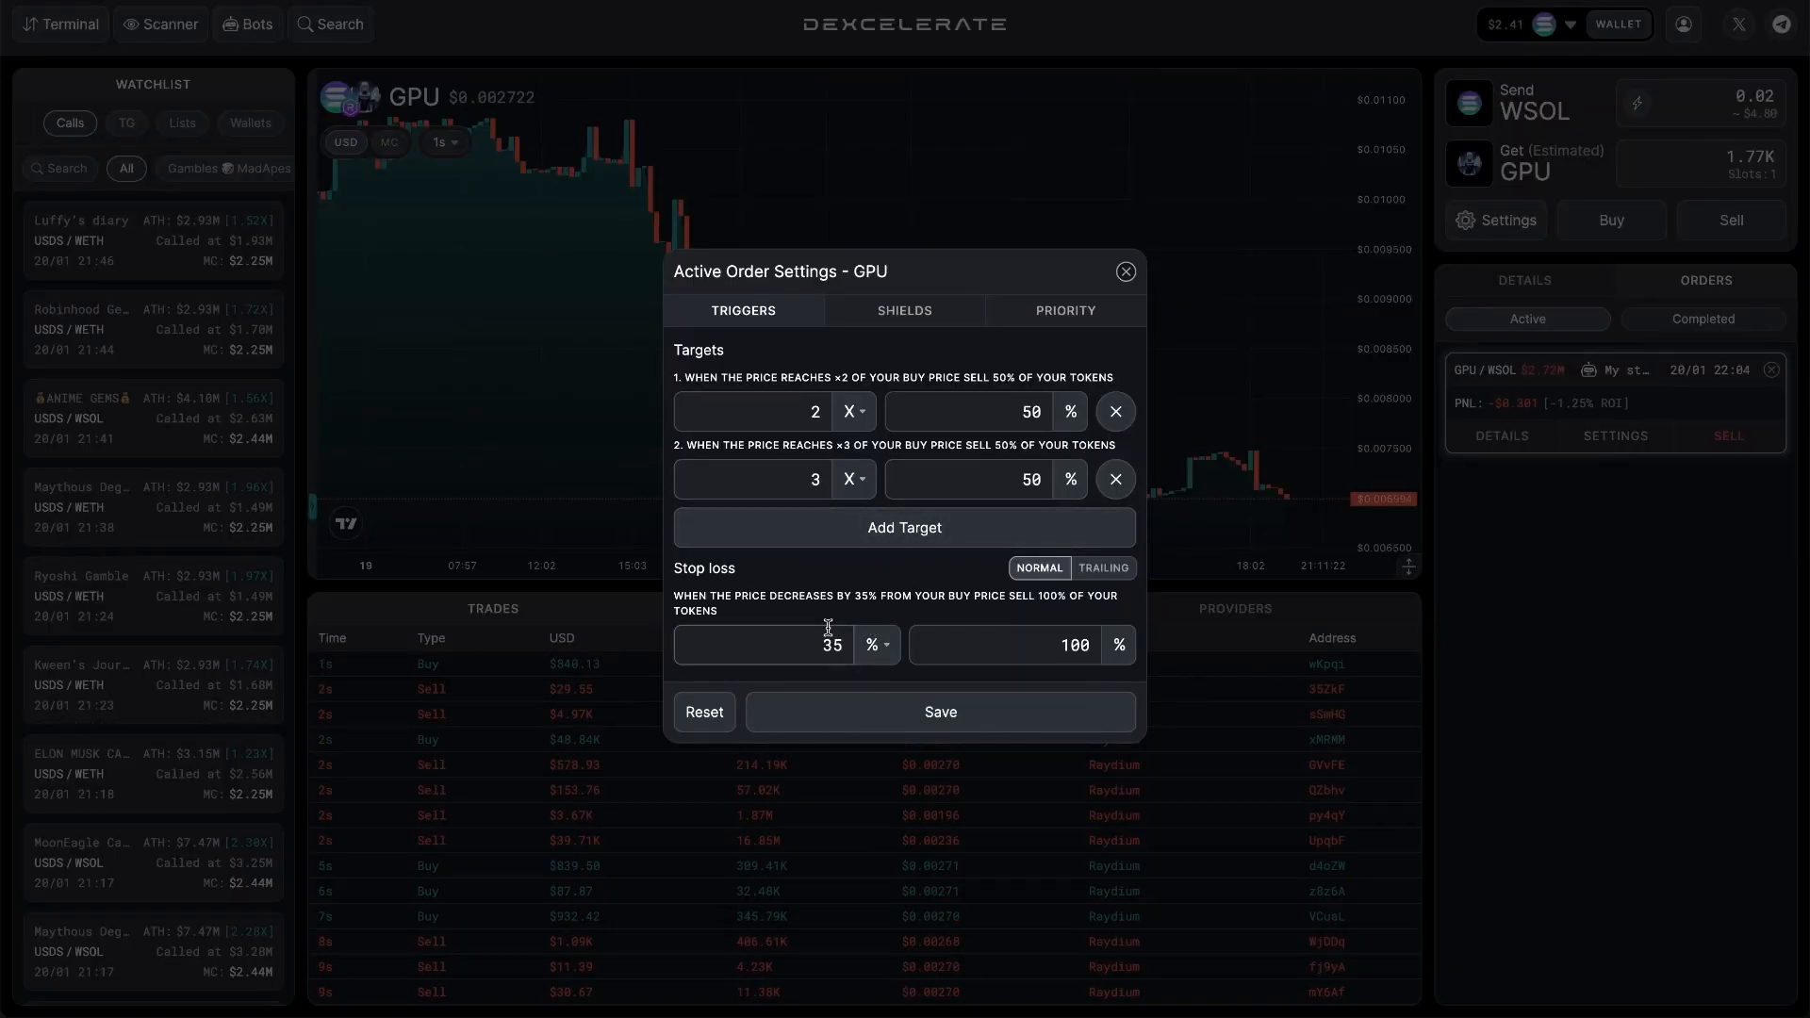
pyautogui.click(1010, 310)
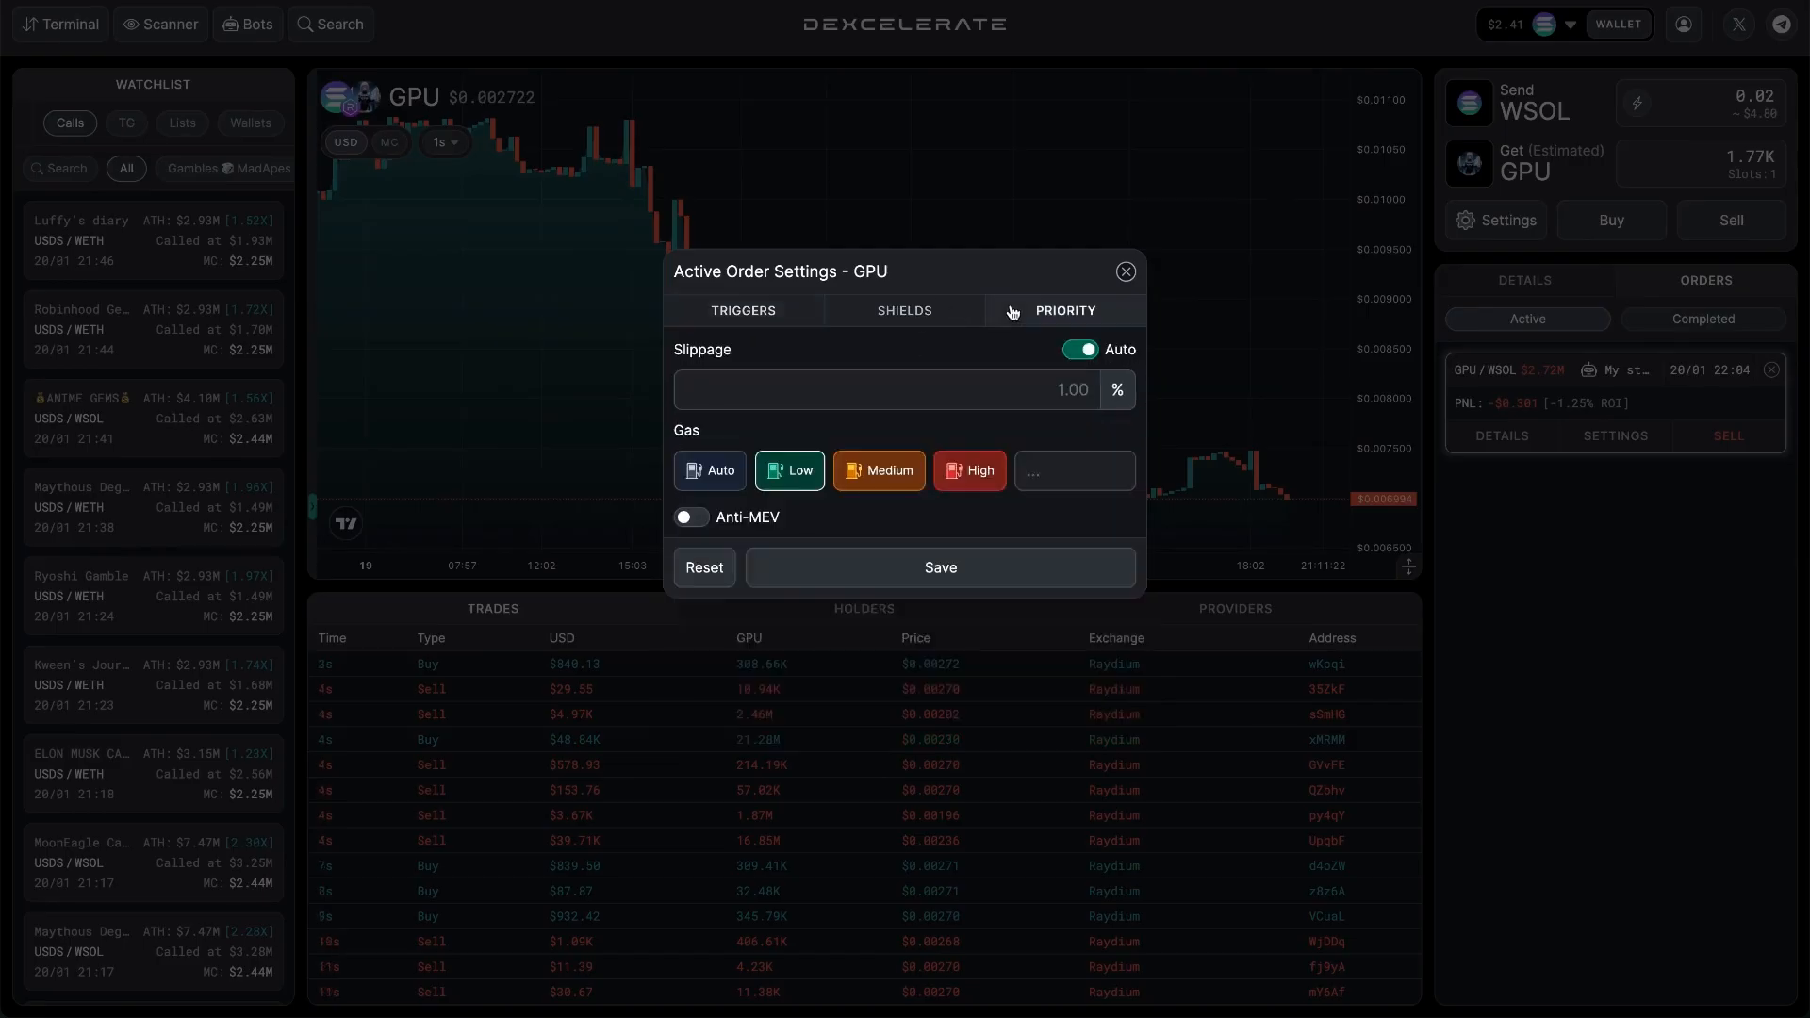
pyautogui.click(1125, 273)
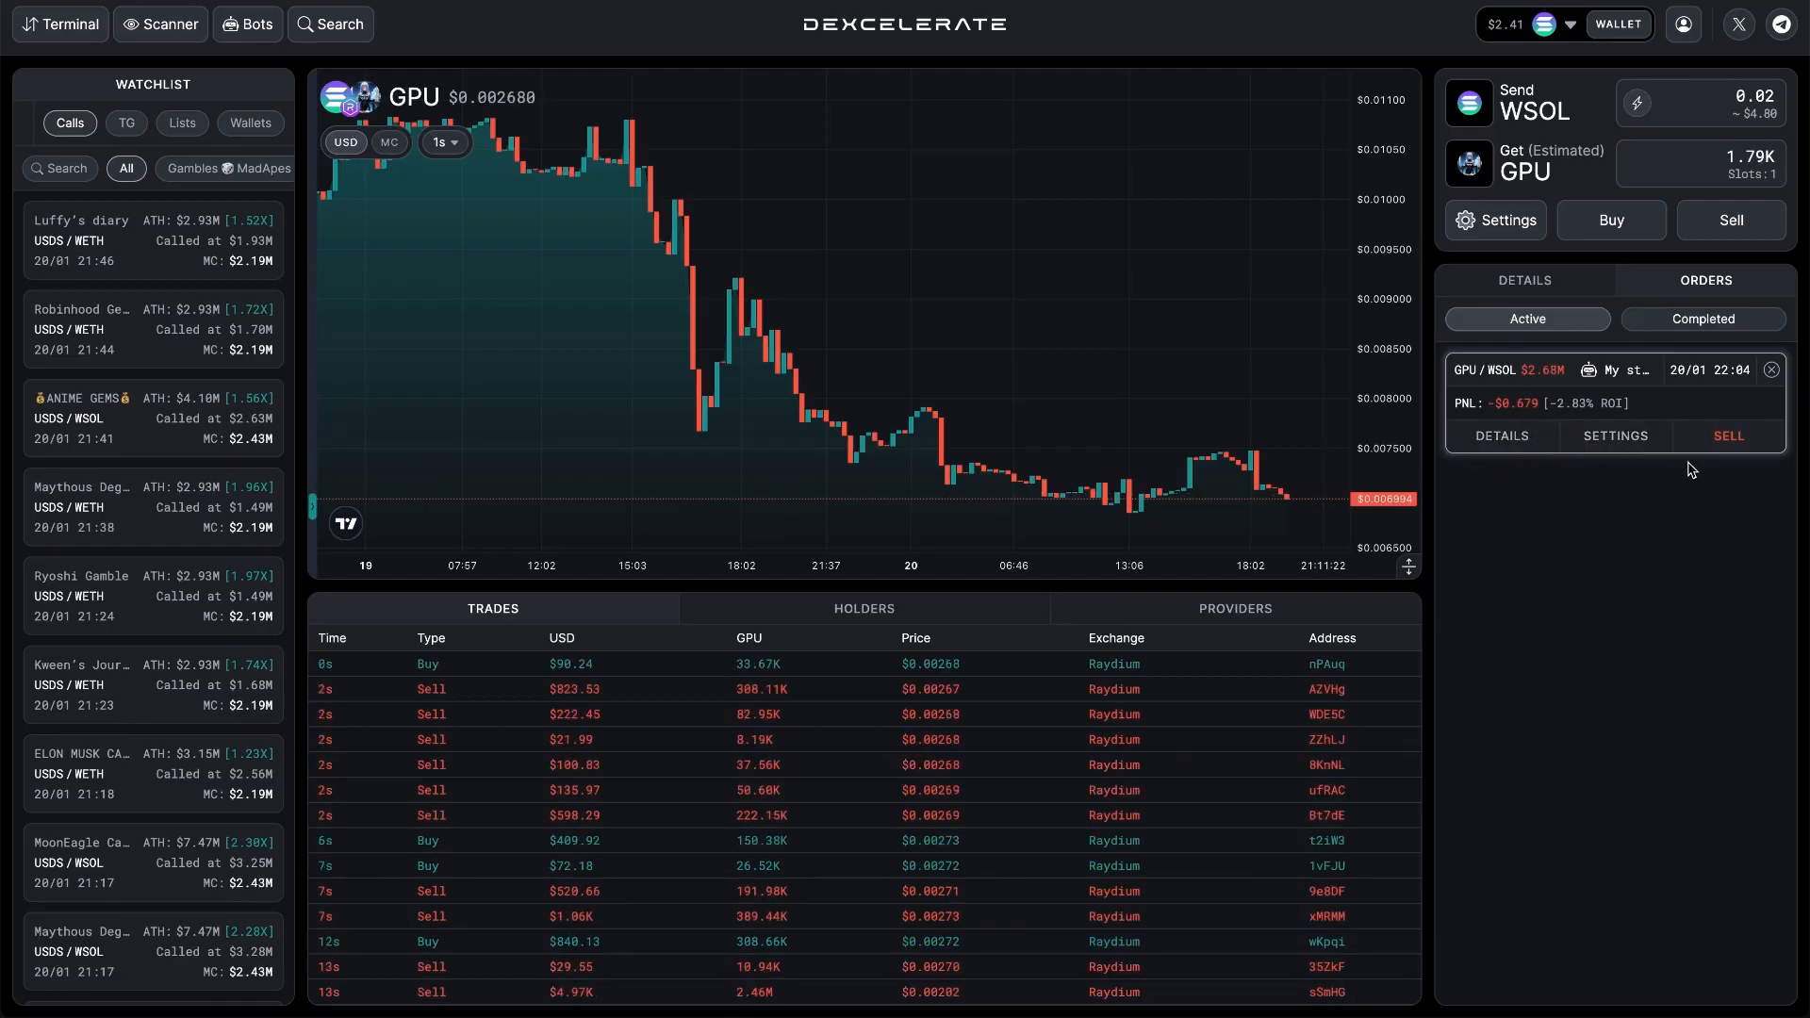
# Start selling the tokens of the active GPU/WSOL order.
pyautogui.click(1717, 443)
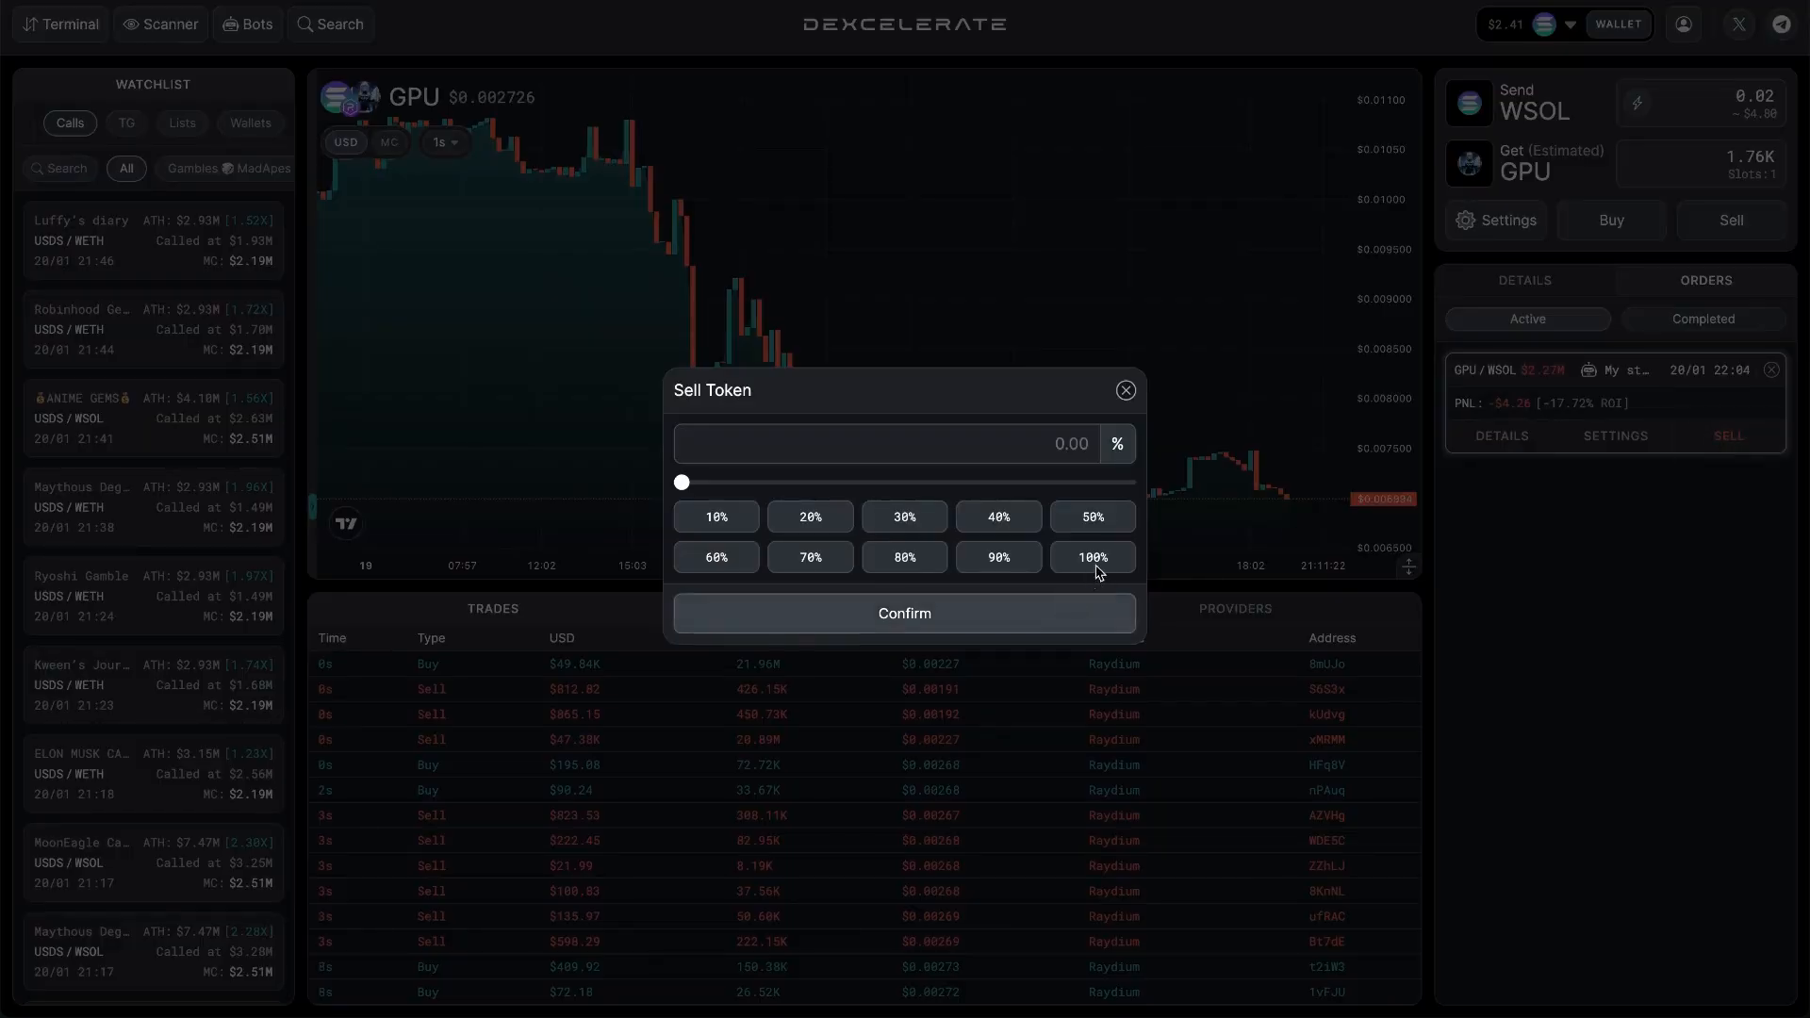